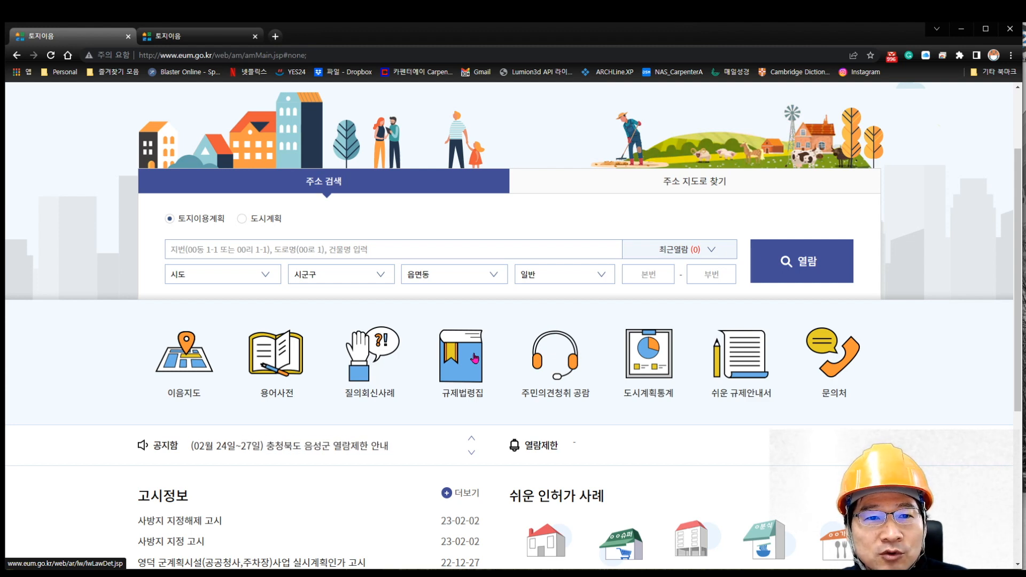
Examine the 토지이음 home page's address search and service links, including 이음지도.
scroll(348, 474, "up", 2)
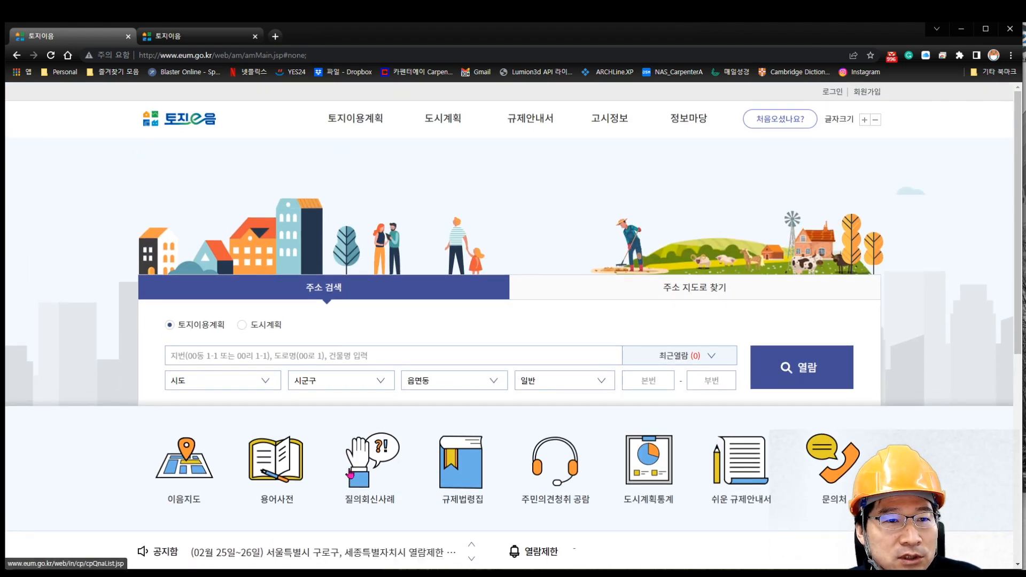
scroll(314, 440, "down", 3)
left_click(188, 339)
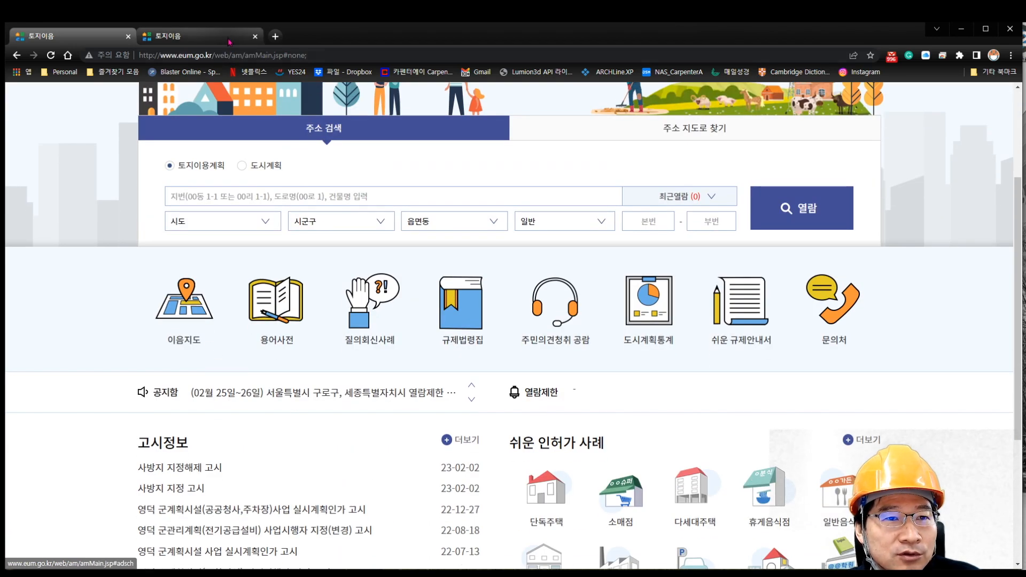
scroll(608, 267, "up", 3)
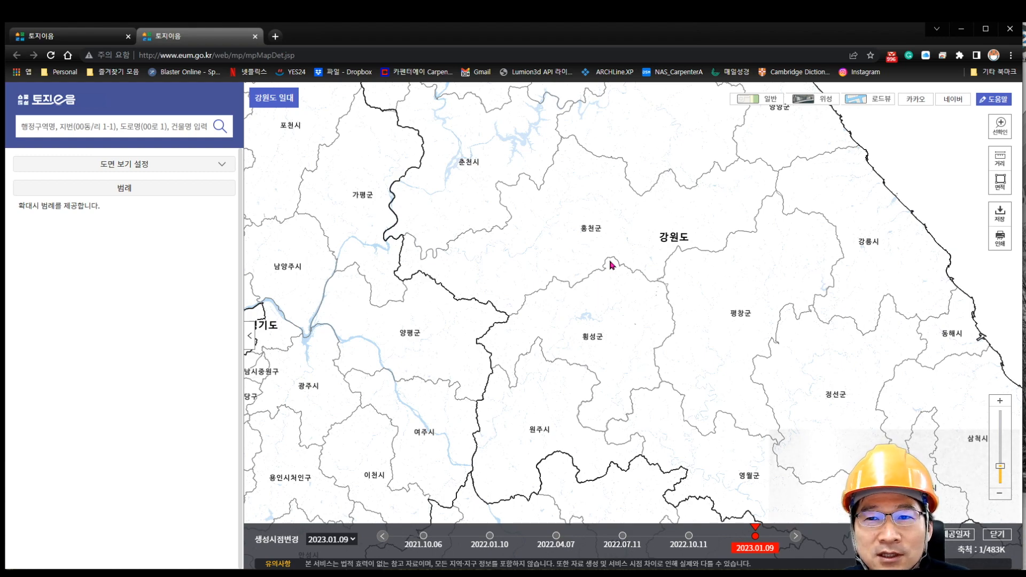
Examine the 강원도 region on the map, including the areas around 속초시, 홍천군 and 춘천시.
scroll(610, 261, "down", 1)
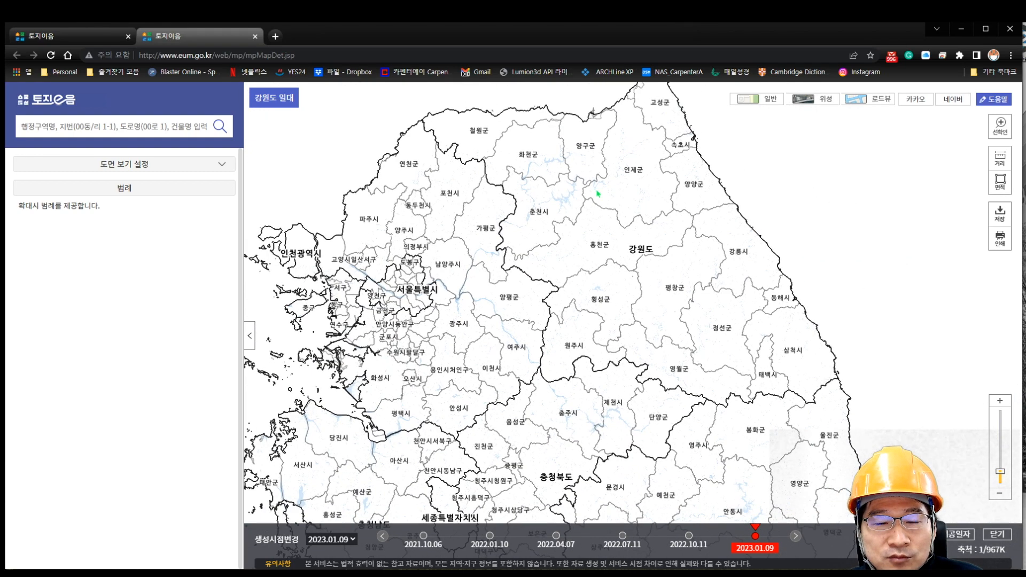
left_click_drag(597, 192, 619, 251)
scroll(699, 201, "up", 2)
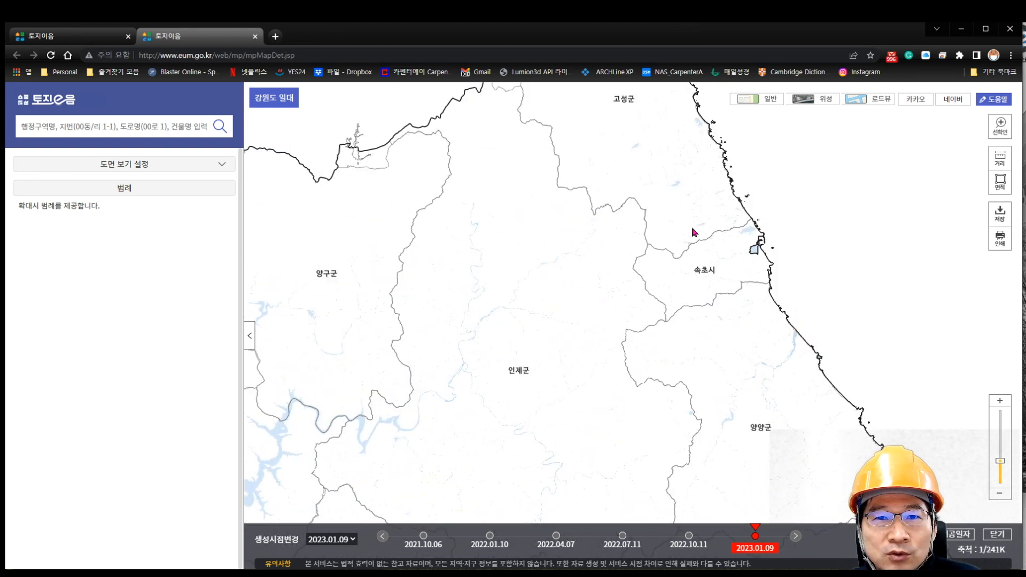
left_click_drag(595, 366, 742, 198)
left_click_drag(460, 404, 497, 240)
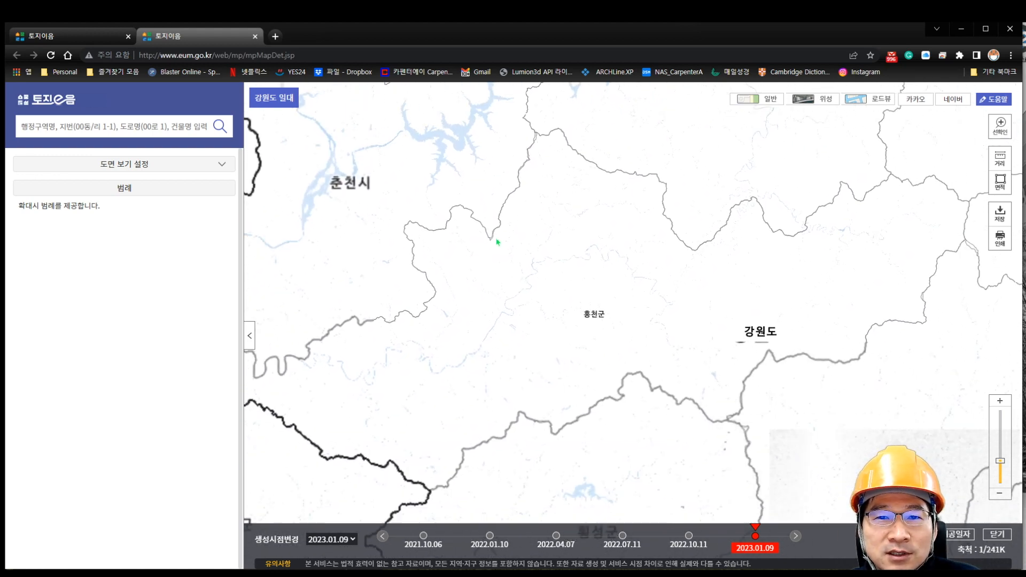
left_click_drag(638, 272, 569, 252)
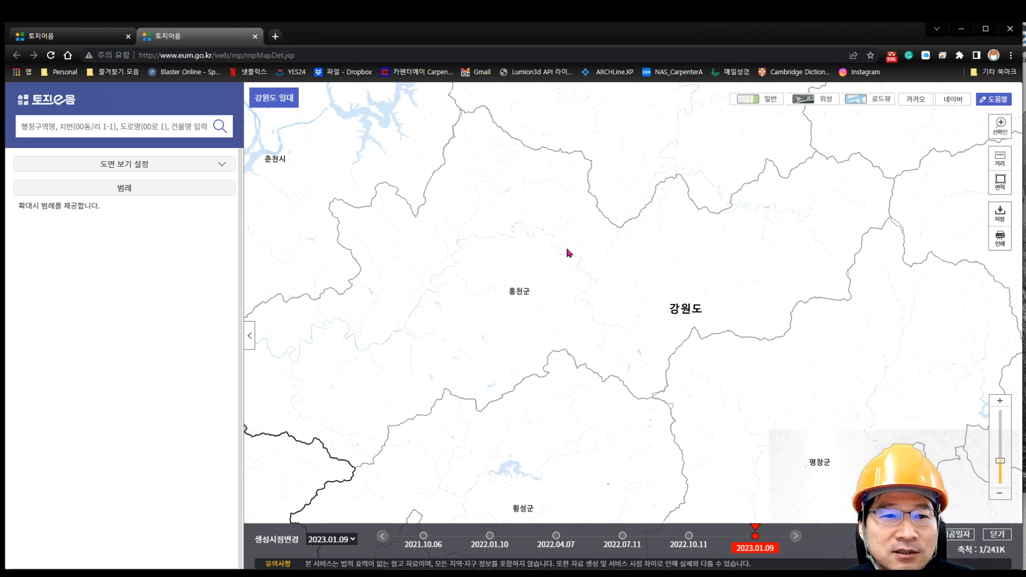
left_click_drag(554, 252, 584, 254)
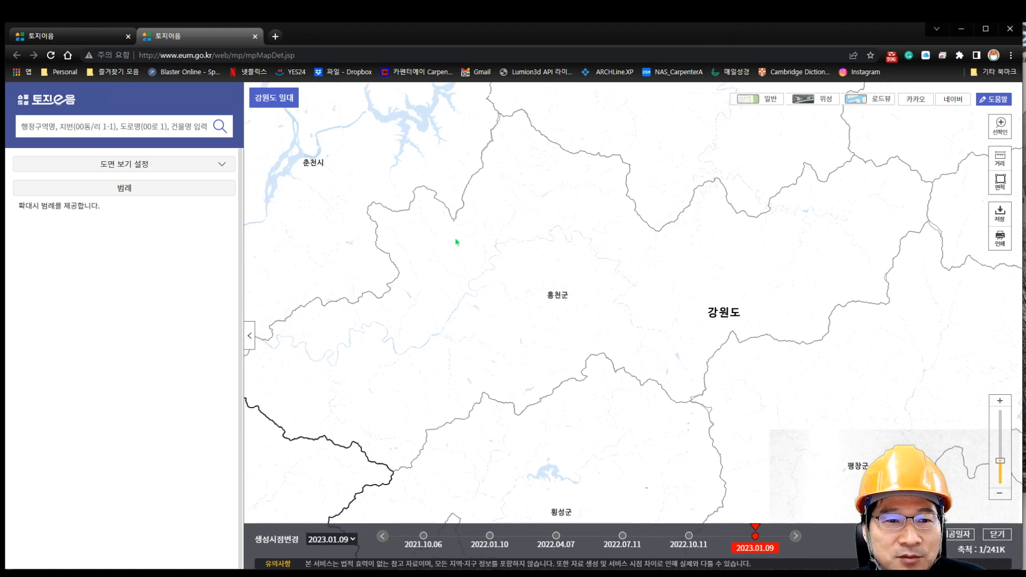
left_click_drag(455, 241, 507, 265)
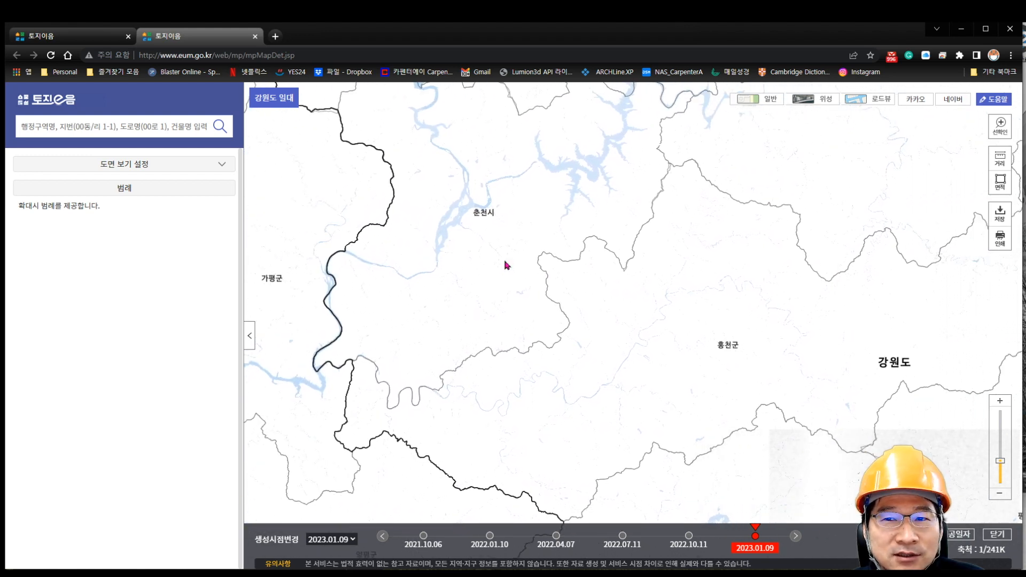
Switch to Lumion and raise the flat grass ground around the origin into a hill with the landscape Raise brush.
left_click(961, 29)
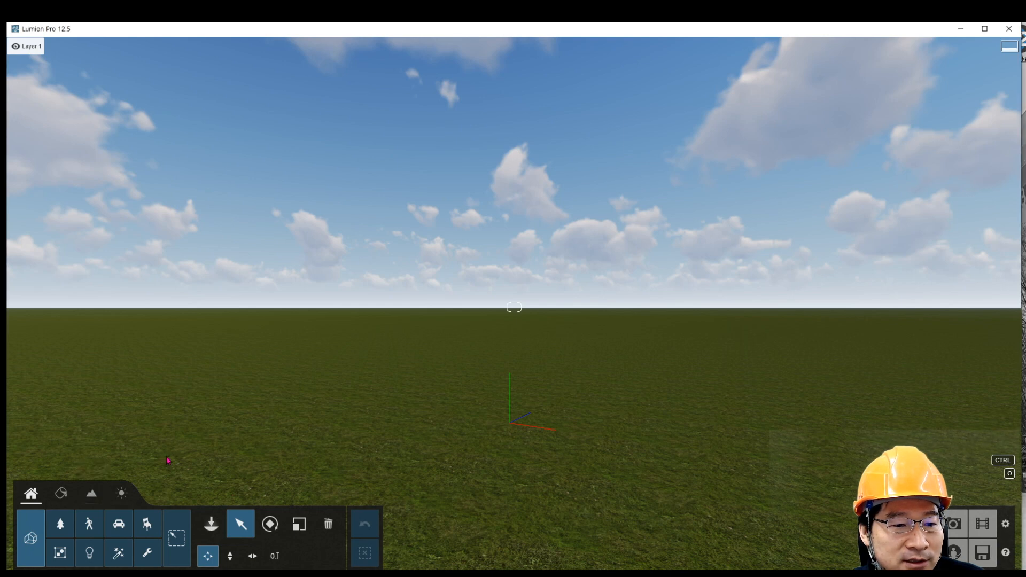
left_click(92, 499)
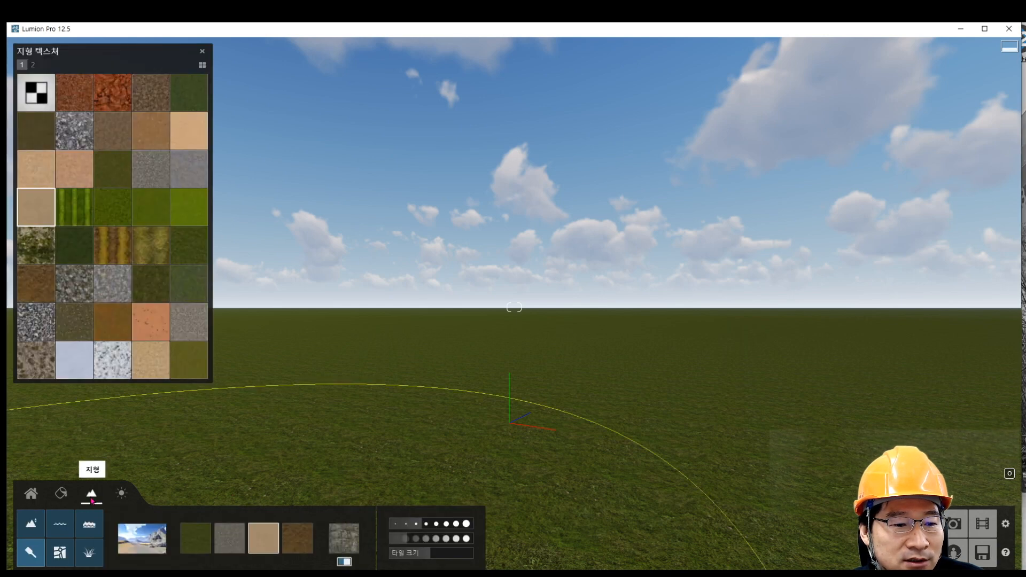
left_click(36, 533)
mouse_move(289, 374)
left_mouse_down()
mouse_move(376, 350)
mouse_move(495, 369)
left_mouse_up()
scroll(495, 369, "down", 3)
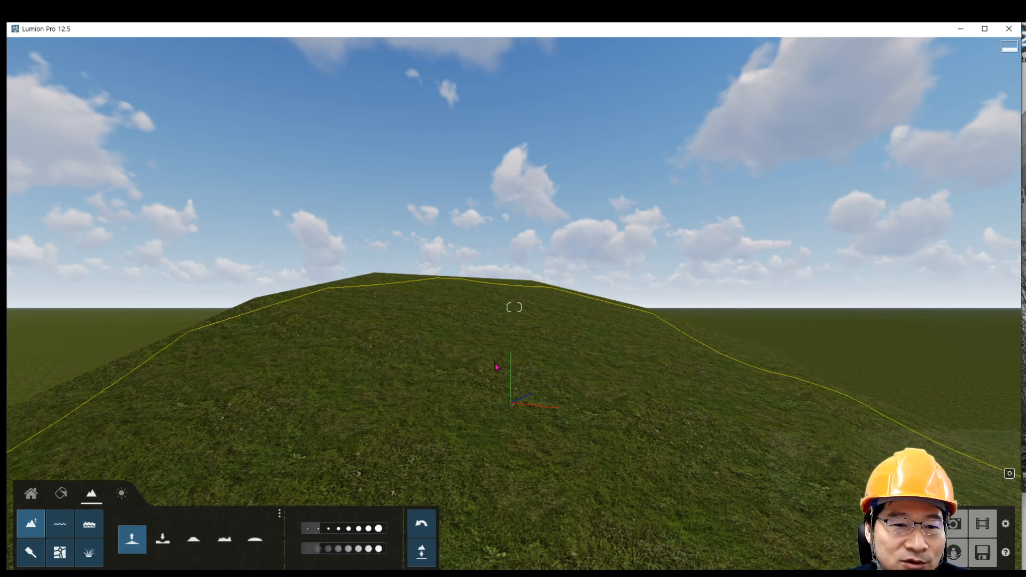
Lower the middle of the hill and the ground behind it with the landscape Lower brush.
right_click_drag(497, 367, 508, 262)
scroll(507, 262, "down", 5)
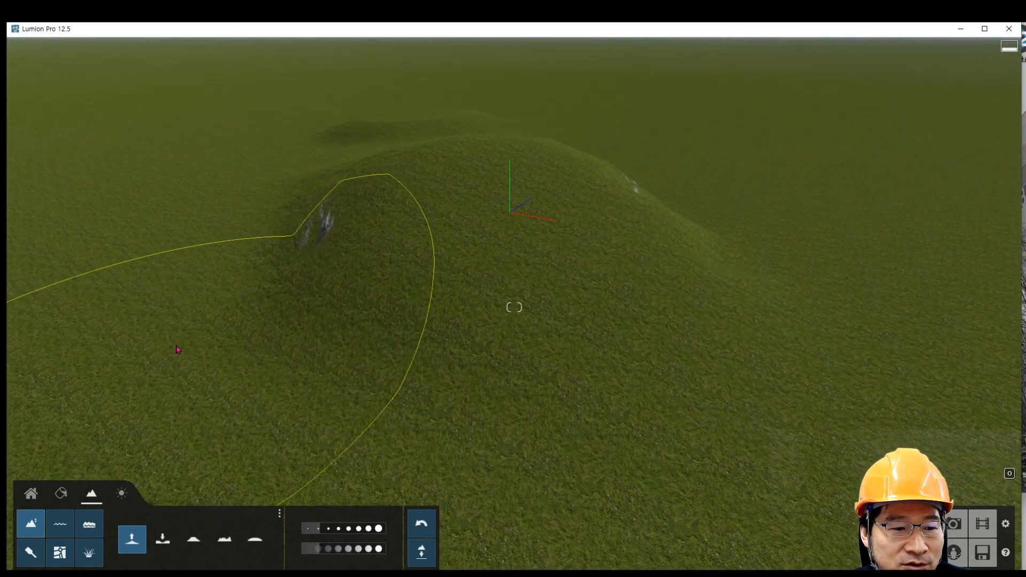
left_click(162, 538)
mouse_move(497, 224)
left_mouse_down()
mouse_move(508, 198)
mouse_move(600, 154)
left_mouse_up()
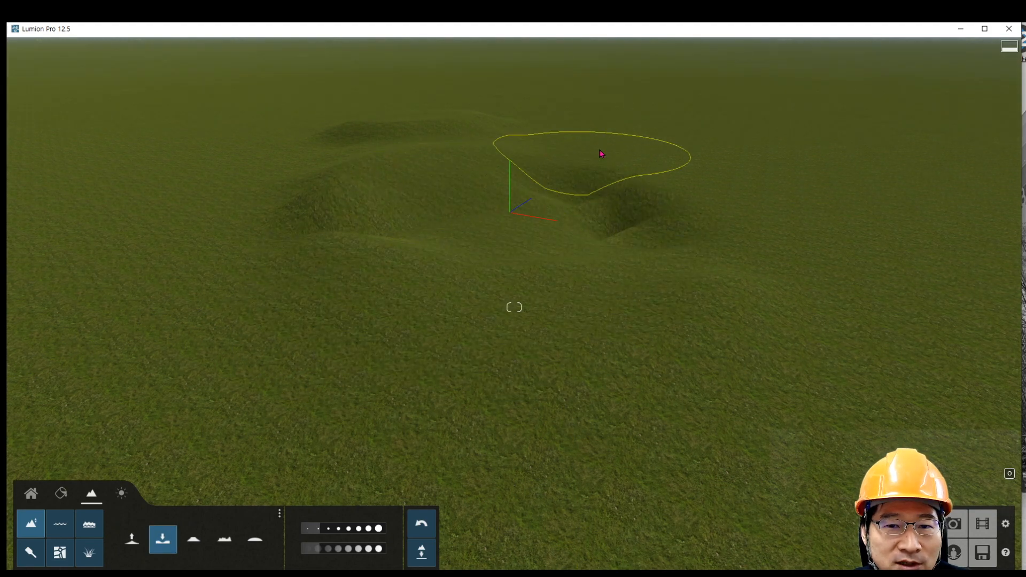
Roughen the ground around the hill into irregular bumps and peaks with the landscape Jitter brush.
left_click(60, 524)
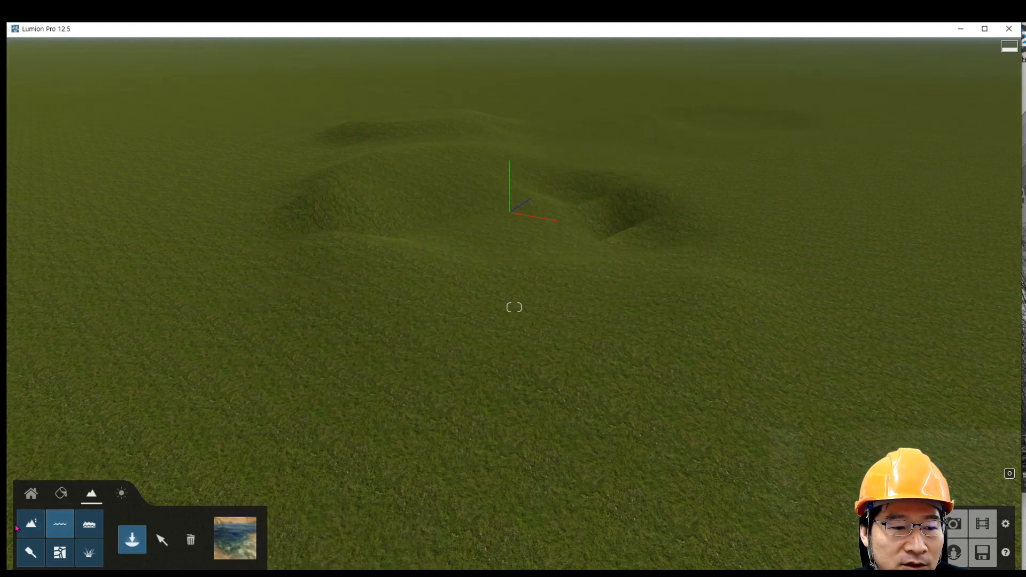
left_click(24, 525)
left_click(193, 539)
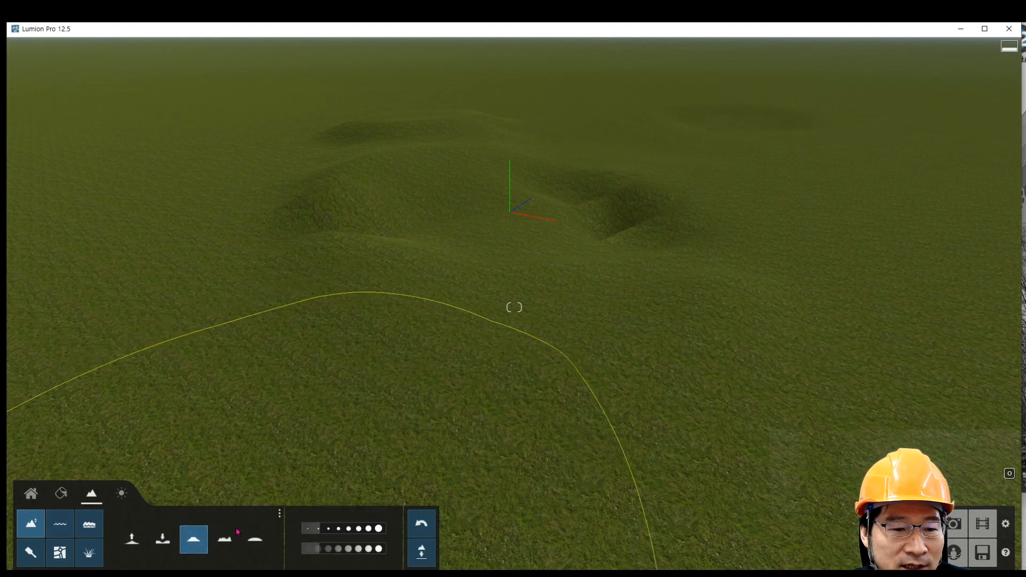
left_click(226, 539)
mouse_move(246, 257)
left_mouse_down()
mouse_move(499, 166)
mouse_move(888, 144)
mouse_move(636, 111)
mouse_move(475, 161)
mouse_move(456, 297)
mouse_move(482, 340)
left_mouse_up()
scroll(482, 340, "down", 3)
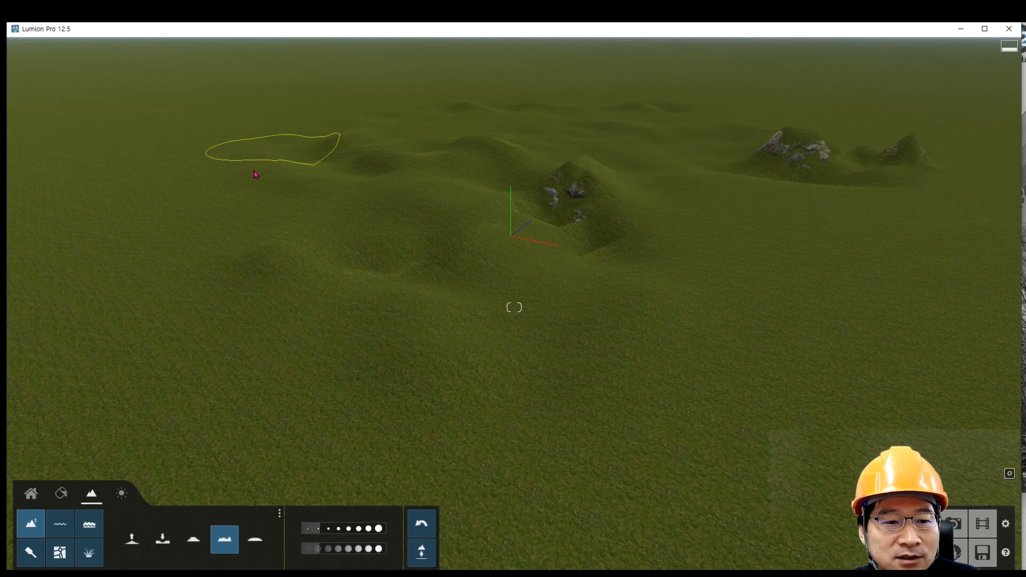
Raise several more hills near the origin and in the foreground with a smaller Raise brush.
left_click(132, 538)
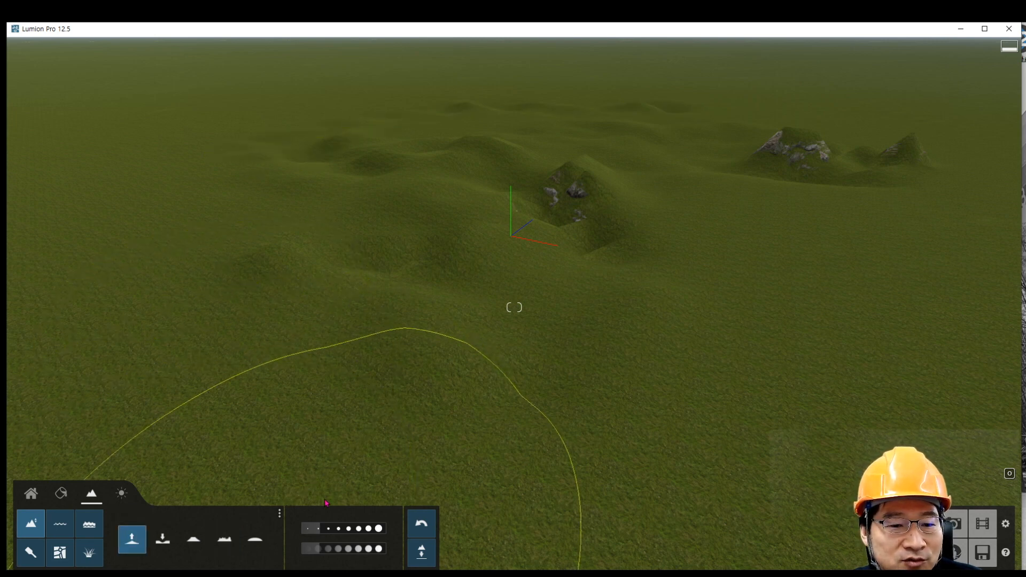
left_click(308, 528)
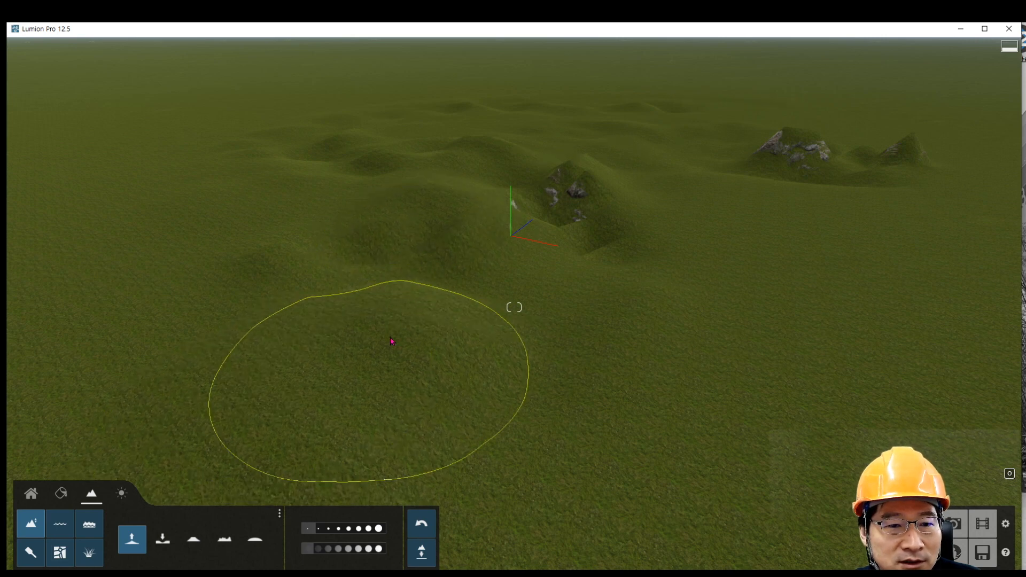
left_click(425, 329)
left_click(641, 263)
left_click(492, 233)
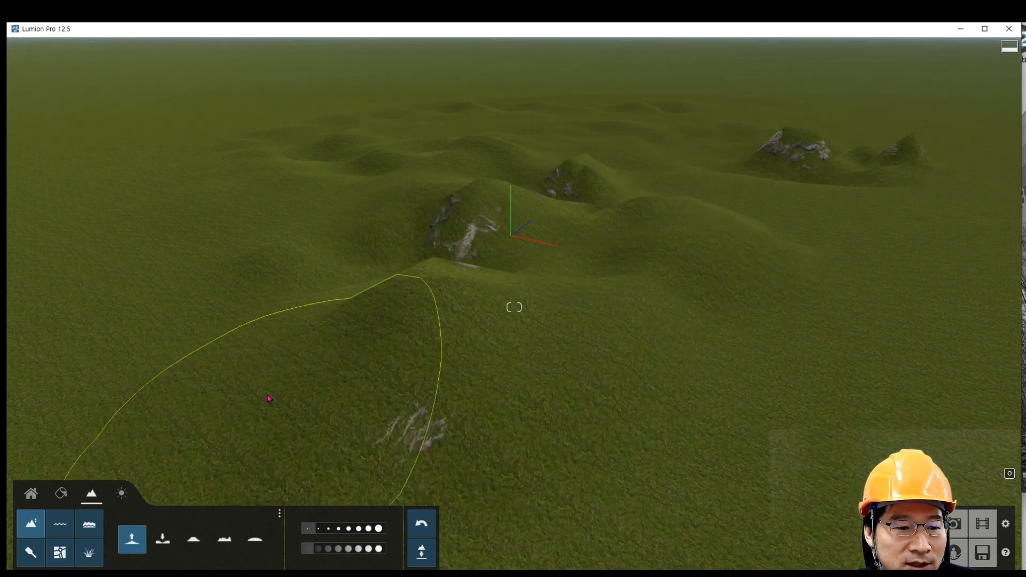
Open the OpenStreetMap landscape options, and exit Lumion without saving the project.
left_click(59, 553)
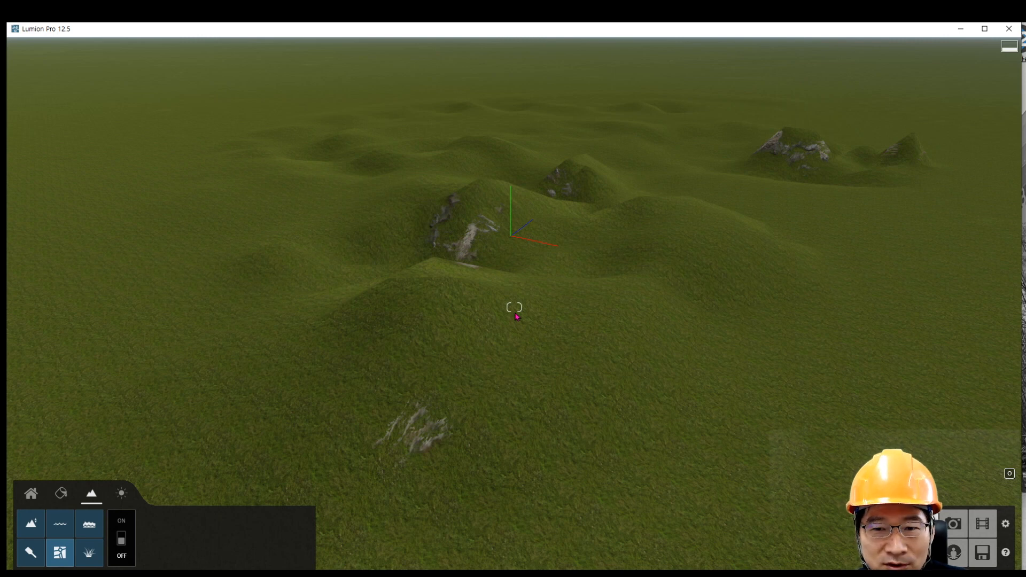
left_click(1009, 28)
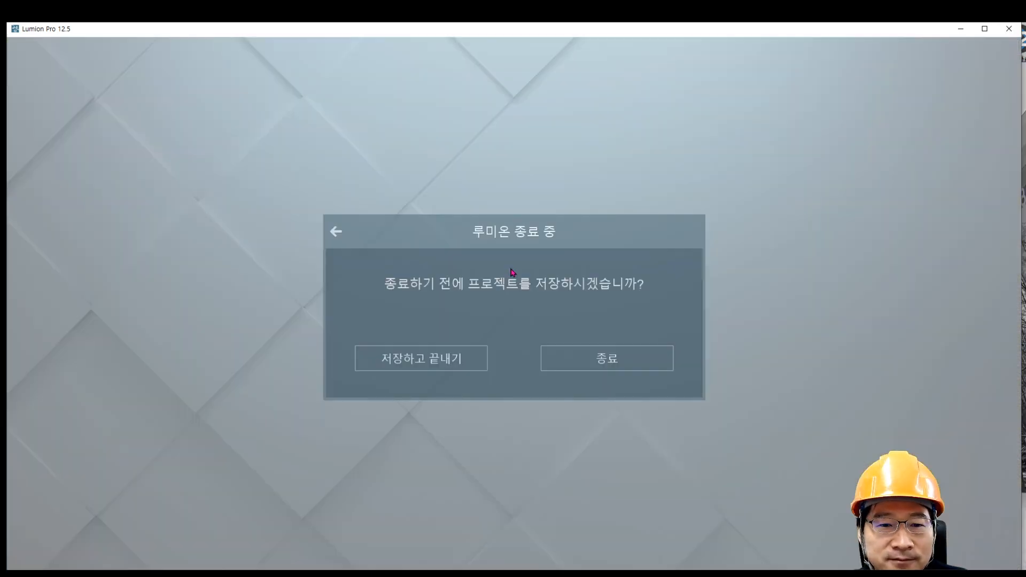
left_click(609, 357)
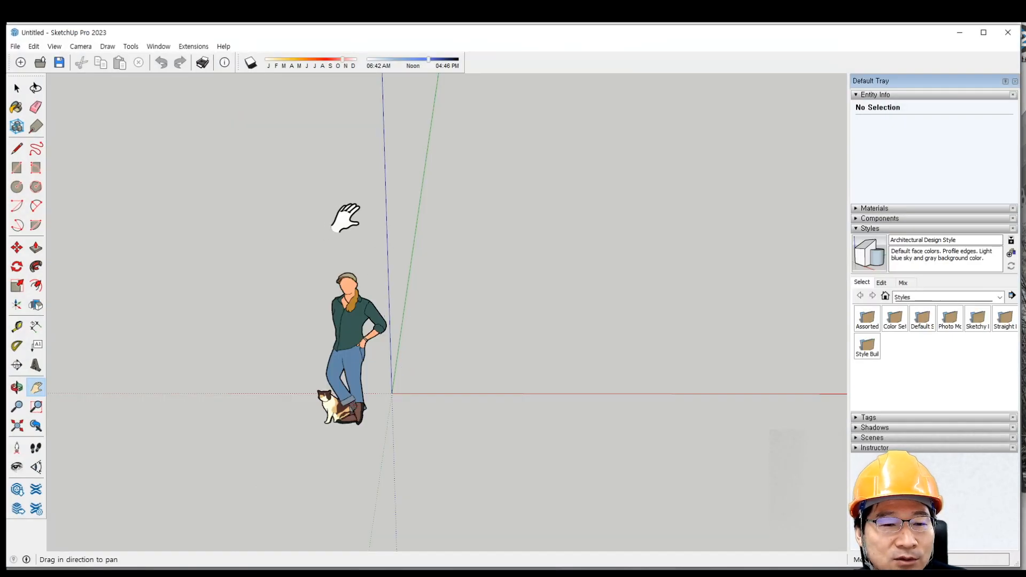
In SketchUp, delete the default human figure with the cat and display the Sandbox toolset.
left_click(17, 89)
left_click_drag(259, 259, 536, 534)
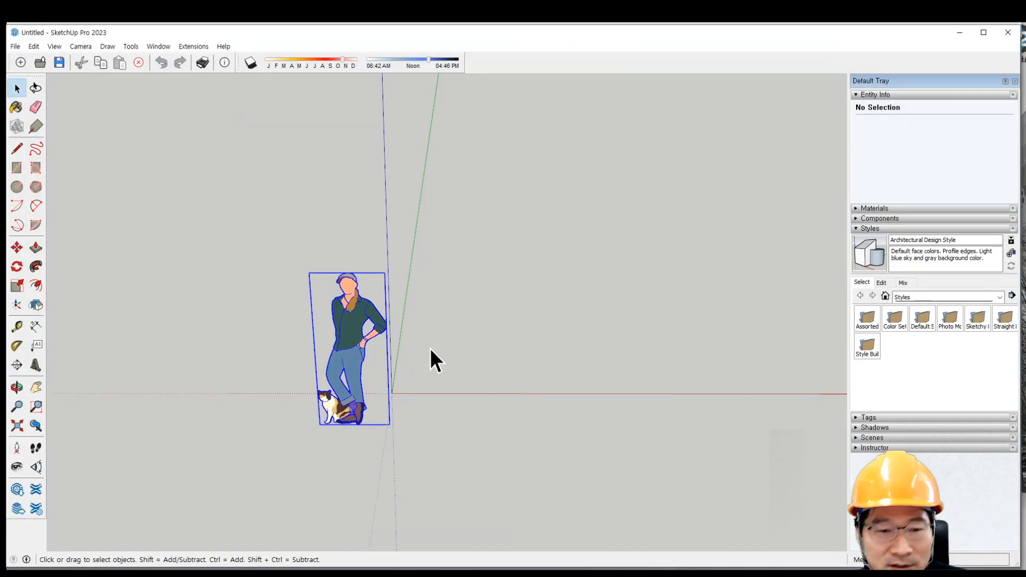
key("Delete")
right_click(519, 64)
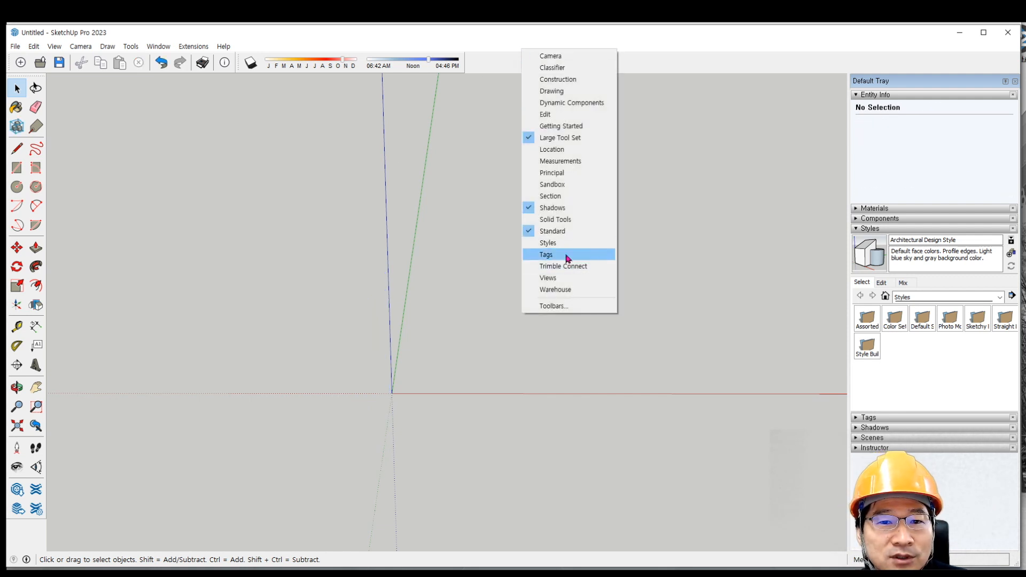
left_click(567, 186)
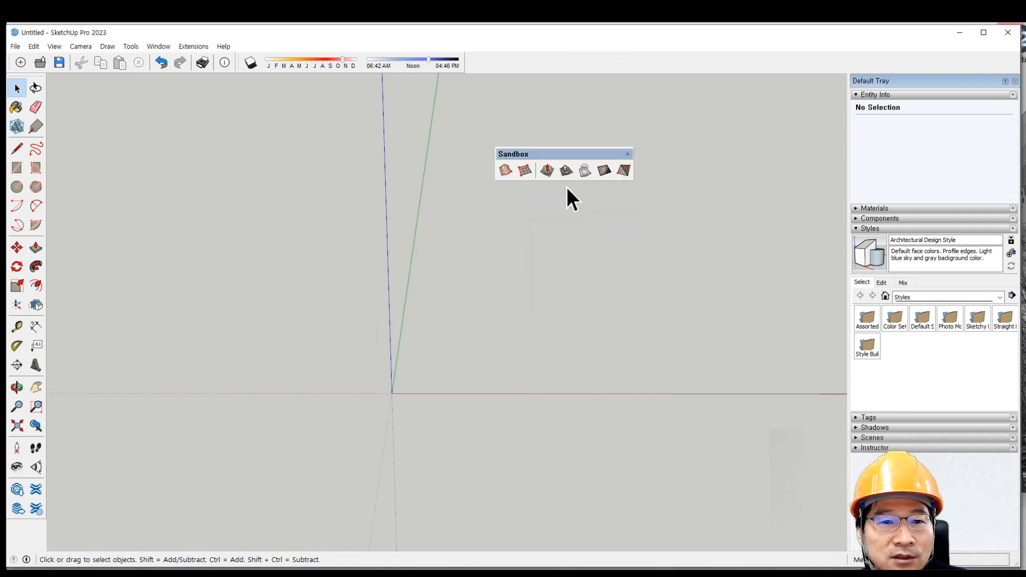
Try to create a sandbox From Contours with nothing selected in the empty model.
left_click(506, 170)
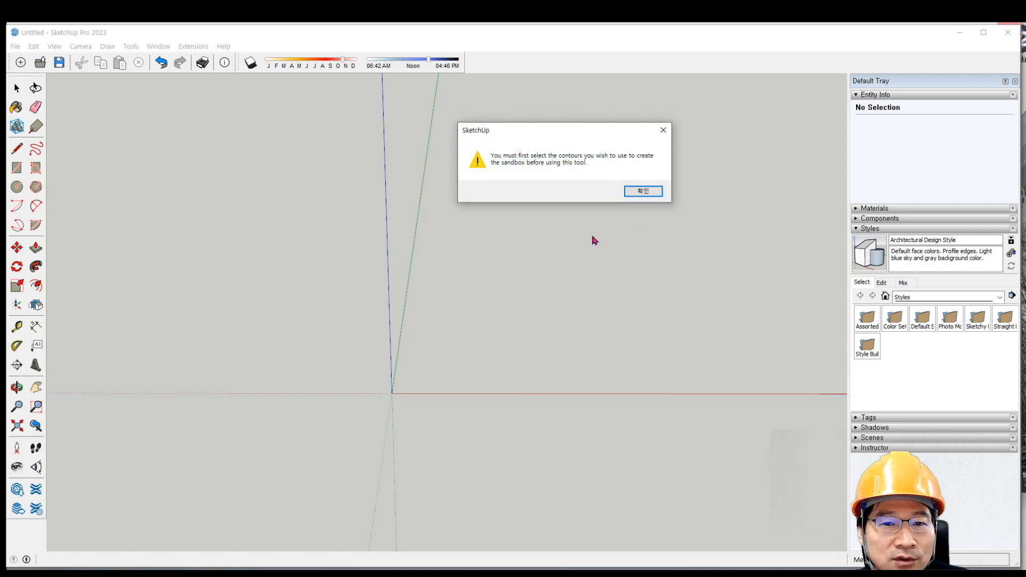
left_click(646, 190)
left_click(506, 170)
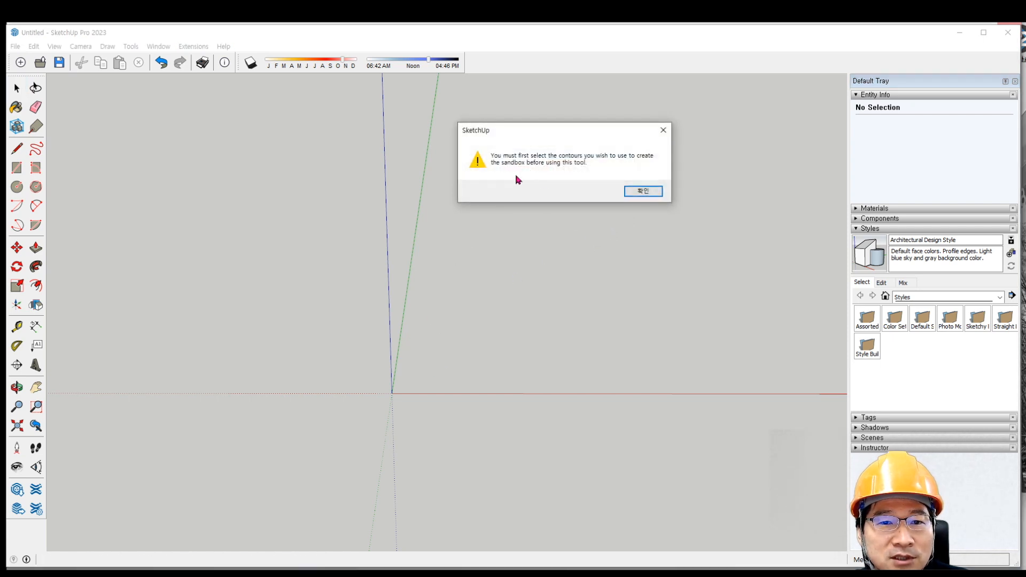
left_click(643, 191)
left_click(524, 171)
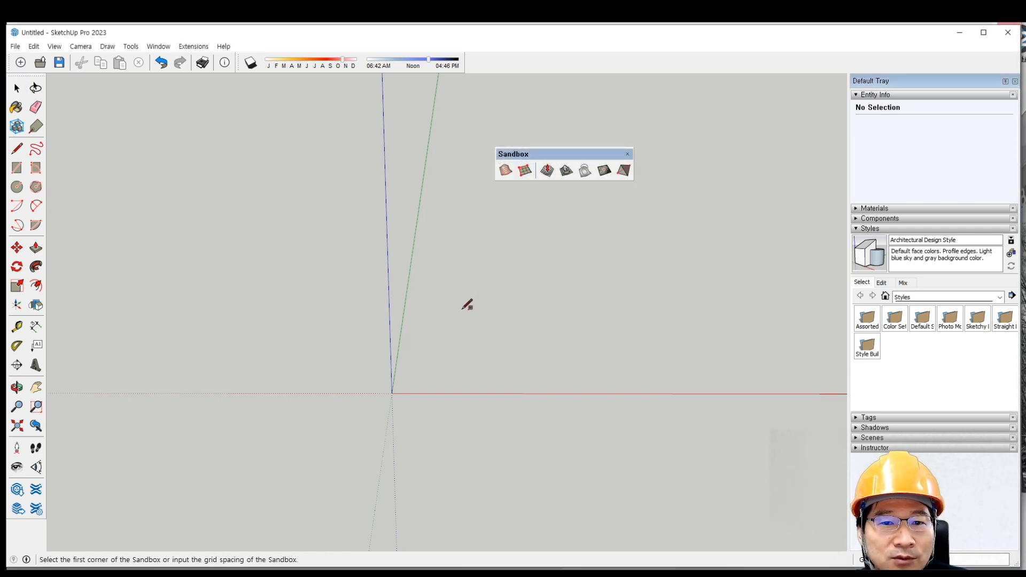
left_click(392, 394)
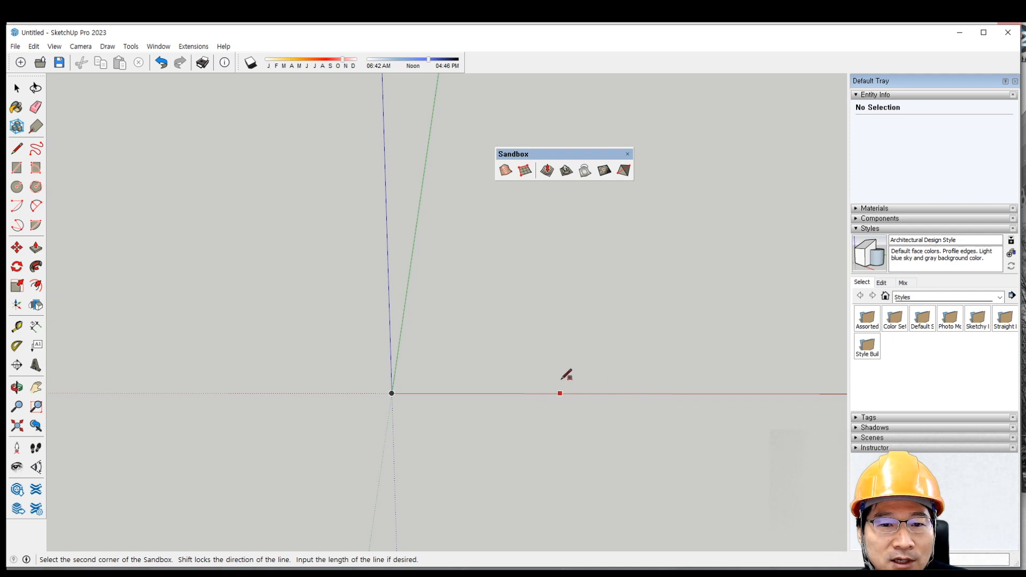
scroll(567, 389, "down", 2)
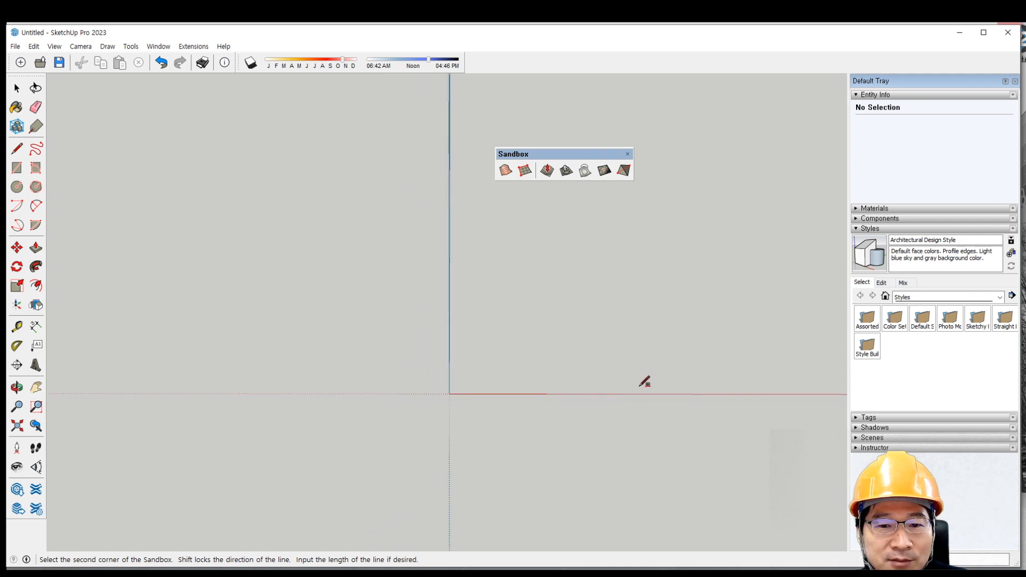
Build a large flat rectangular terrain grid with the Sandbox From Scratch tool, starting from a point on the red axis.
left_click(528, 174)
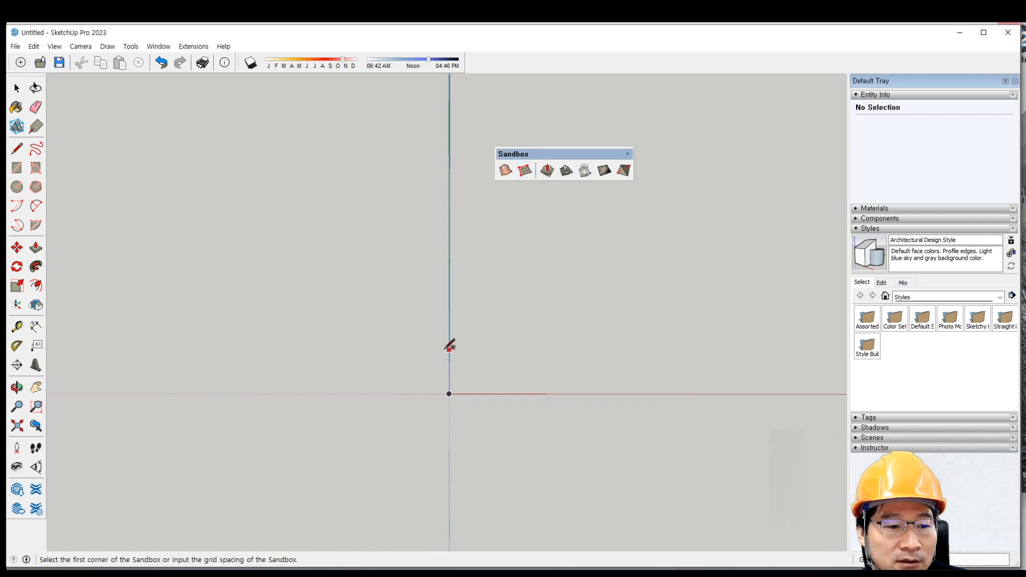
middle_click_drag(511, 392, 540, 394)
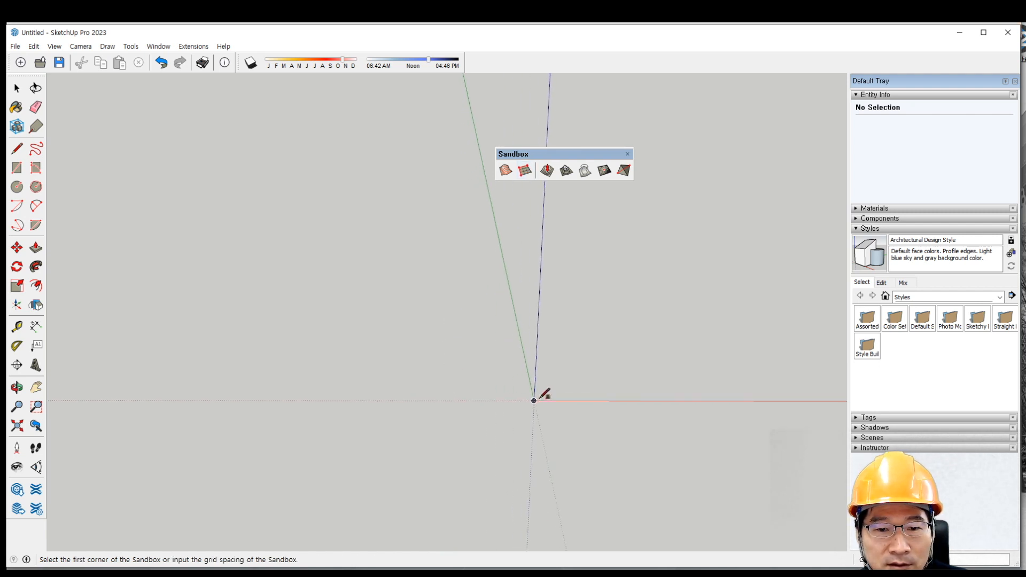
left_click(804, 400)
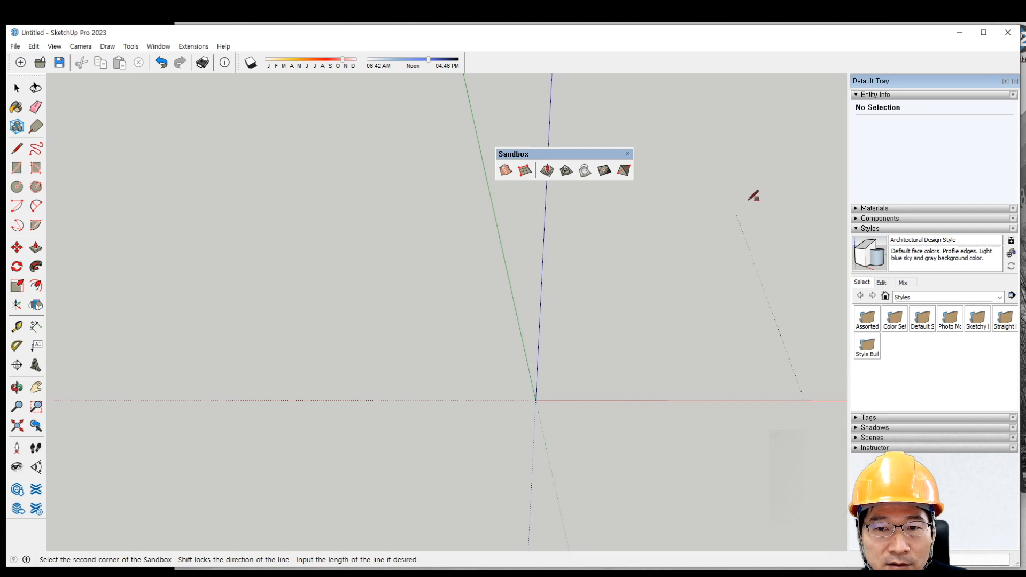
left_click(769, 175)
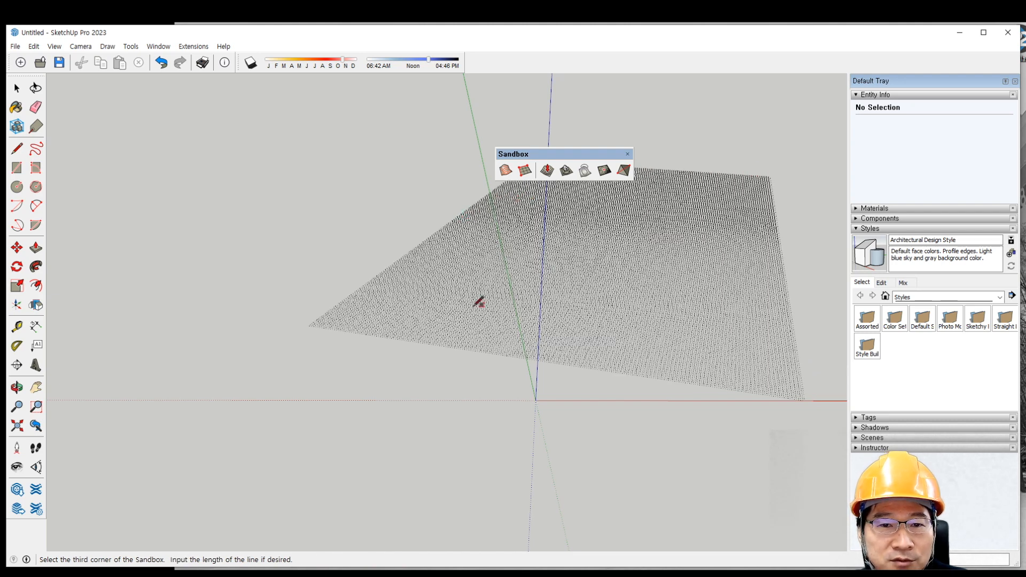
left_click(531, 184)
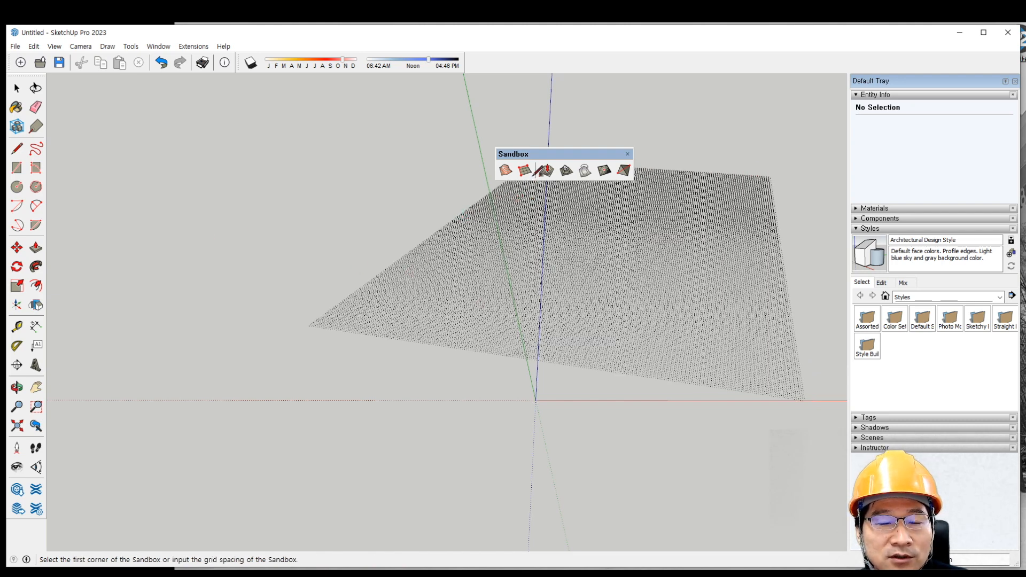
left_click(17, 88)
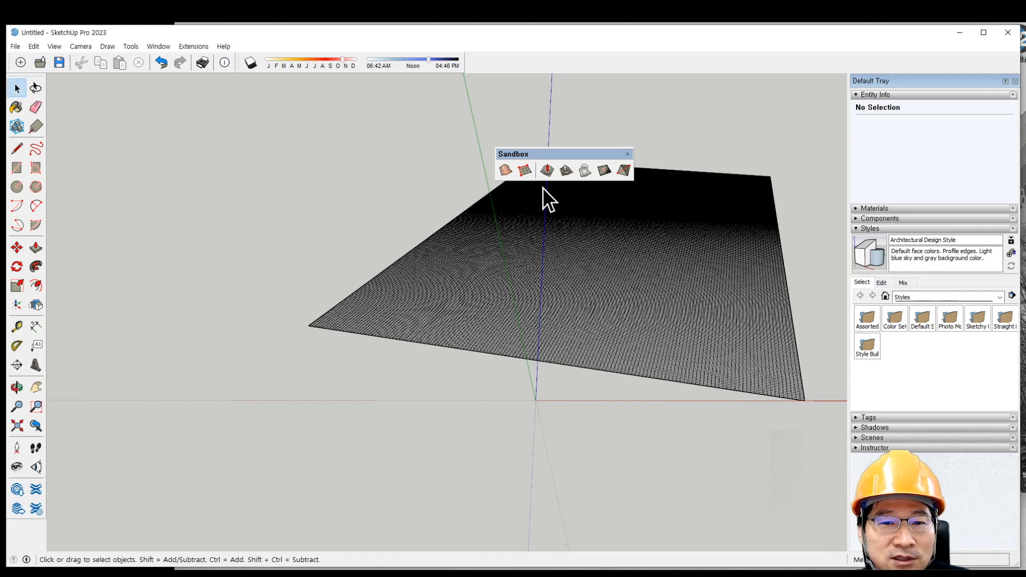
Open the terrain grid group for editing so its mesh can be sculpted with Smoove.
scroll(544, 195, "up", 3)
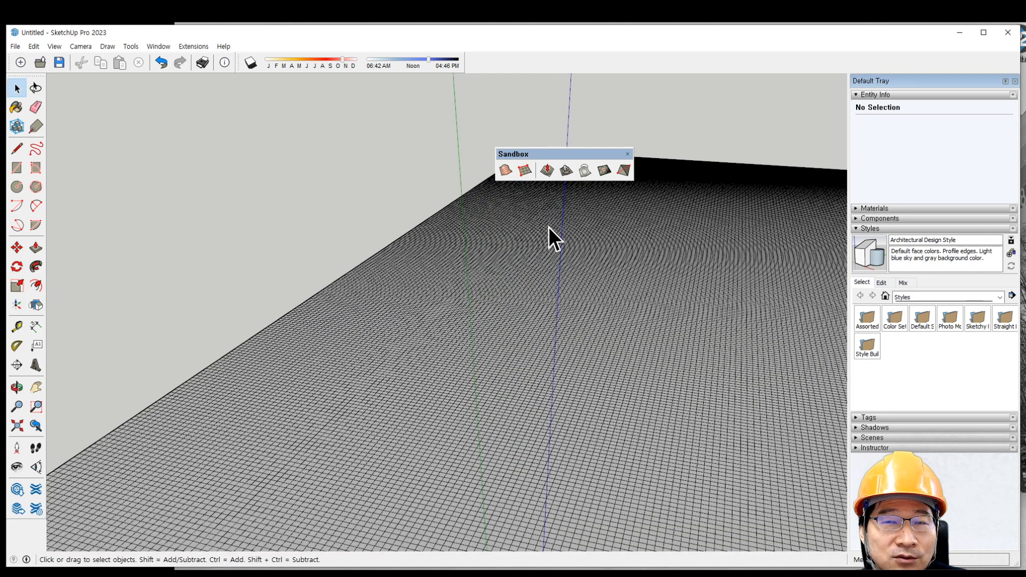
left_click(546, 170)
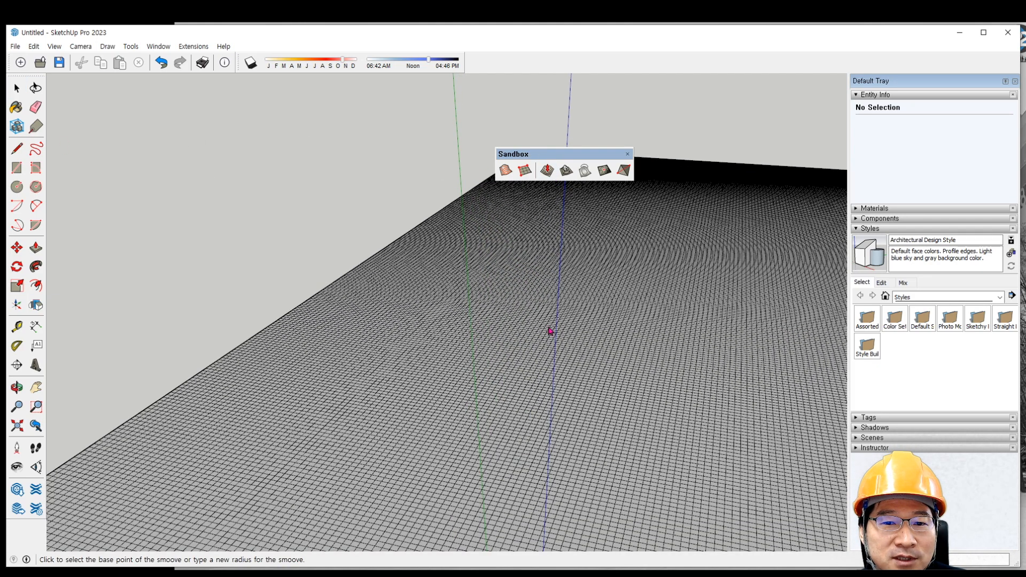
scroll(533, 298, "down", 3)
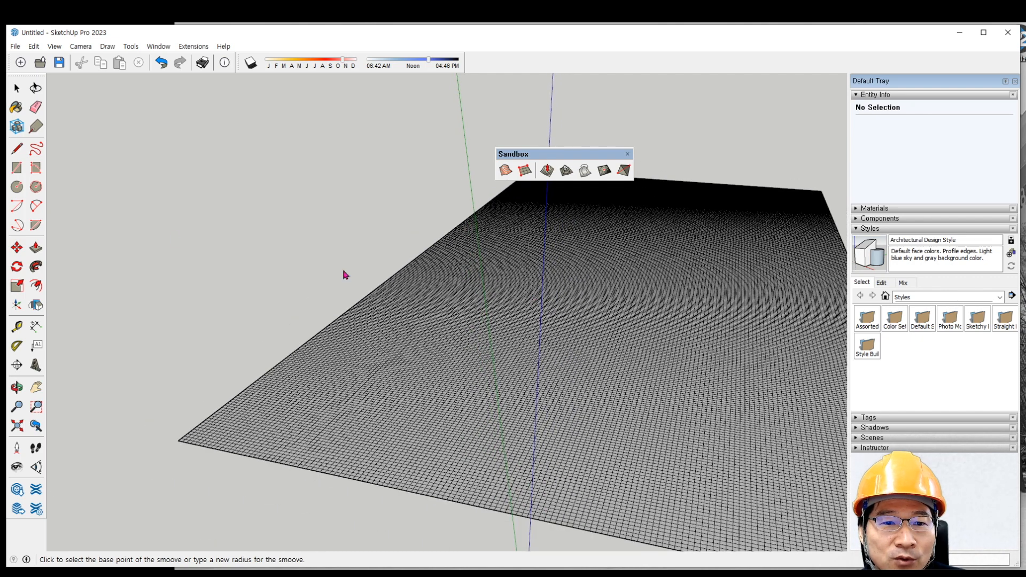
left_click(18, 89)
right_click(481, 282)
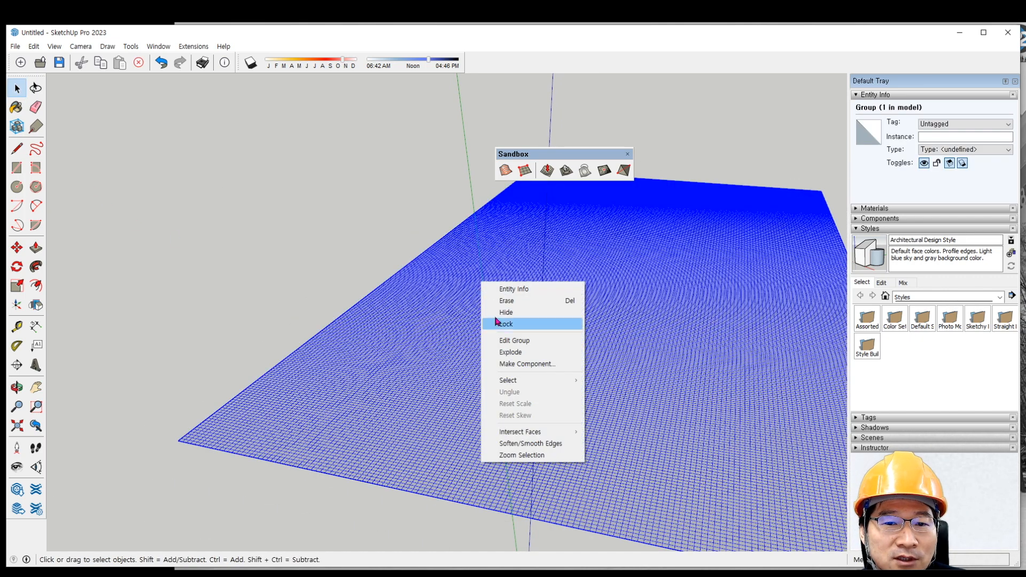
left_click(518, 353)
right_click(479, 299)
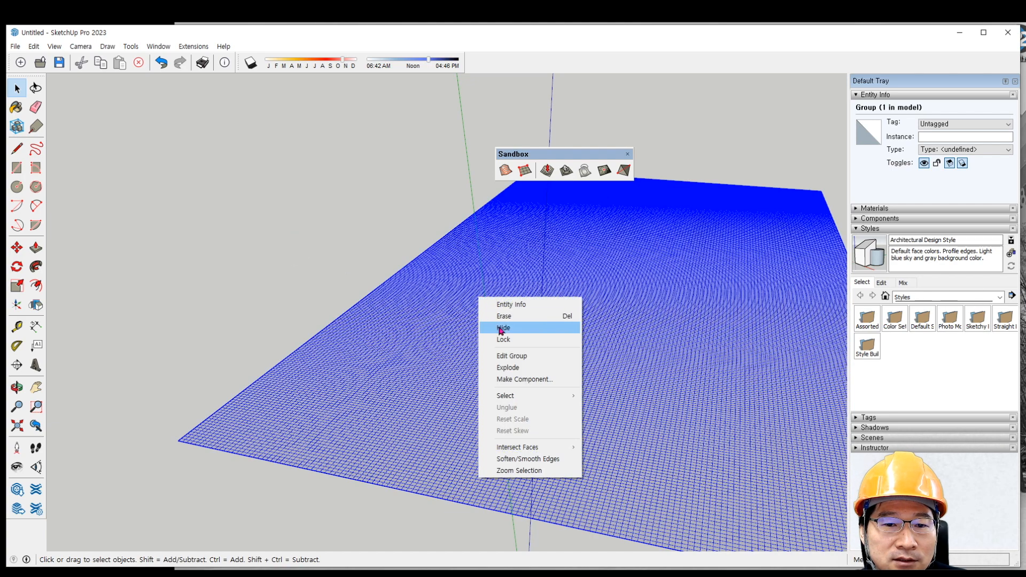
left_click(521, 357)
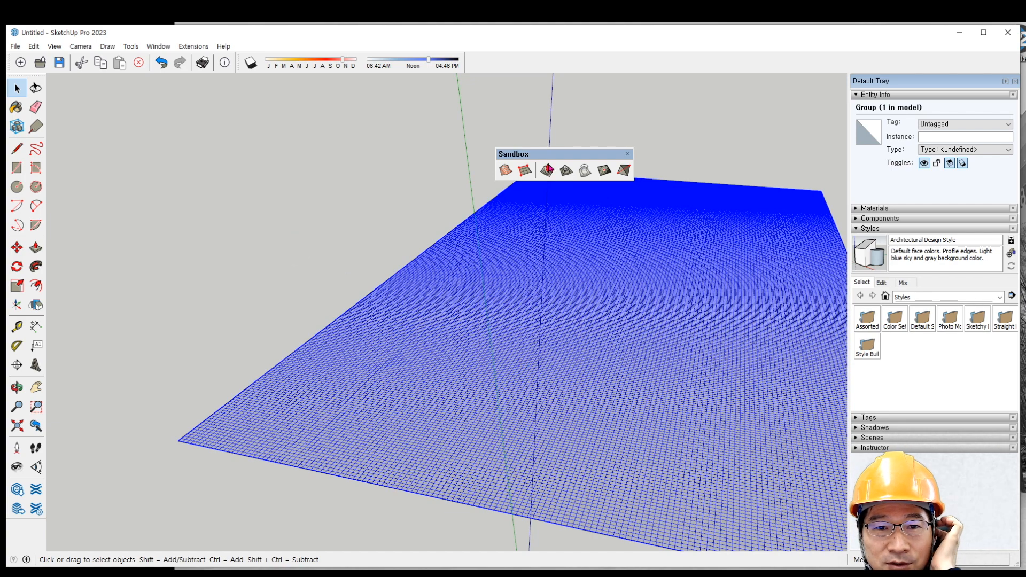
Try to raise small bumps near the middle of the grid mesh with the Smoove tool.
left_click(547, 170)
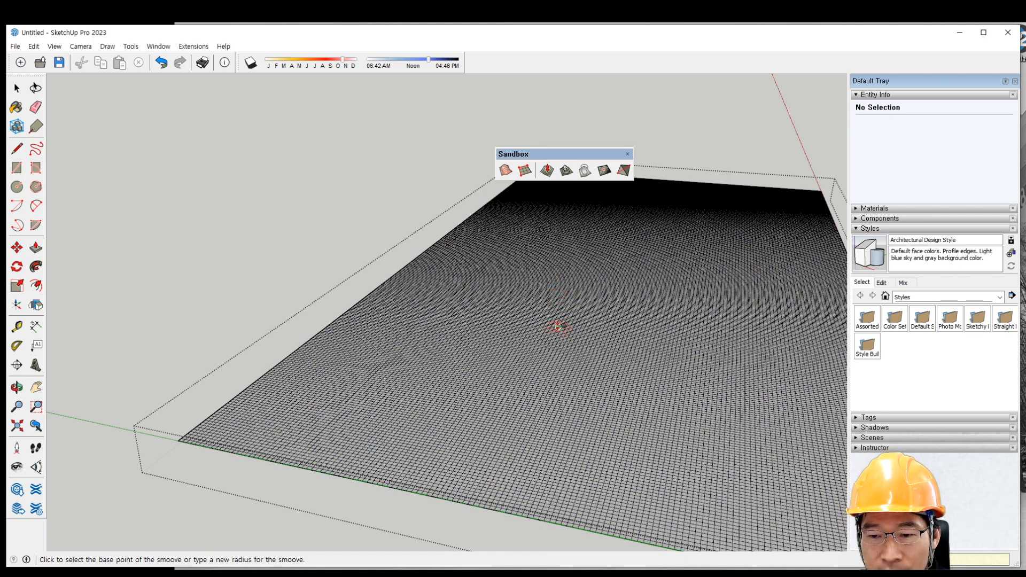
left_click(552, 343)
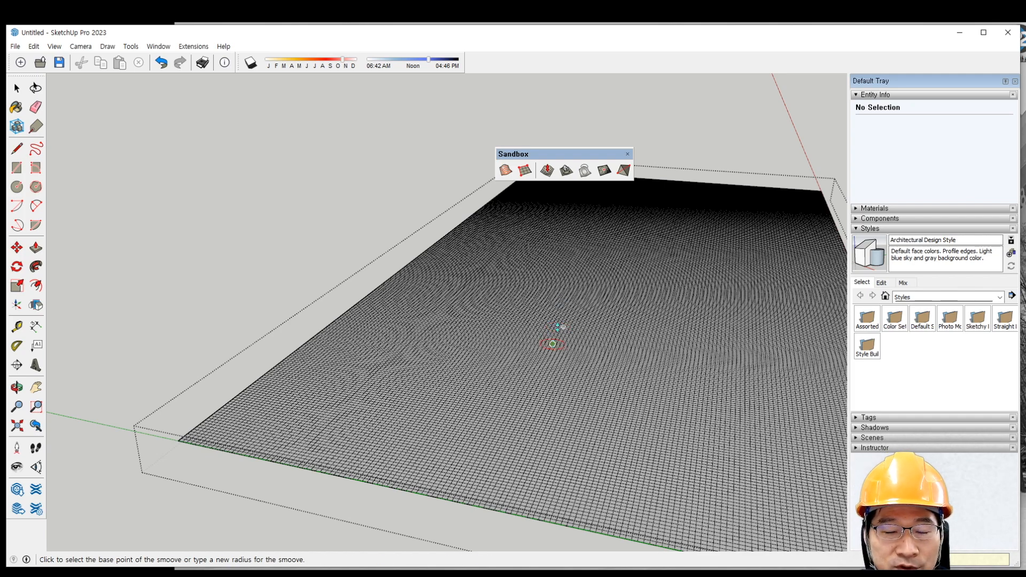
left_click(552, 343)
scroll(553, 343, "up", 4)
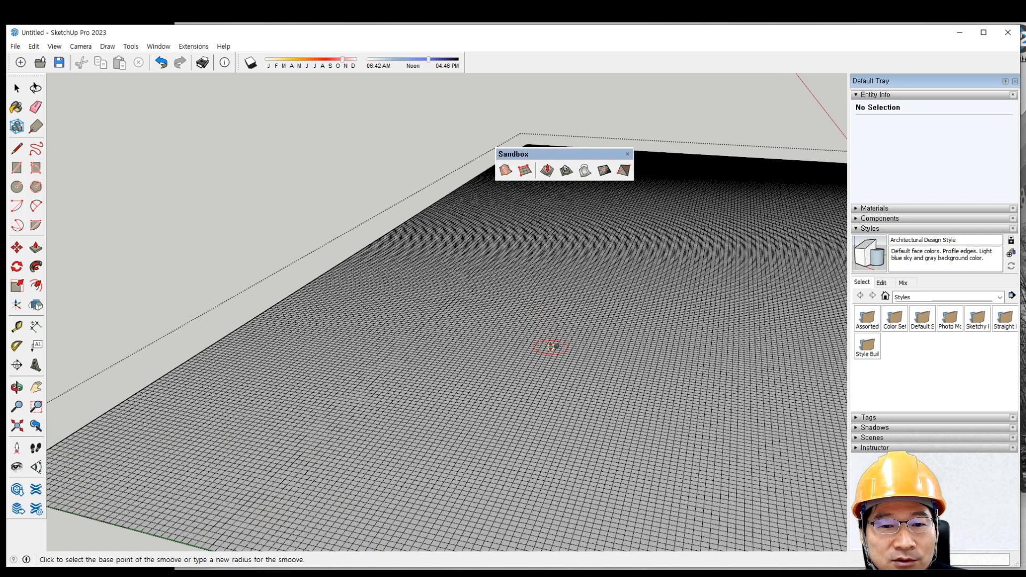
left_click(552, 343)
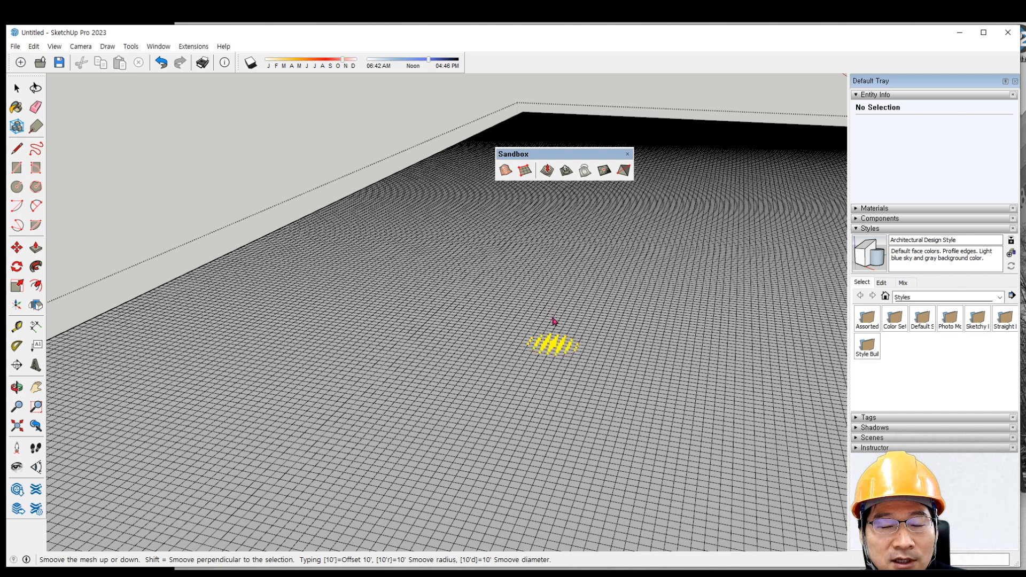
left_click(560, 325)
left_click(558, 320)
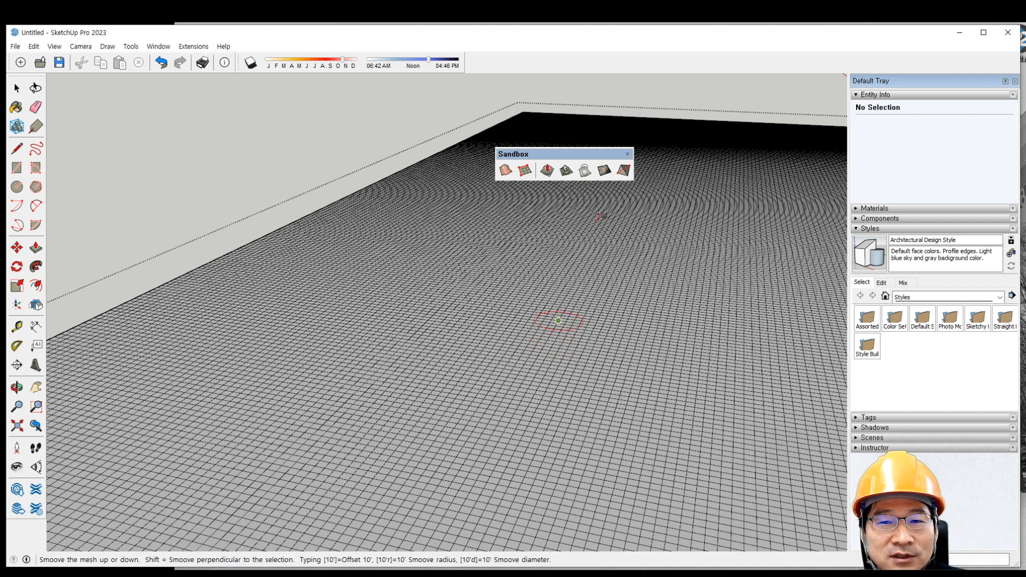
Exit SketchUp without saving the model, and launch ARCHline.XP 2023 Professional.
left_click(1008, 32)
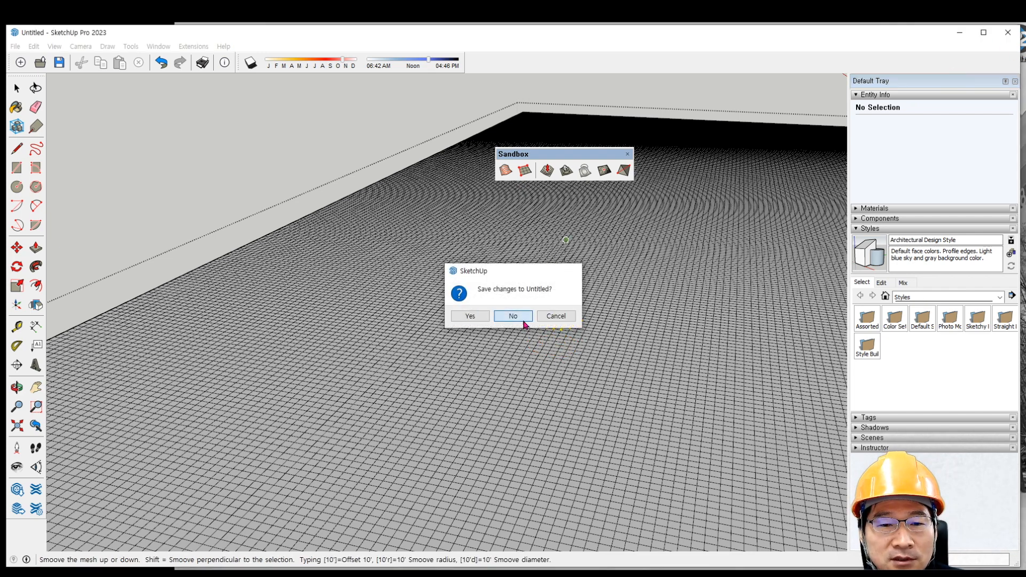
left_click(517, 317)
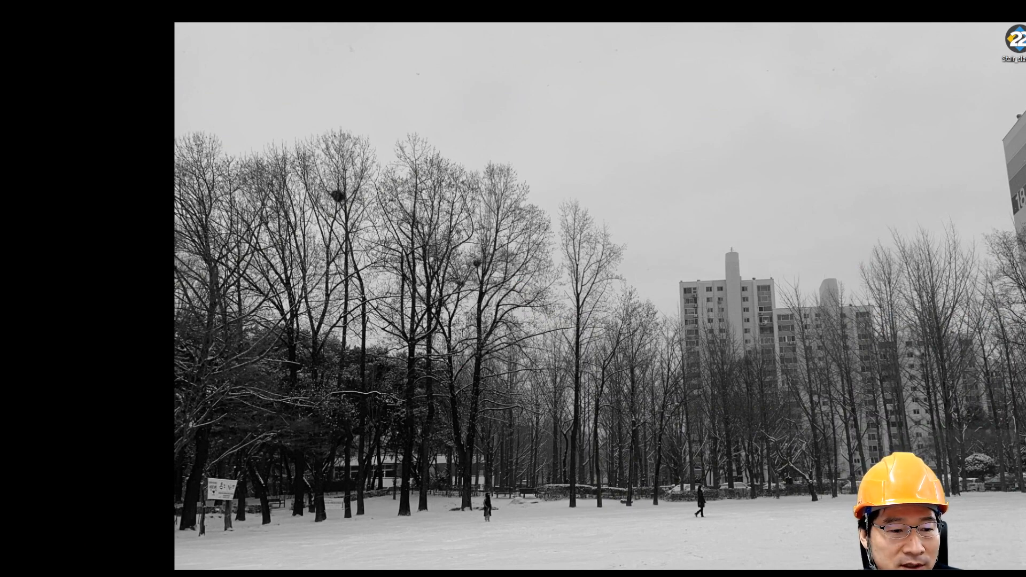
key("super")
left_click(431, 114)
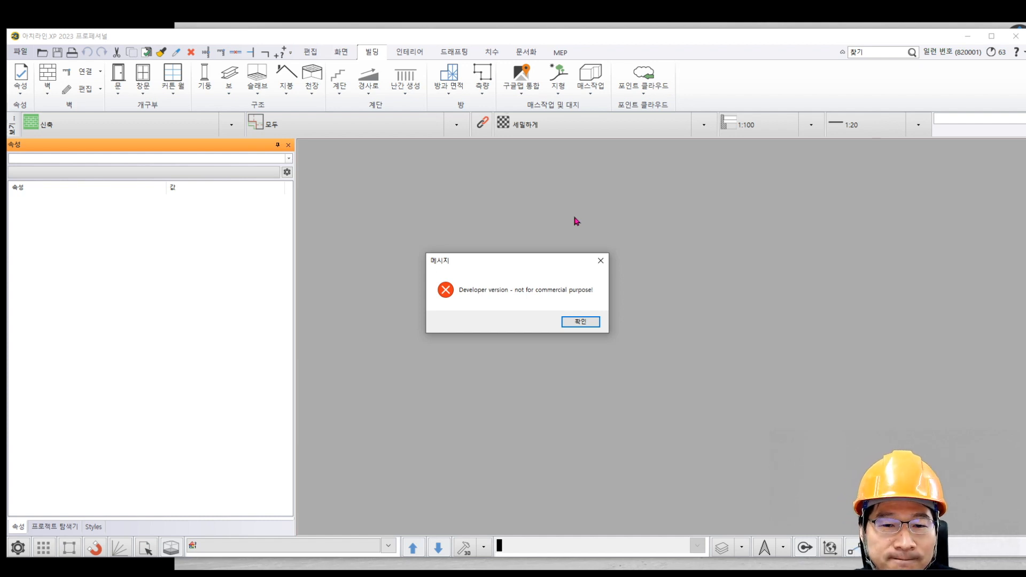
Dismiss the developer version message and create a new project, accepting the default project properties.
left_click(580, 321)
left_click(584, 197)
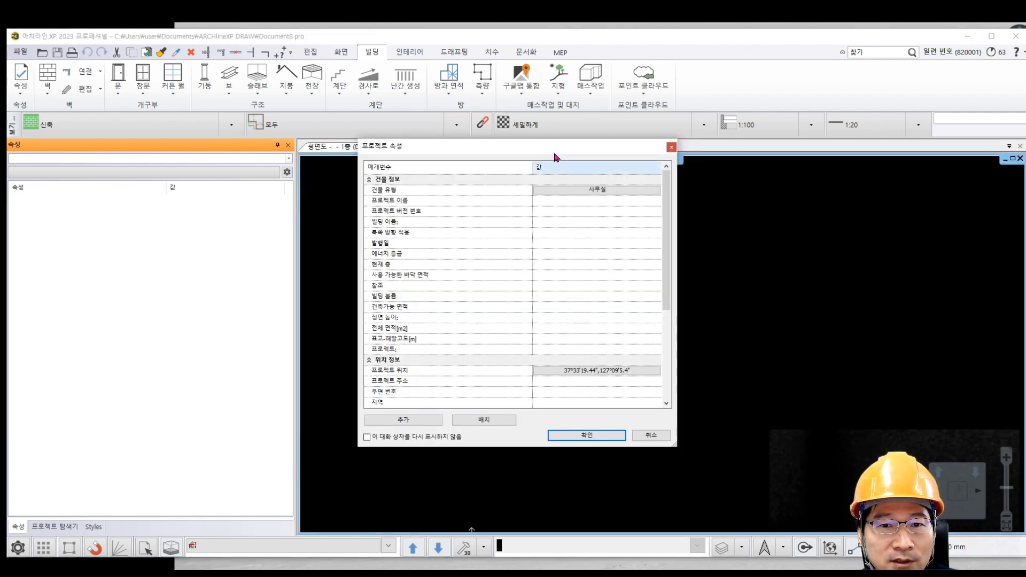
left_click(587, 435)
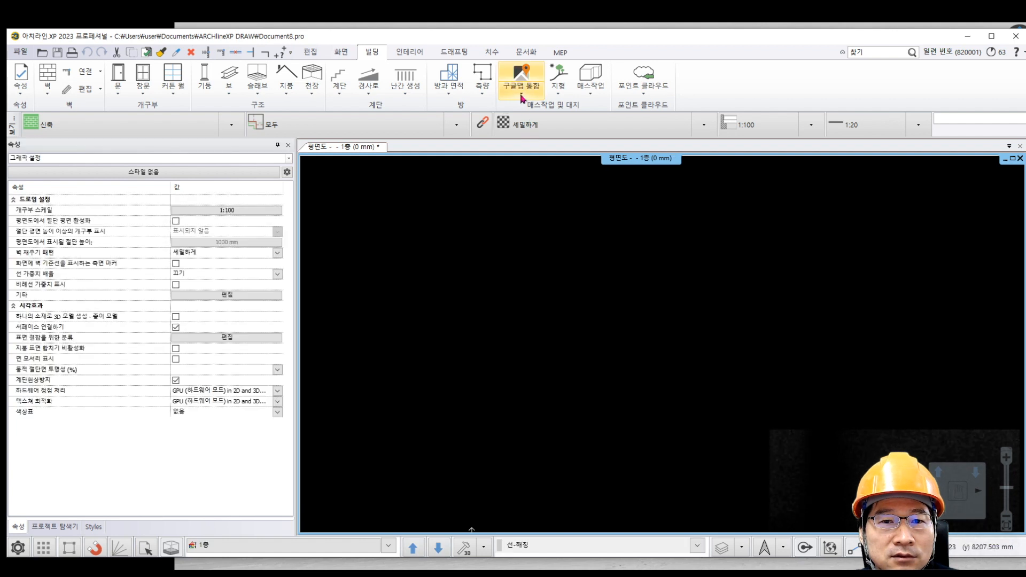
Try to import a Google map as a raster image, searching for "seoul" and choosing Seoul, 대한민국.
left_click(521, 96)
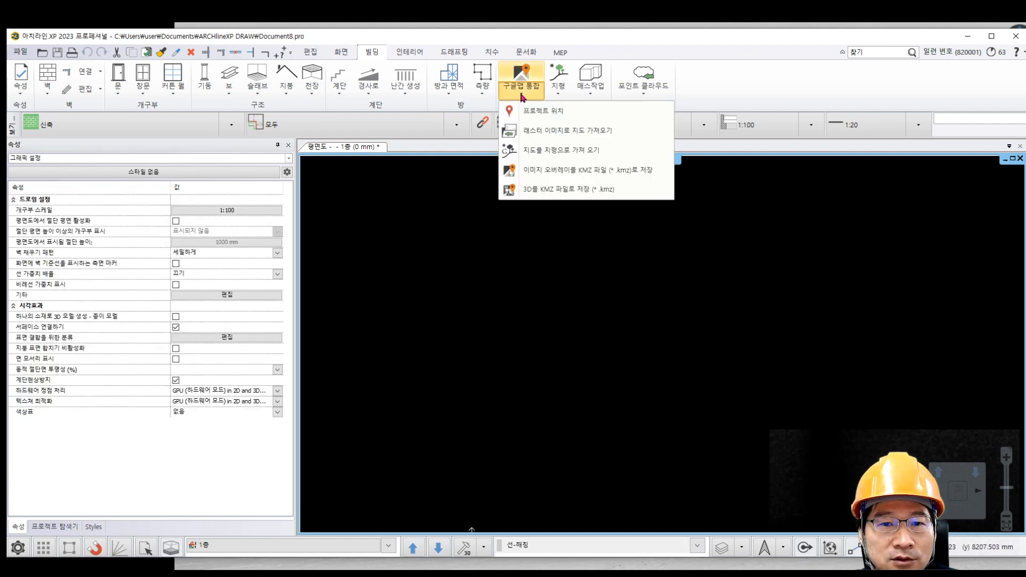
left_click(548, 134)
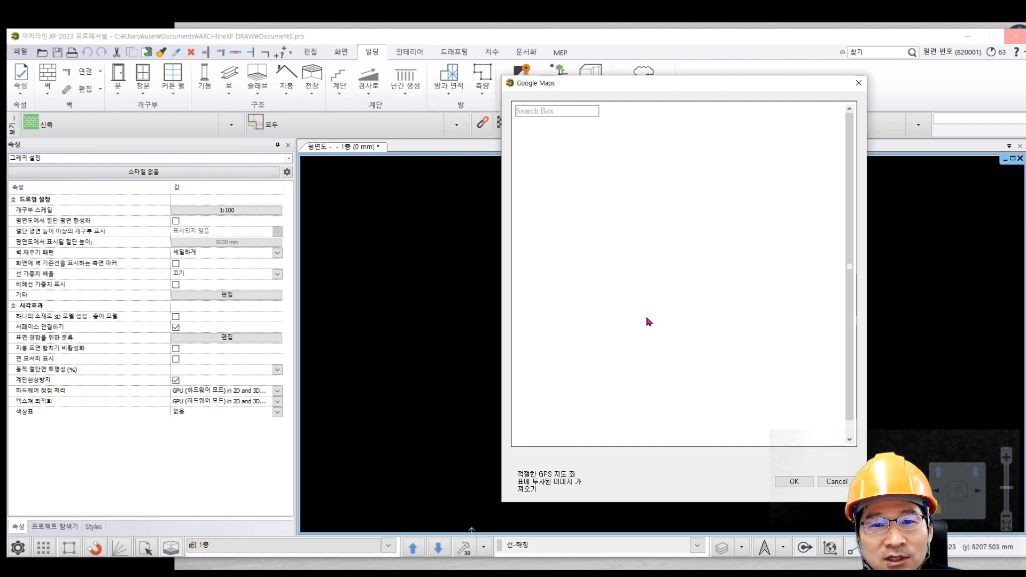
left_click(543, 110)
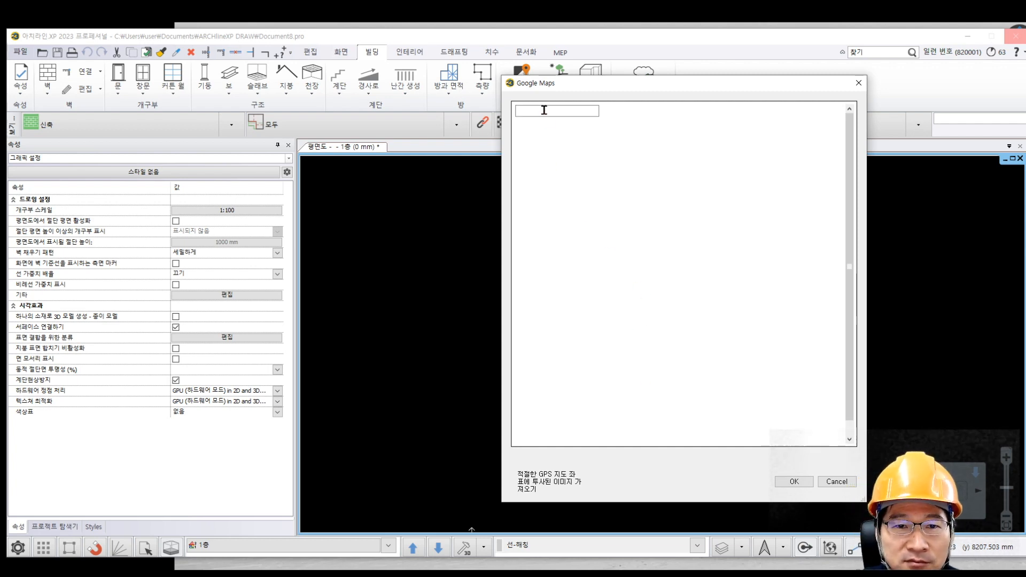
type("seoul")
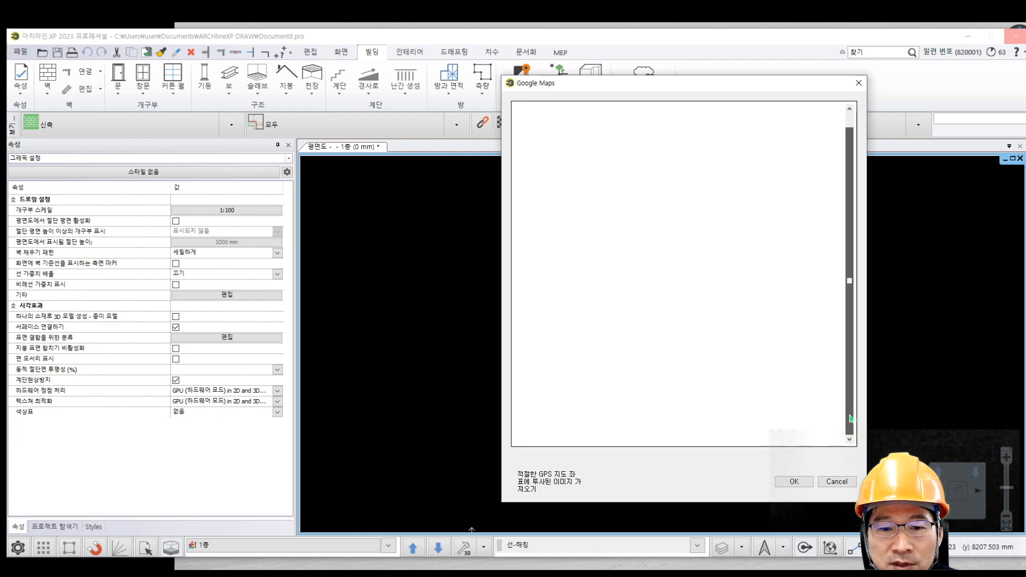
left_click(554, 111)
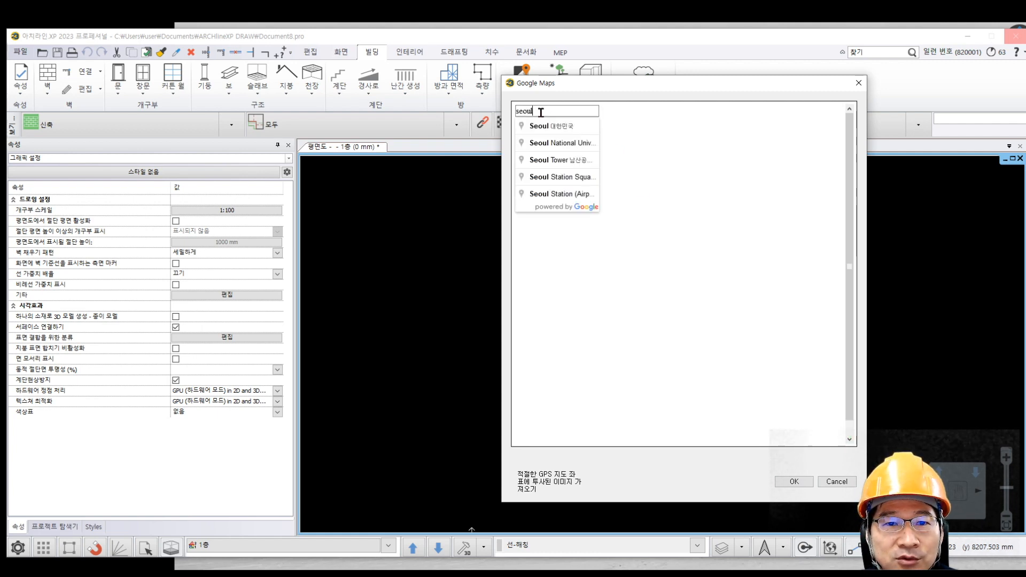
left_click(568, 129)
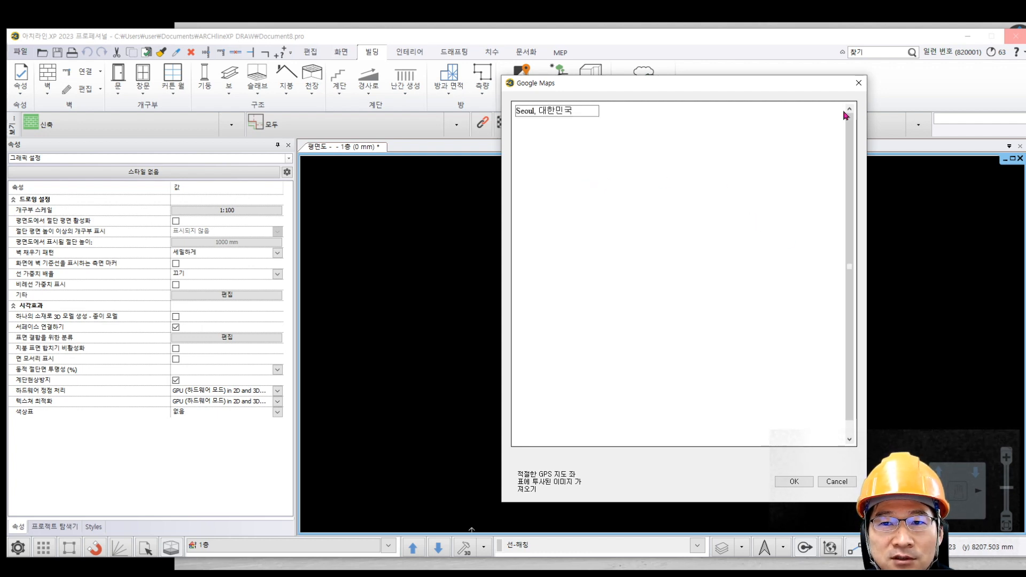
left_click(859, 83)
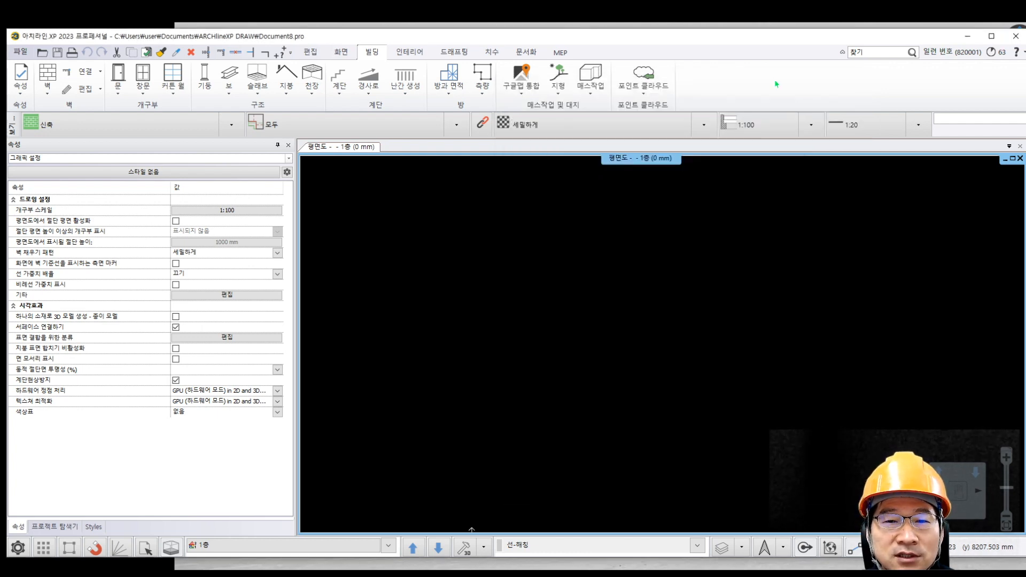
Try to import a Google map as terrain, entering "dfg" as the search location, and cancel the import.
left_click(520, 91)
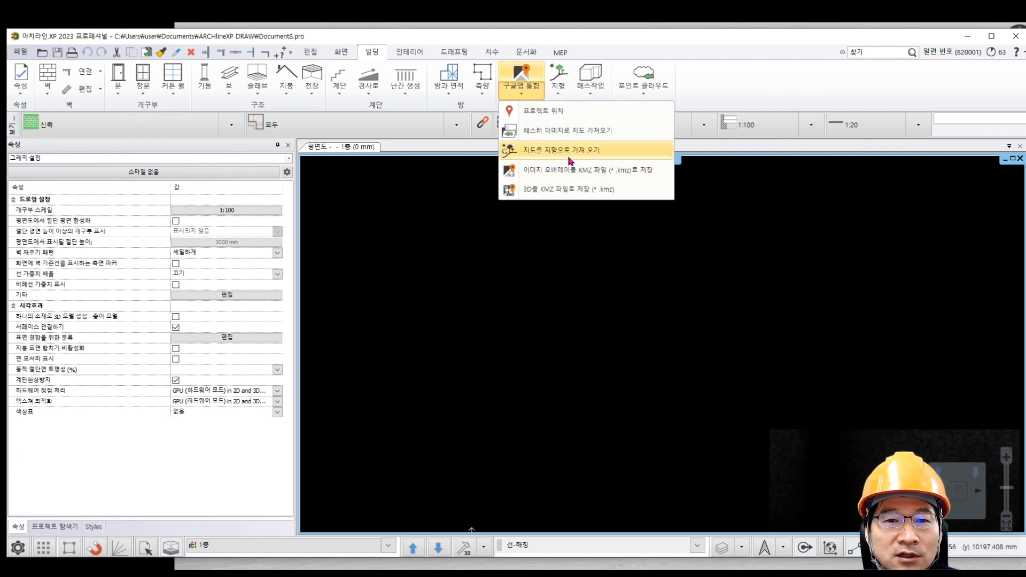
left_click(570, 158)
left_click(531, 323)
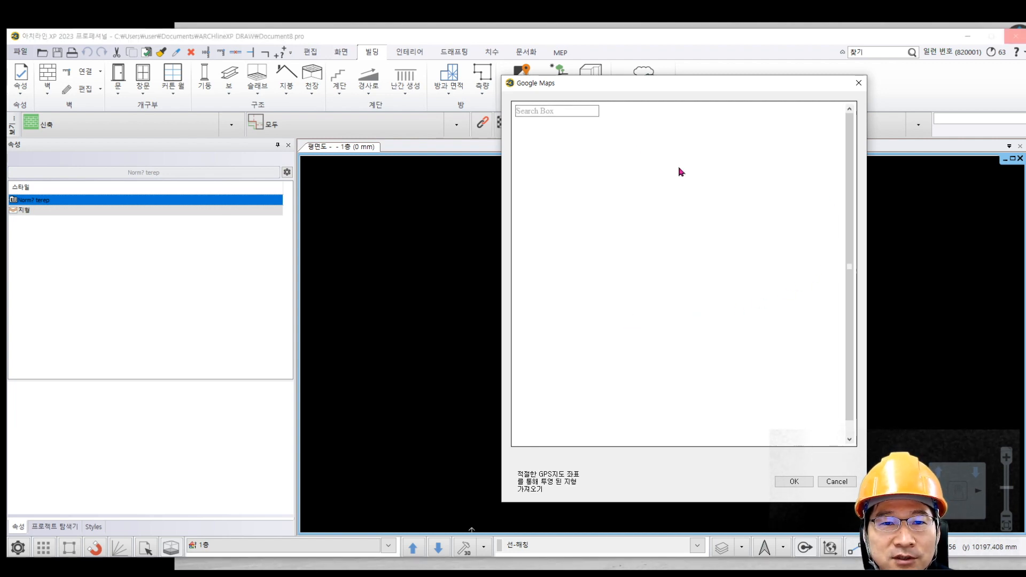
left_click(564, 111)
type("dfg")
left_click(837, 482)
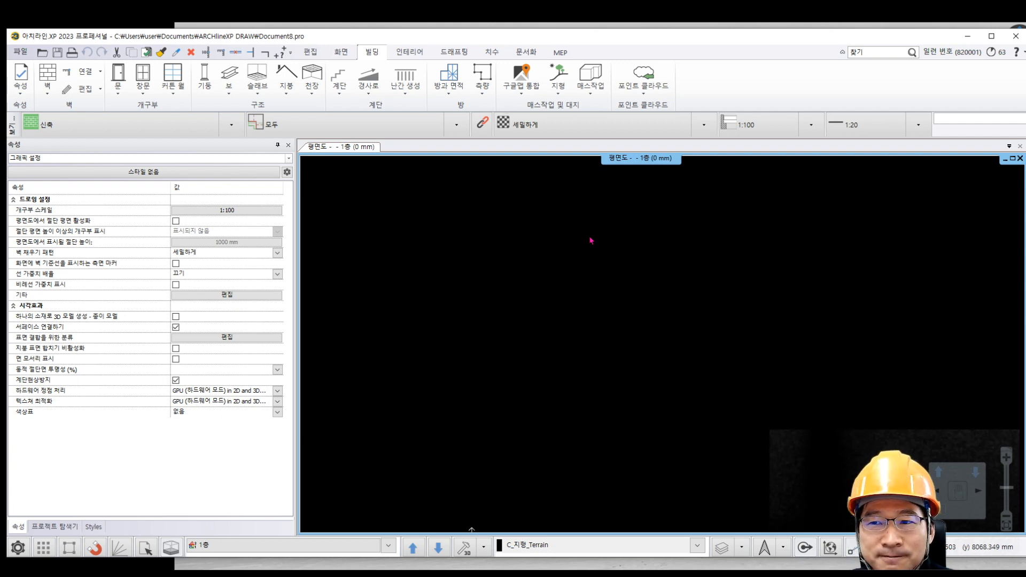
left_click(537, 98)
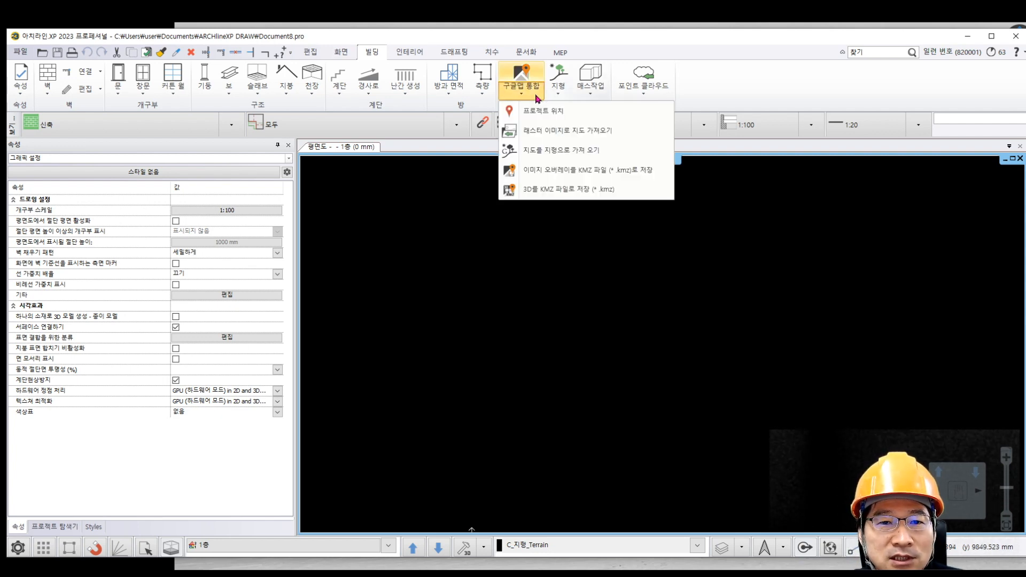
left_click(773, 57)
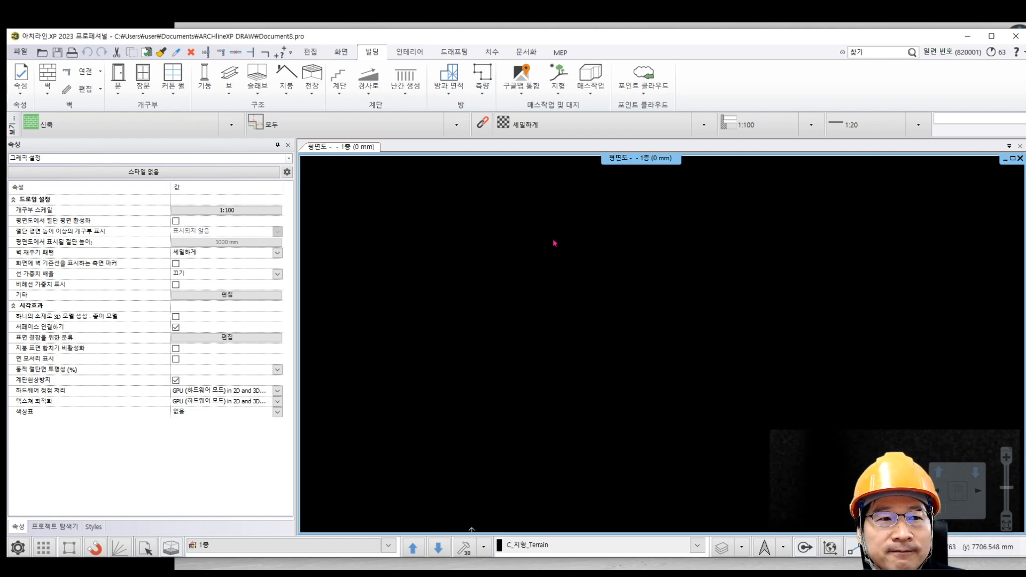
left_click(558, 92)
mouse_move(584, 155)
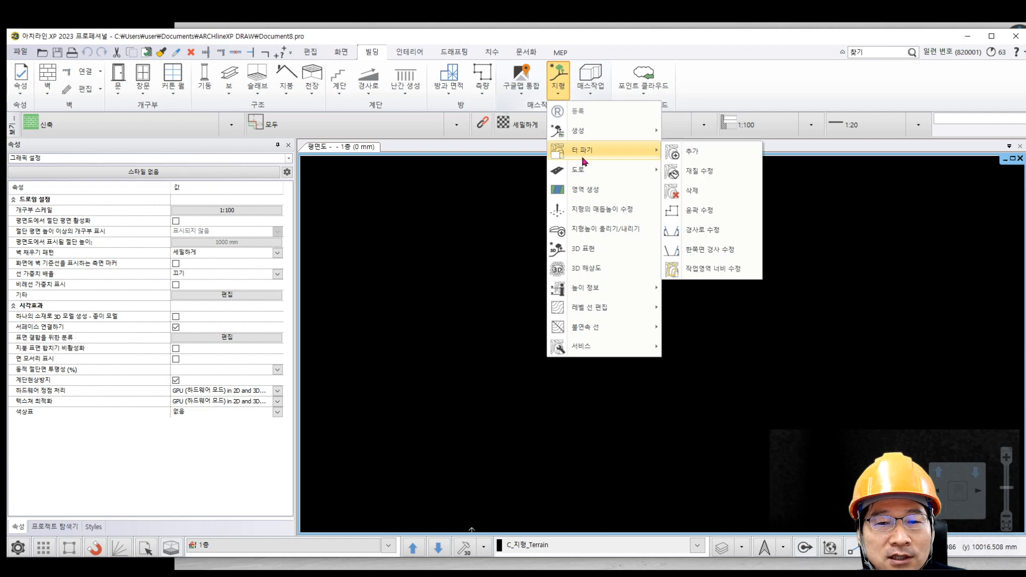
mouse_move(591, 135)
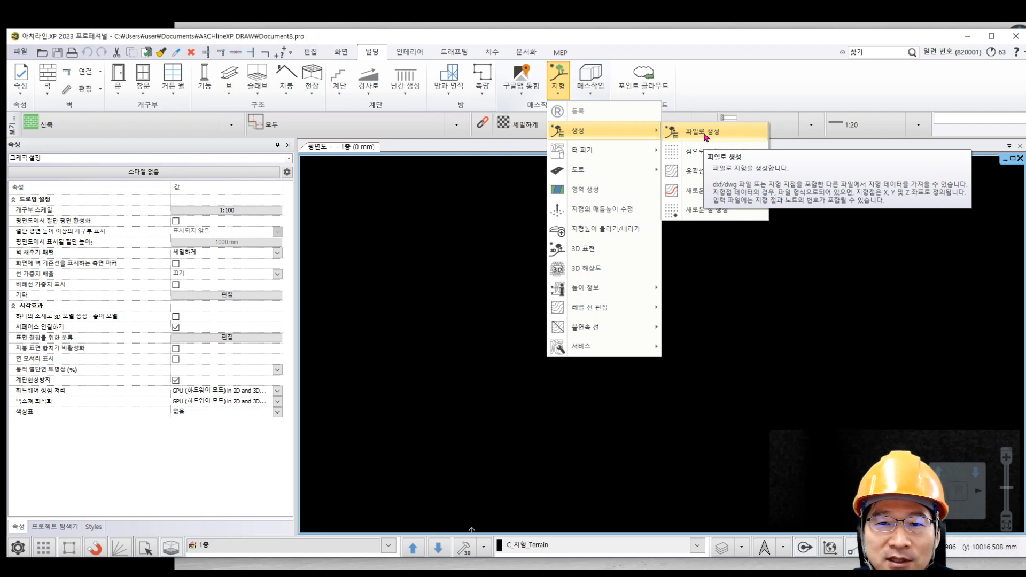
left_click(734, 74)
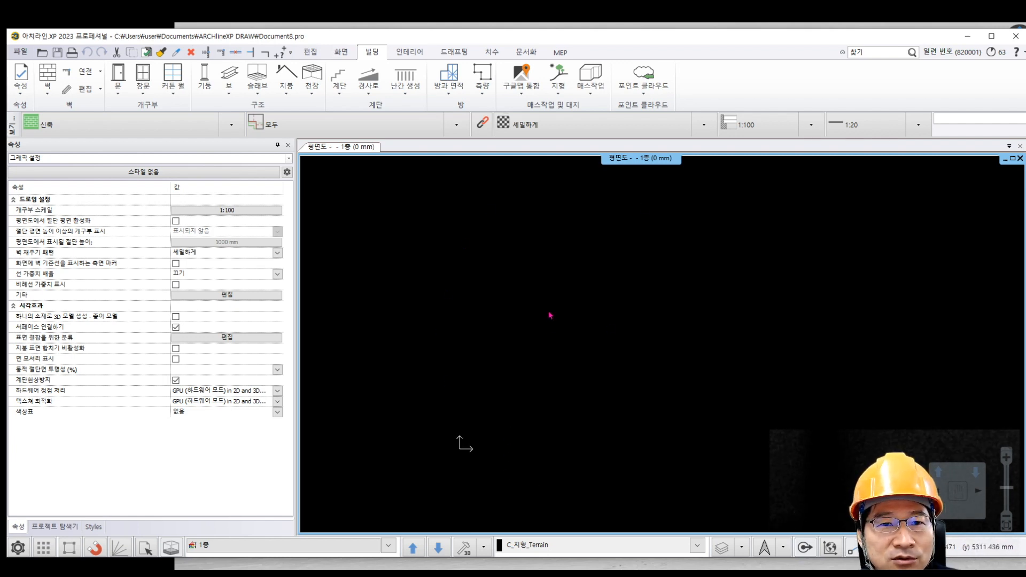
Draw a rectangle from the origin 0,0 with an opposite corner at 50000,50000 as the site boundary.
left_click(461, 52)
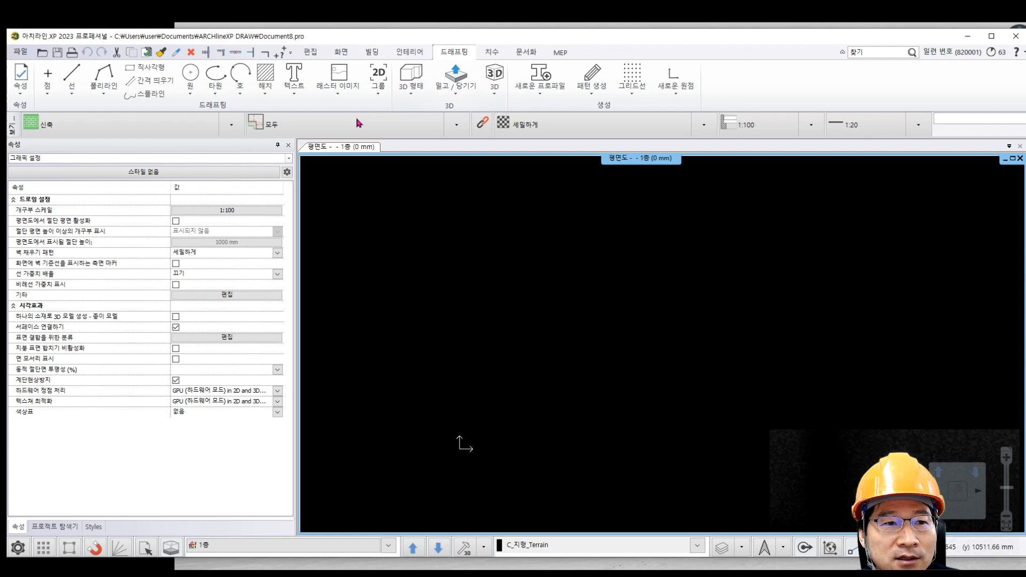
left_click(142, 69)
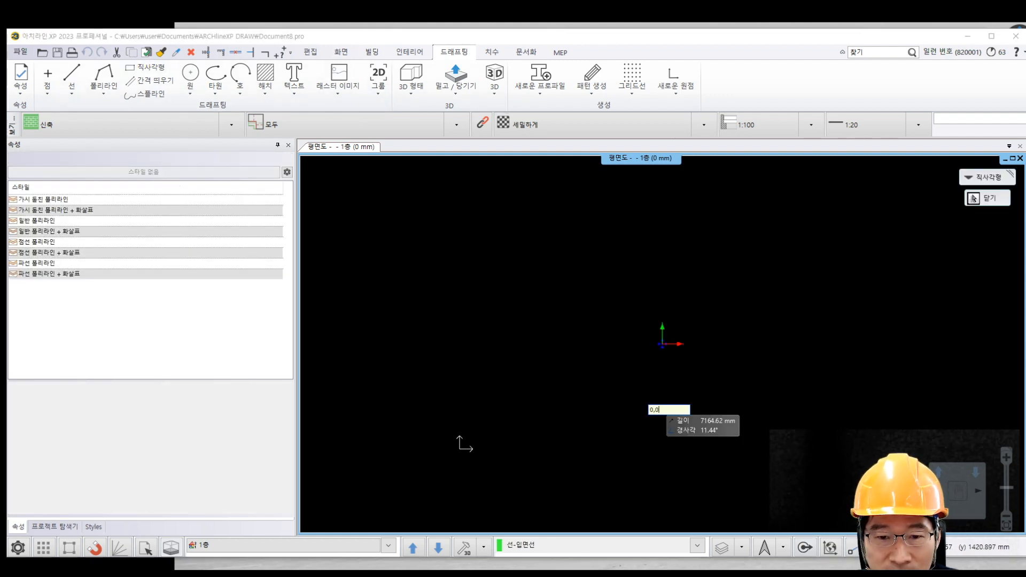
key("Return")
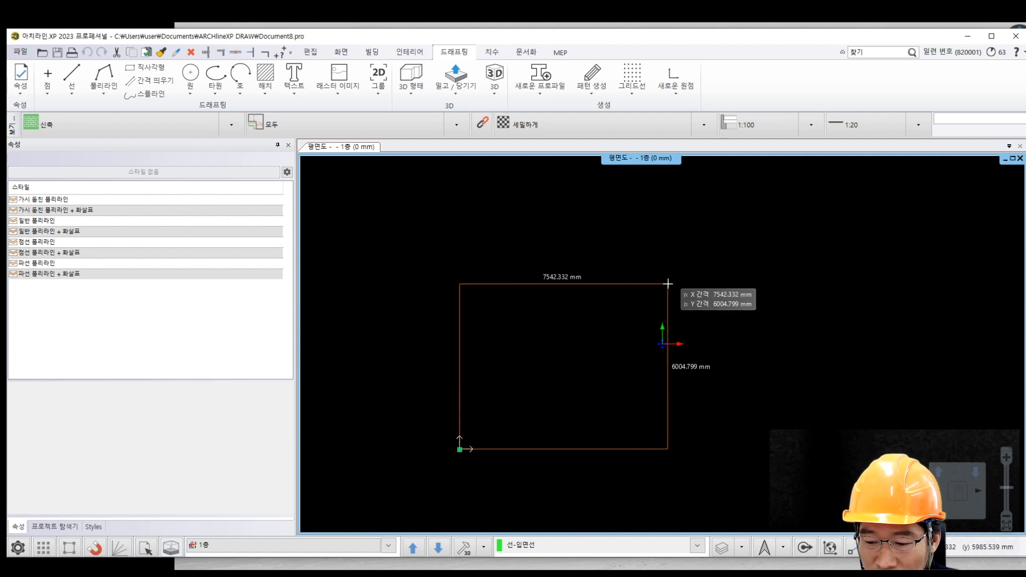
type("50000")
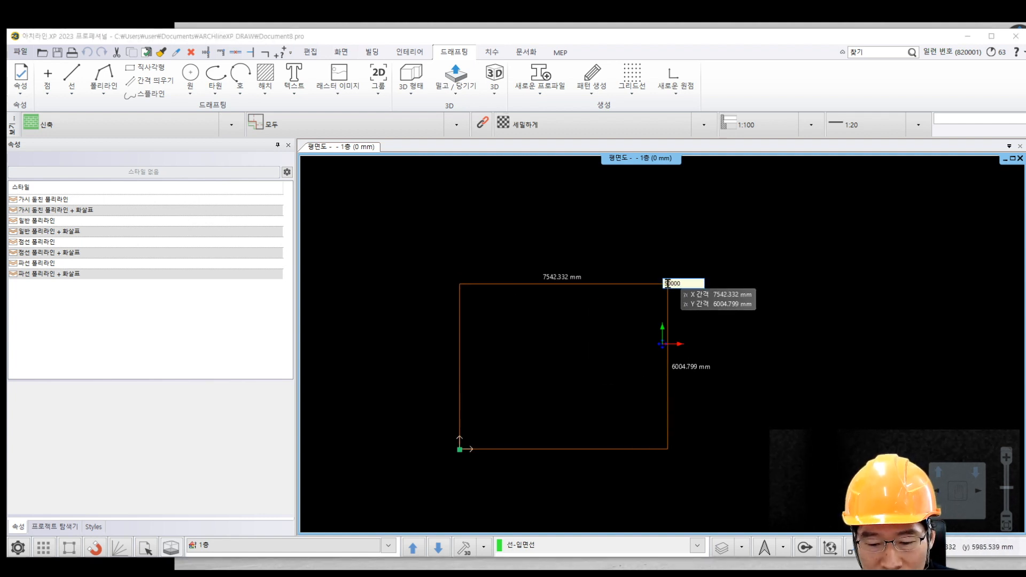
type(",50000")
key("Return")
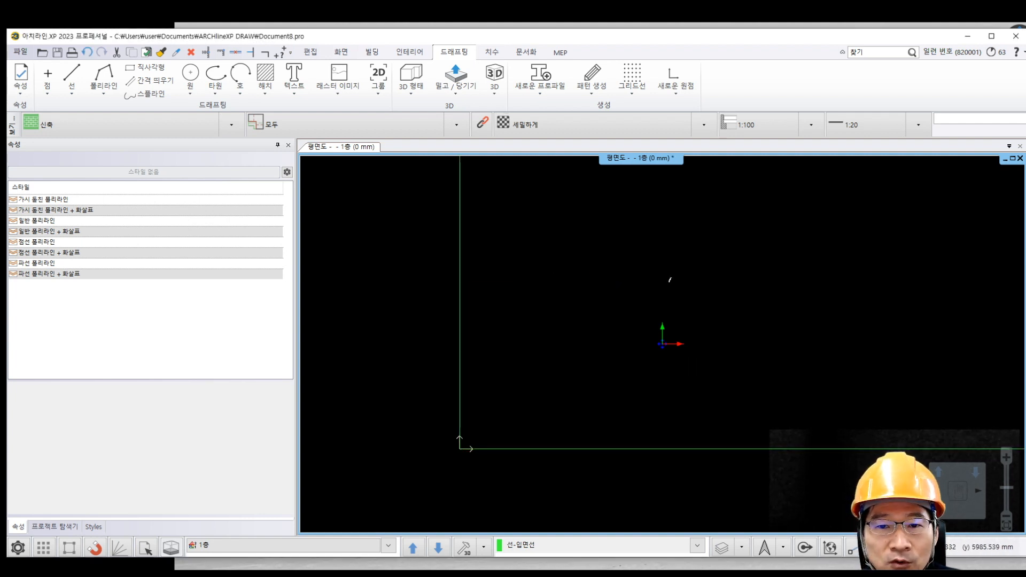
right_click(668, 283)
right_click(668, 284)
left_click(560, 332)
Draw a straight three-point spline along the full lower edge of the site rectangle.
scroll(562, 352, "down", 3)
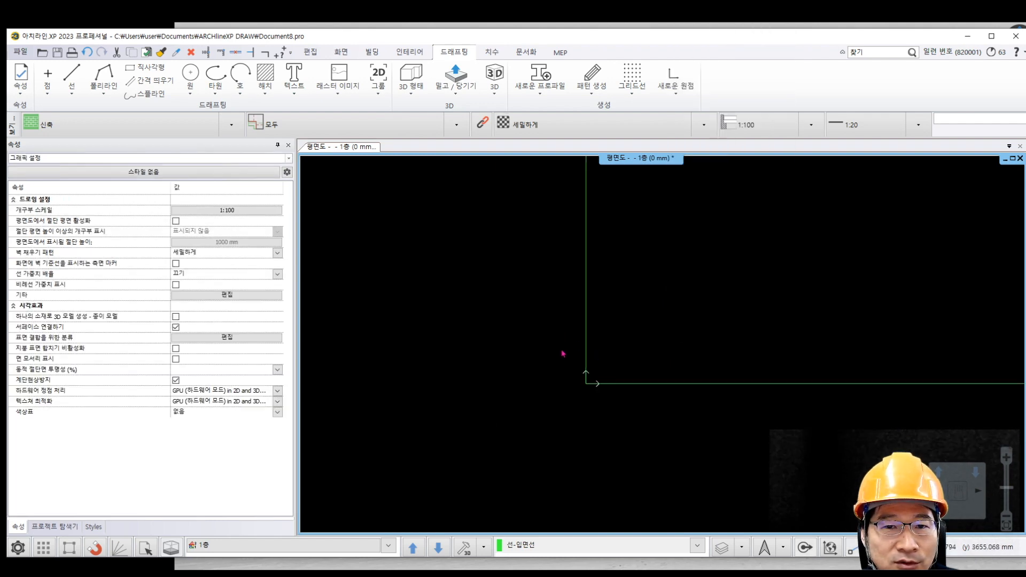
scroll(684, 284, "up", 4)
scroll(629, 344, "down", 7)
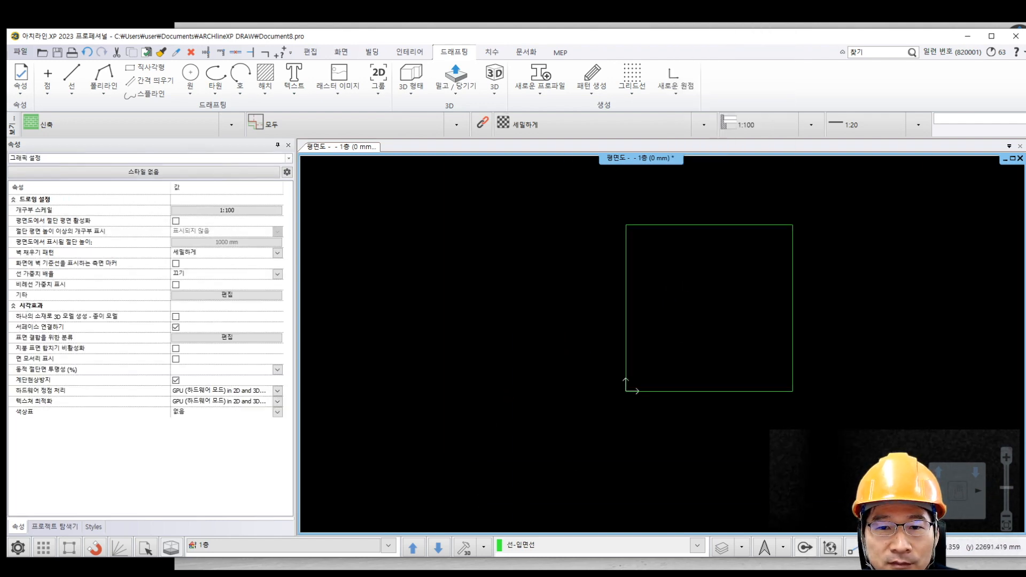
middle_click_drag(649, 249, 518, 287)
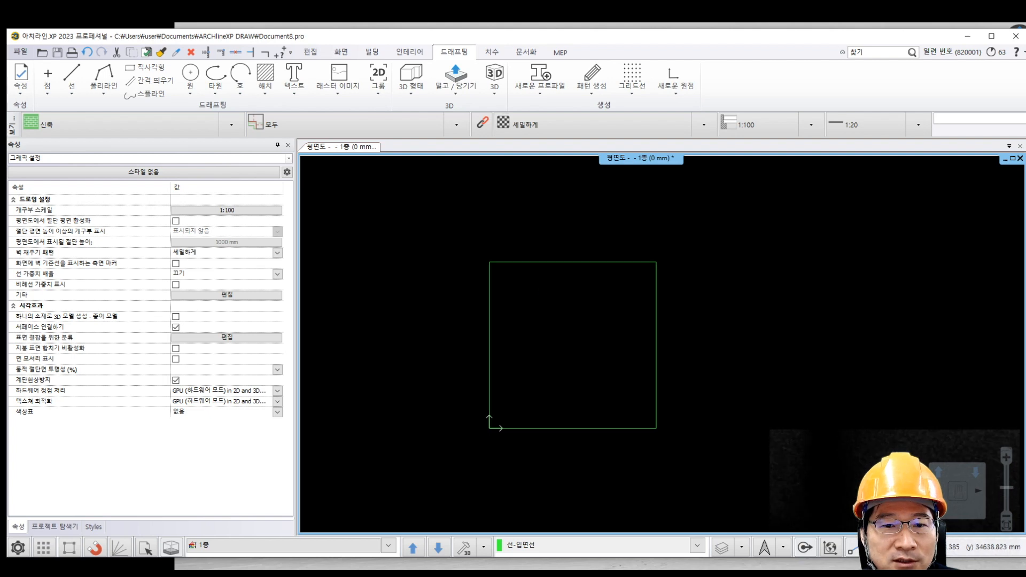
middle_click_drag(527, 247, 458, 238)
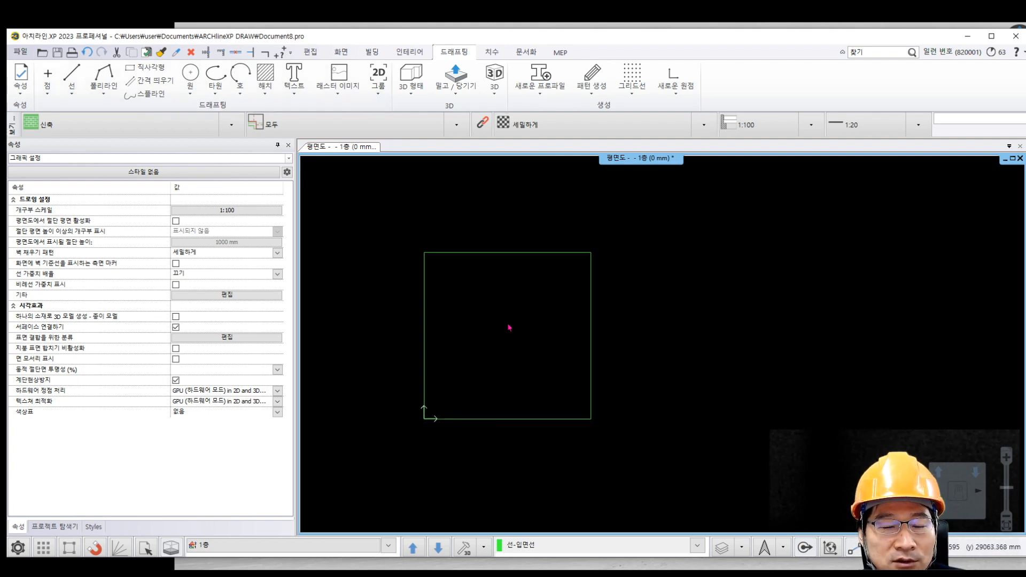
middle_click_drag(509, 327, 503, 294)
scroll(455, 353, "up", 2)
middle_click_drag(482, 209, 416, 257)
left_click(147, 94)
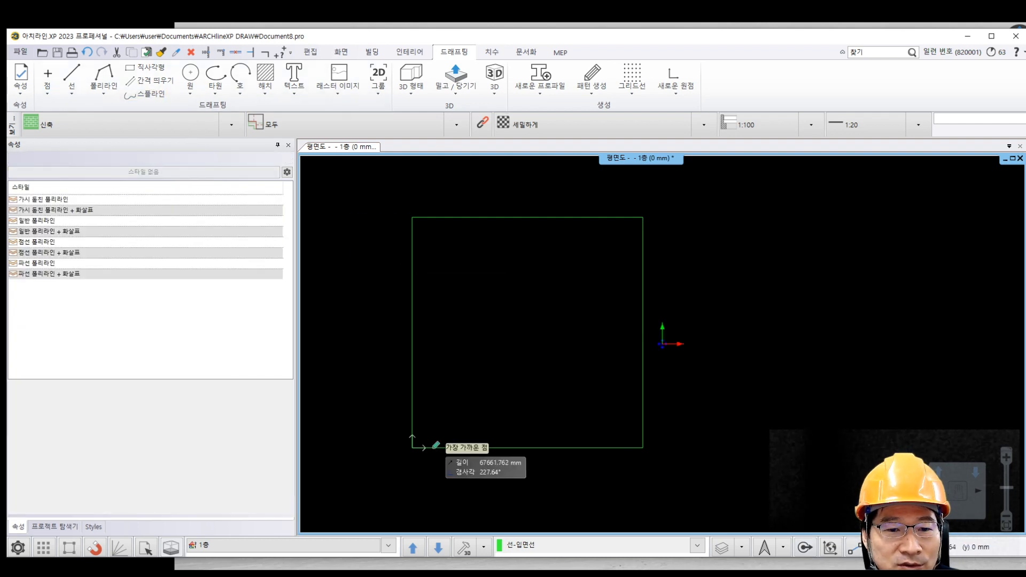
left_click(412, 448)
left_click(550, 448)
left_click(643, 448)
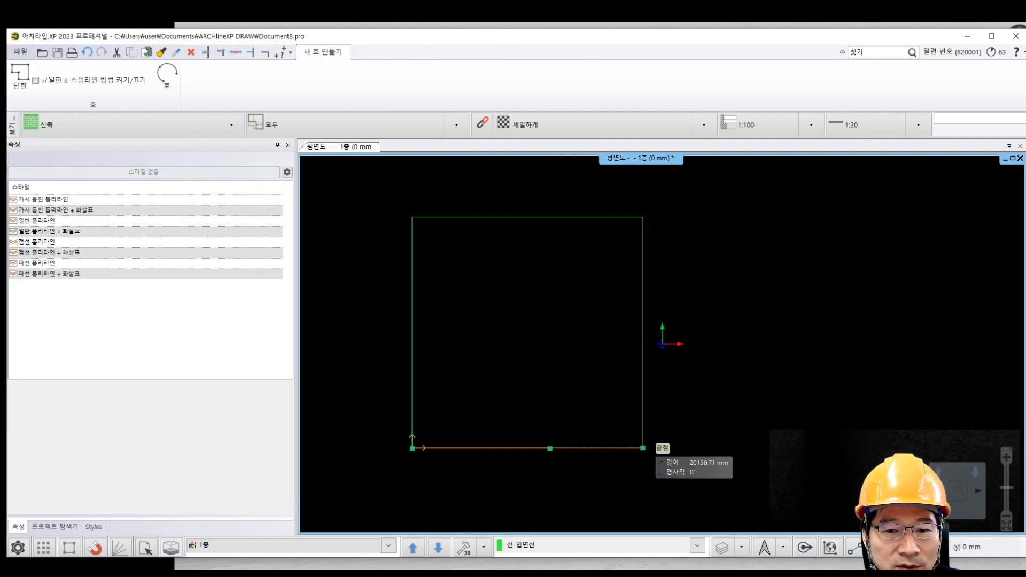
key("Return")
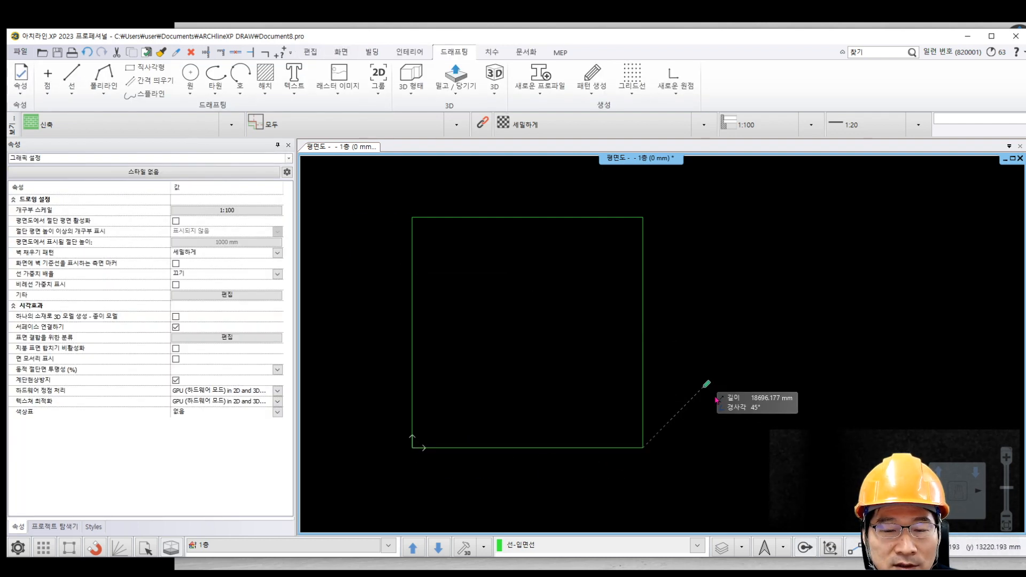
right_click(706, 386)
left_click(687, 298)
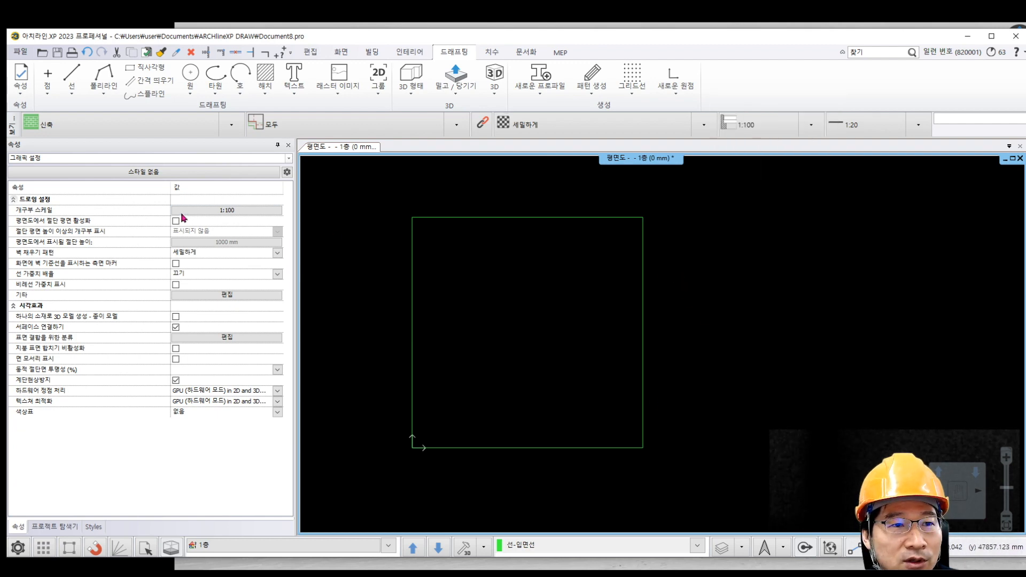
Draw a gently arched four-point spline just above the lower edge, spanning the rectangle from its left side to its right side.
left_click(150, 97)
left_click(412, 430)
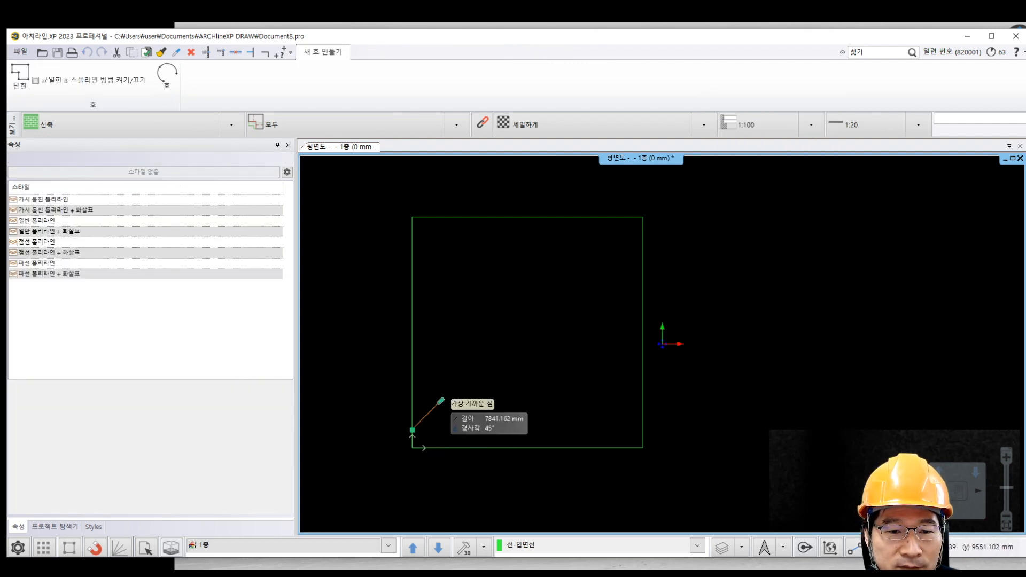
left_click(536, 410)
left_click(593, 407)
double_click(643, 408)
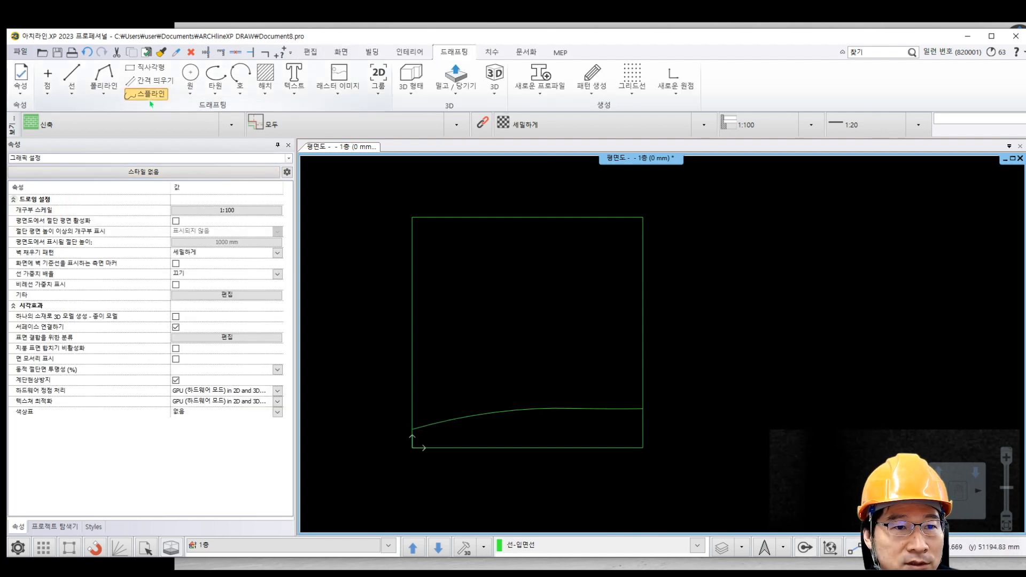
Draw a second contour spline above the arched one, dipping between its ends at y about 18,600 mm and 20,900 mm on the rectangle's sides.
left_click(149, 96)
left_click(412, 363)
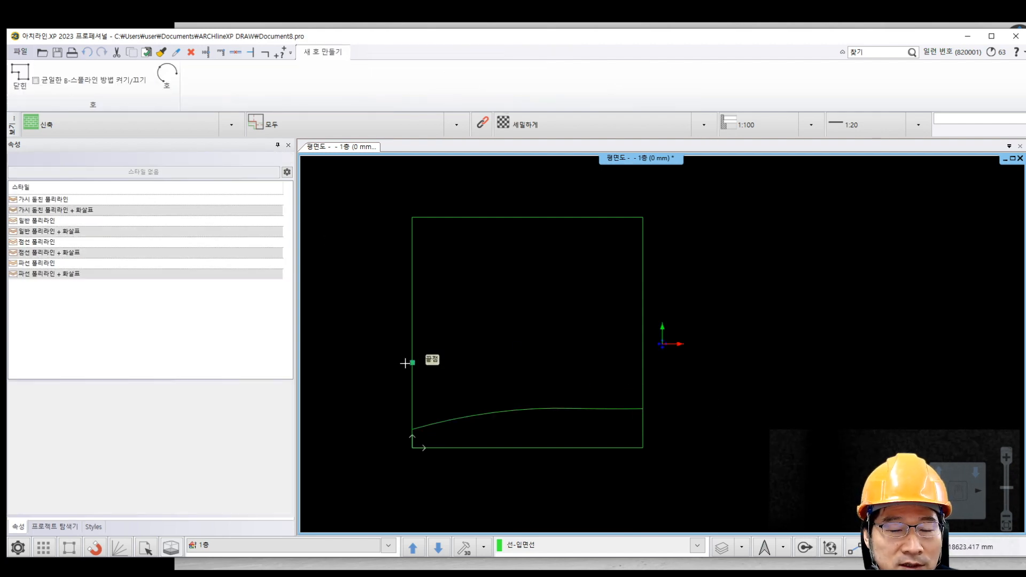
left_click(521, 382)
left_click(597, 381)
double_click(643, 352)
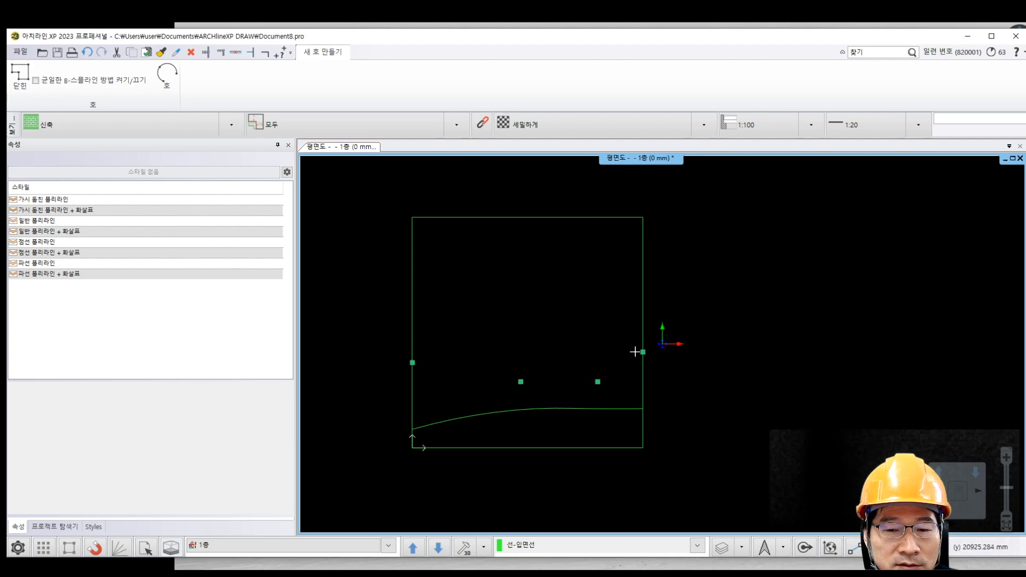
Draw a third, wavy contour spline across the rectangle, from y about 32,500 mm on its left side to about 30,100 mm on its right.
left_click(412, 298)
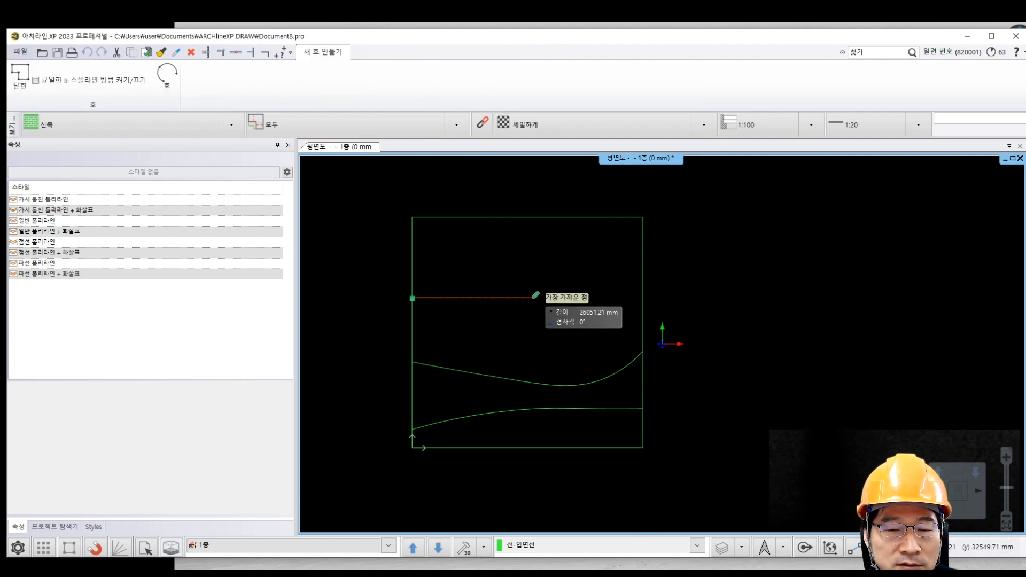
left_click(527, 333)
left_click(601, 310)
double_click(642, 309)
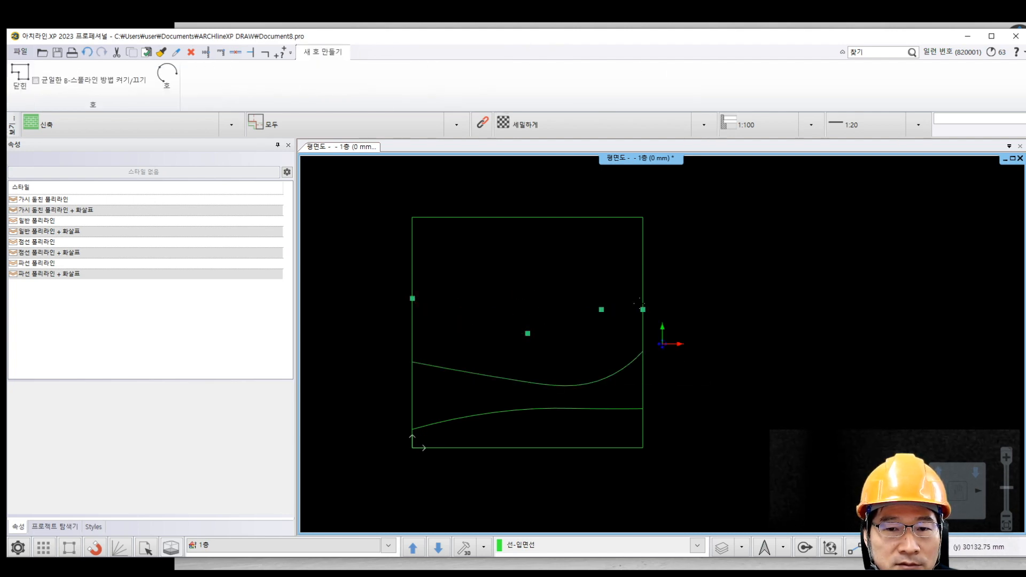
Draw a fourth contour spline starting flat at y about 41,300 mm on the rectangle's left side and rising towards its upper-right corner.
left_click(412, 257)
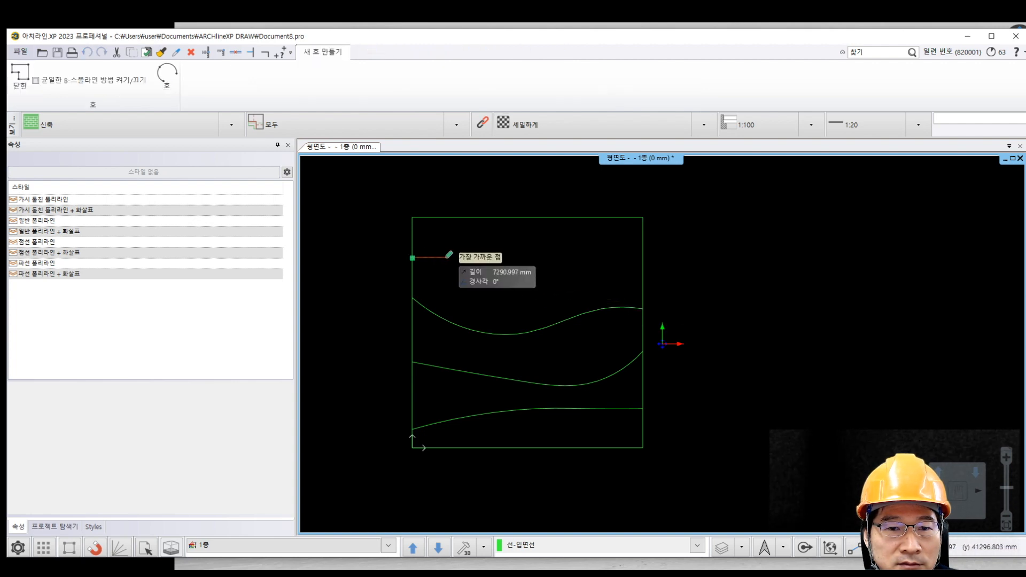
left_click(463, 257)
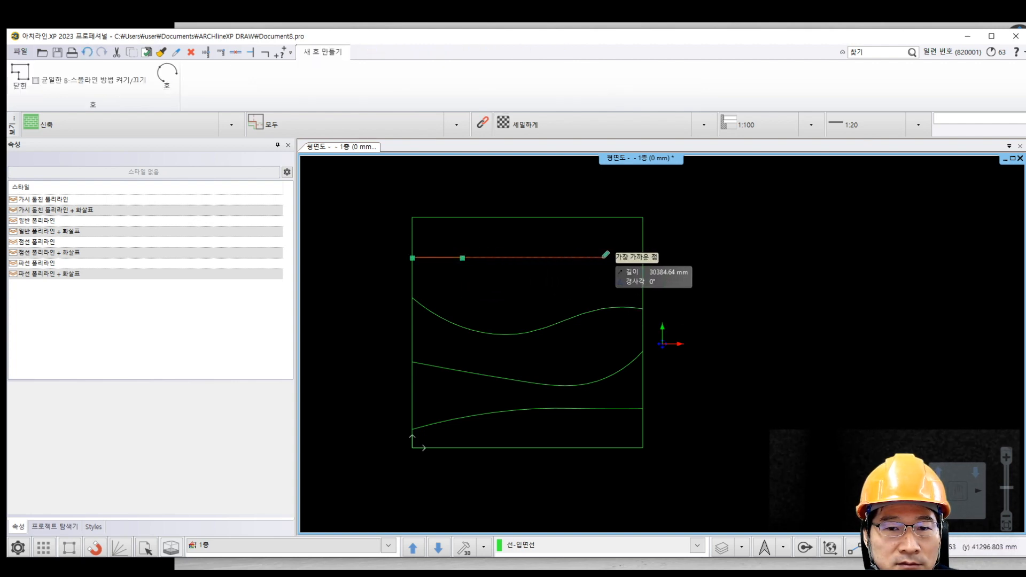
left_click(502, 297)
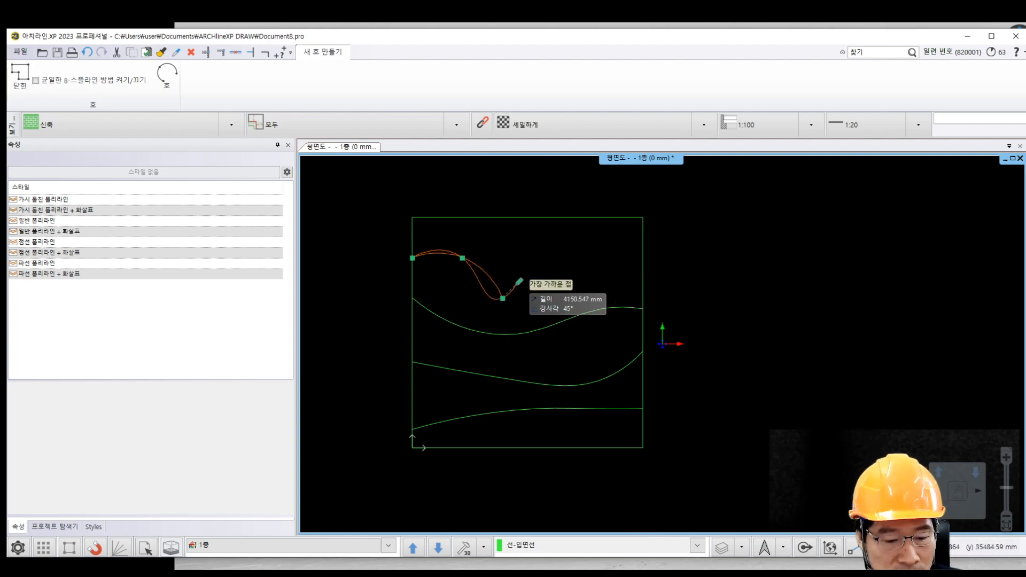
left_click(508, 257)
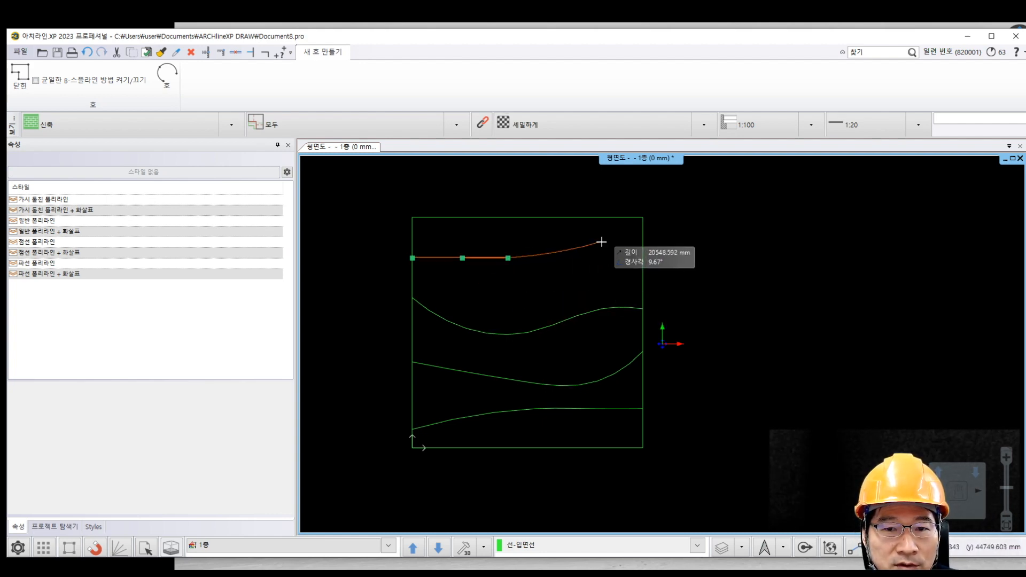
left_click(601, 242)
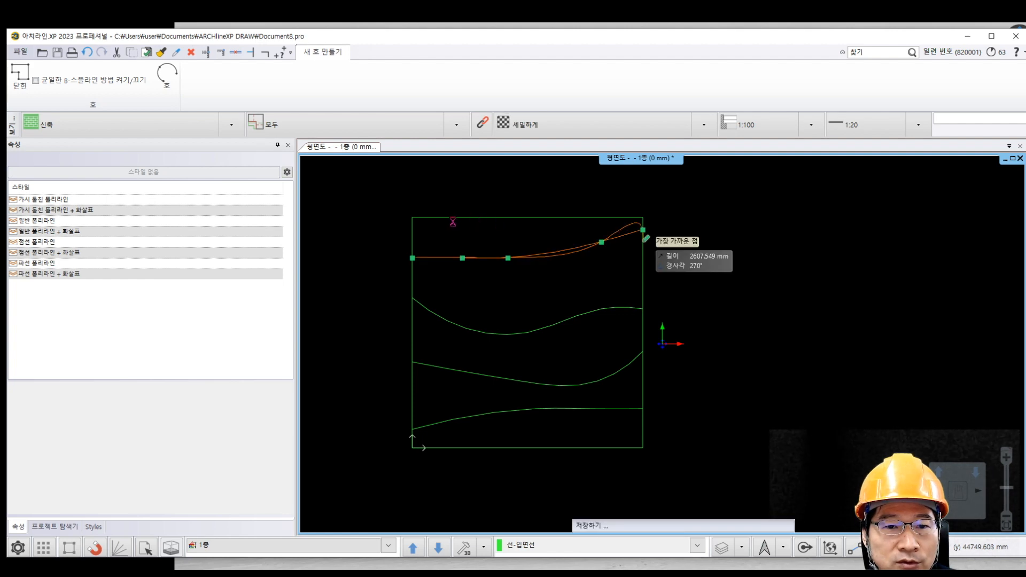
key("Return")
Draw a short diagonal spline across the rectangle's upper-left corner.
scroll(485, 259, "up", 1)
scroll(436, 252, "up", 3)
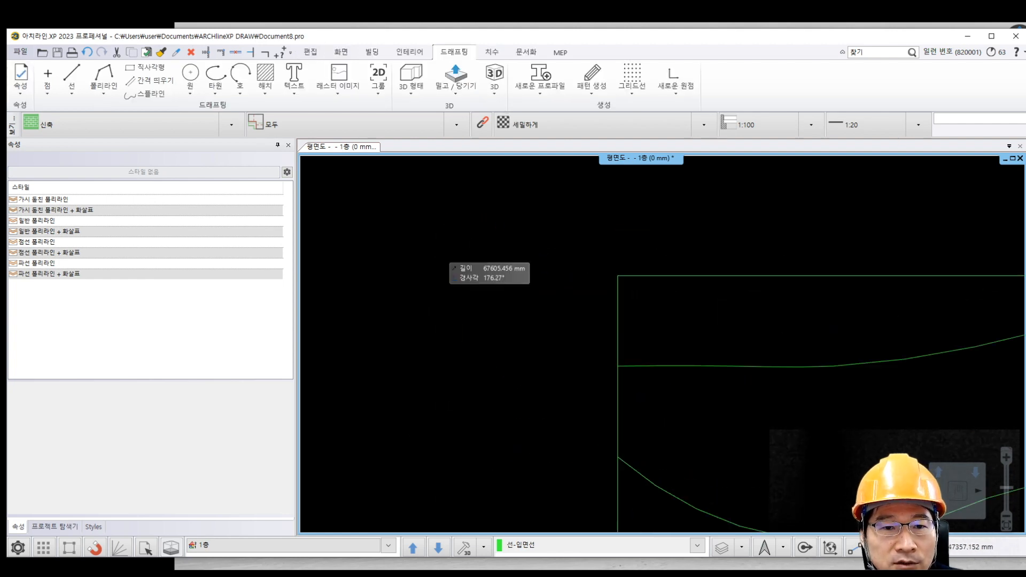
left_click(618, 304)
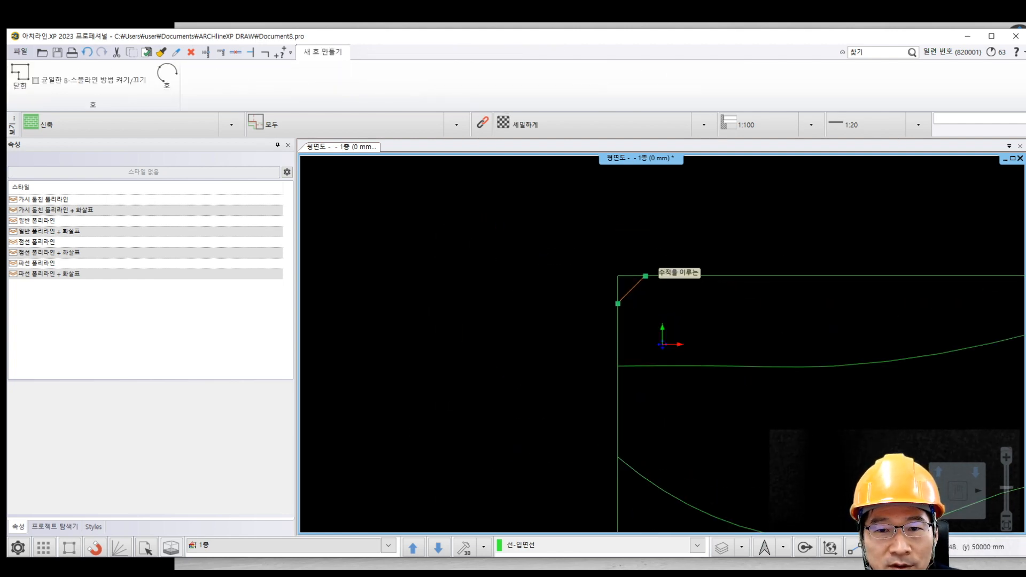
left_click(644, 276)
key("Return")
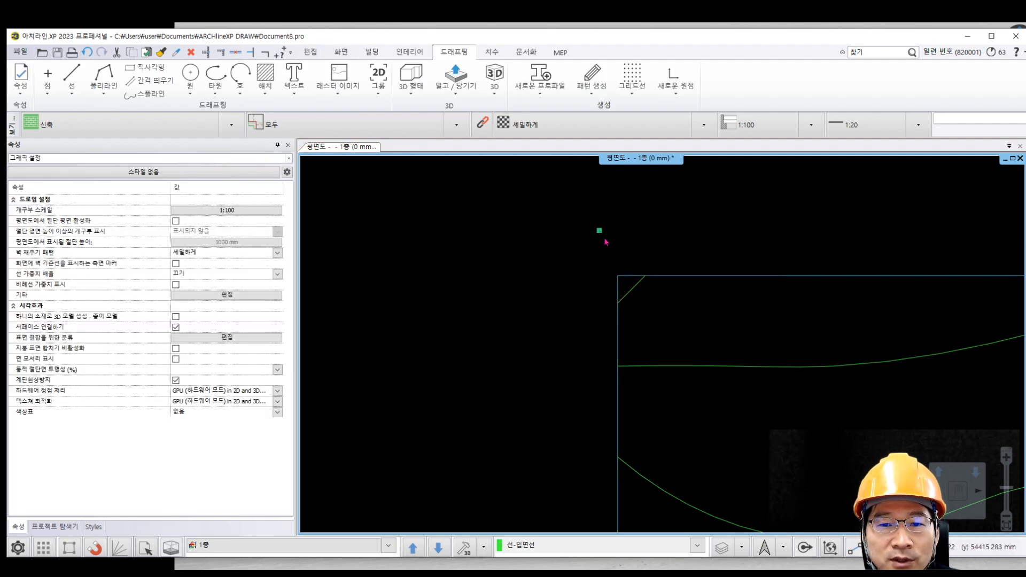
Delete the 50000 mm boundary rectangle, keeping only the contour splines.
scroll(641, 278, "down", 4)
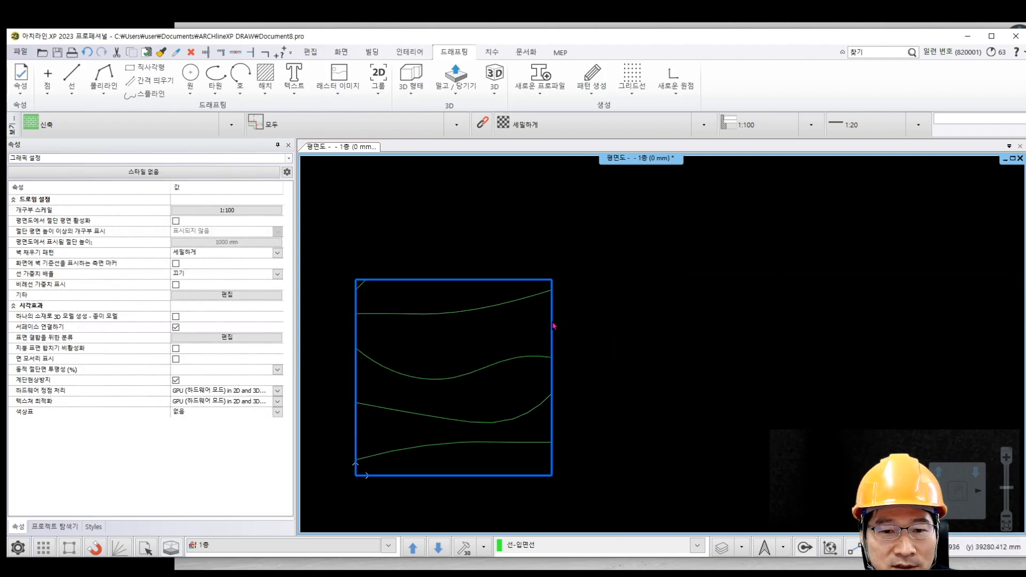
left_click(556, 335)
key("Delete")
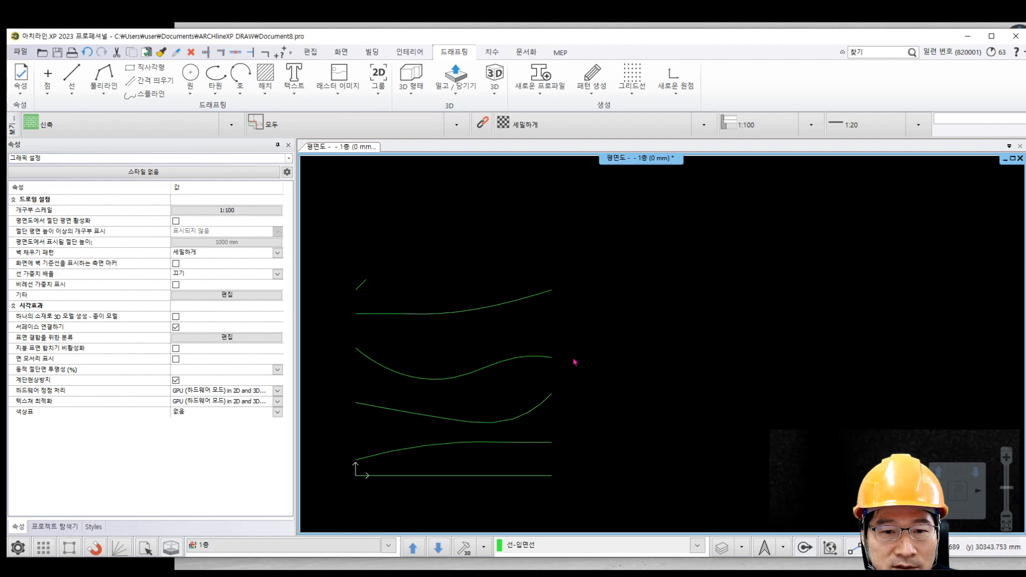
middle_click_drag(573, 359, 622, 335)
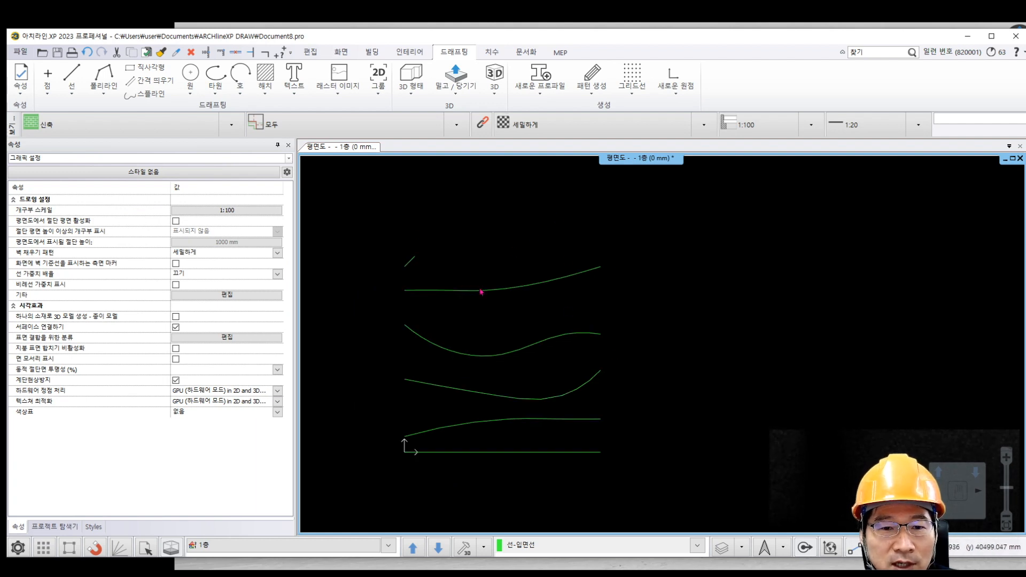
Look over the floor levels and their start heights in the level editor without changing them.
middle_click_drag(482, 379, 503, 381)
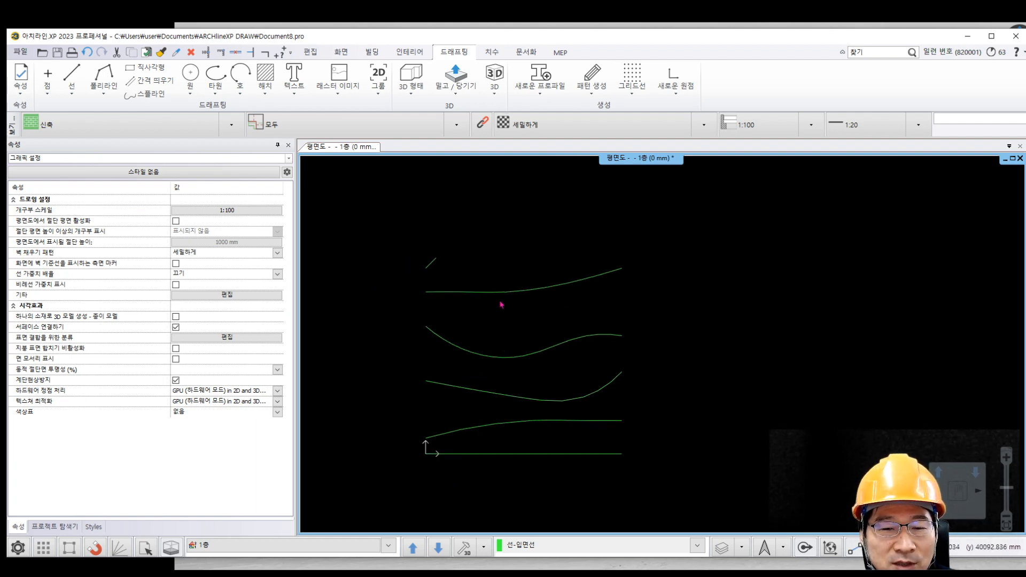
middle_click_drag(497, 302, 509, 285)
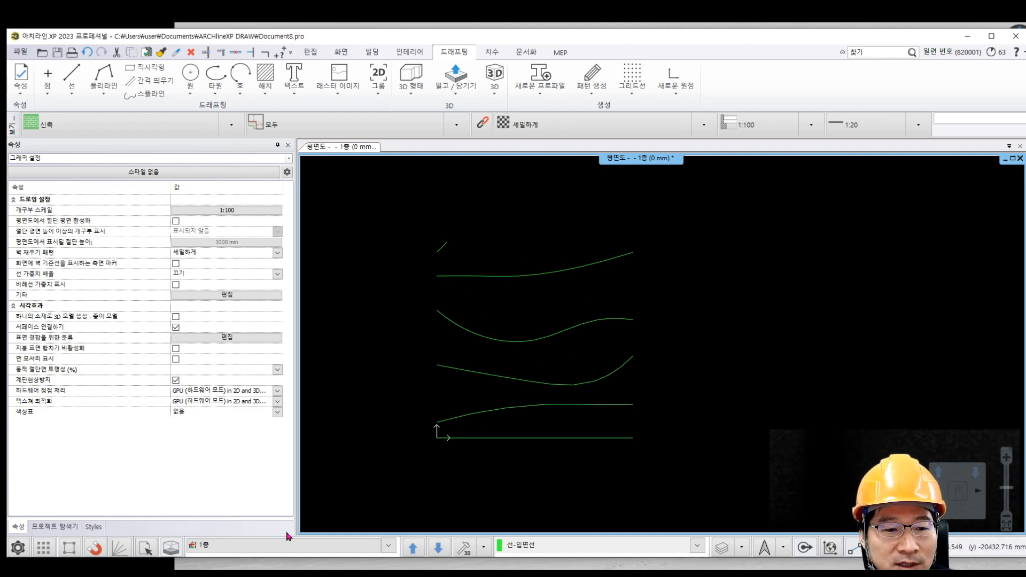
left_click(229, 551)
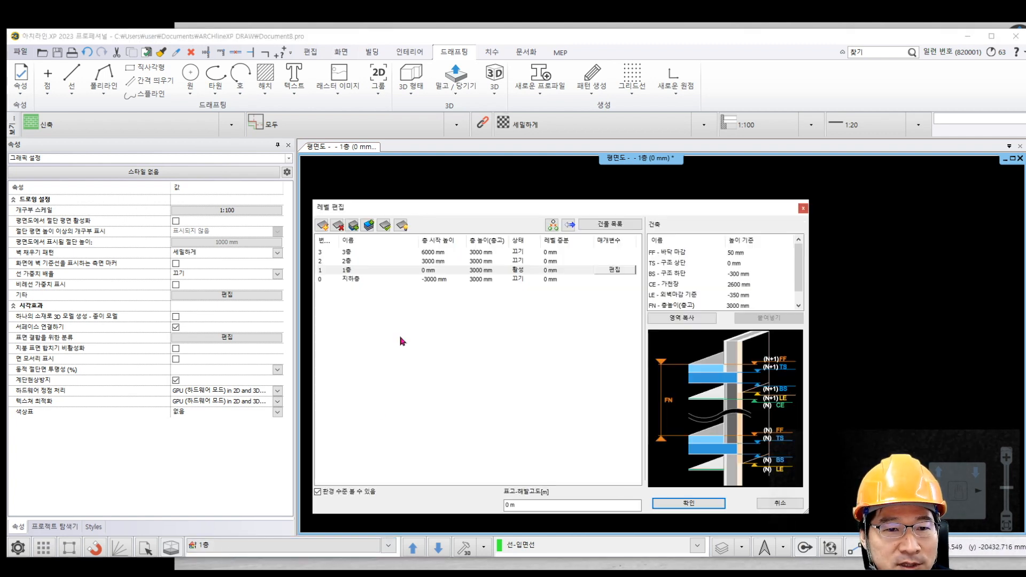
left_click(802, 209)
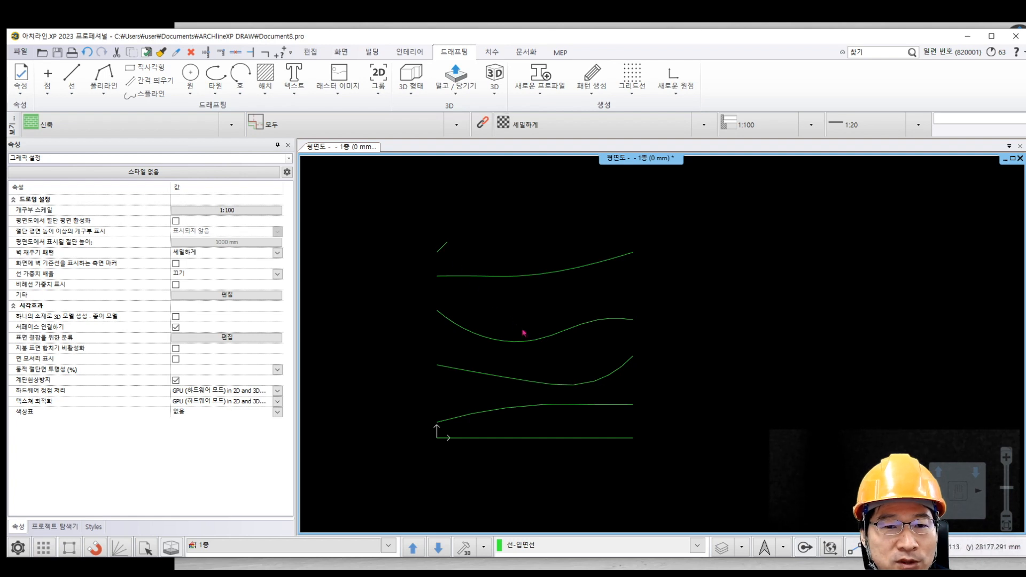
Start a terrain from contour lines and trace the straight base line from the origin to its far end, accepting its contour height.
left_click(369, 55)
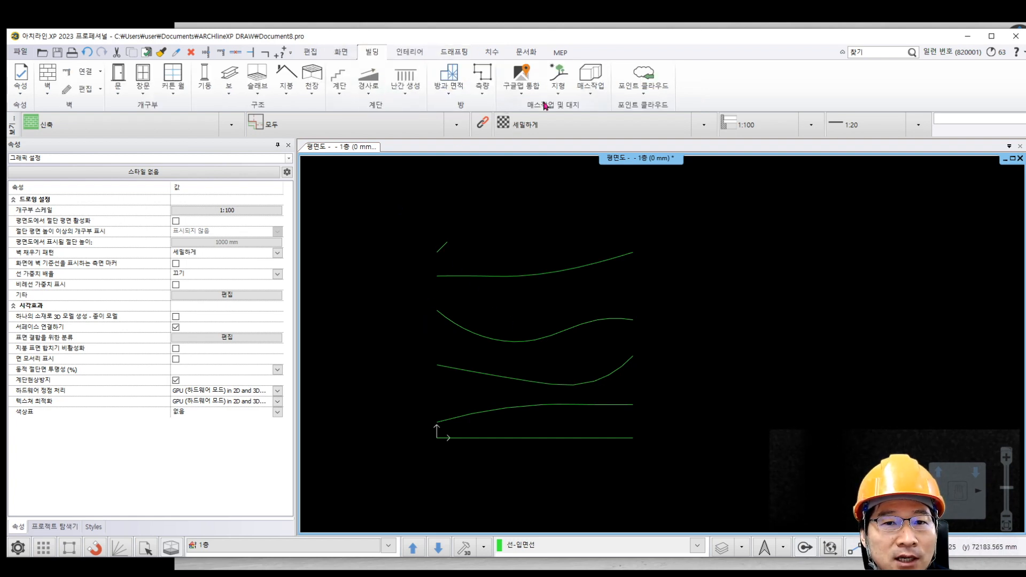
left_click(558, 83)
mouse_move(578, 131)
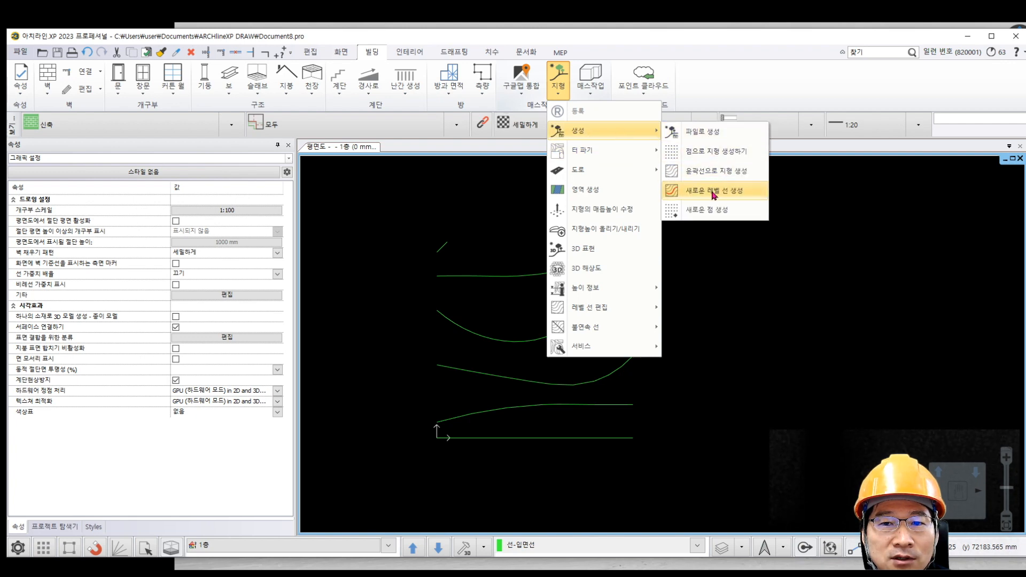
left_click(719, 176)
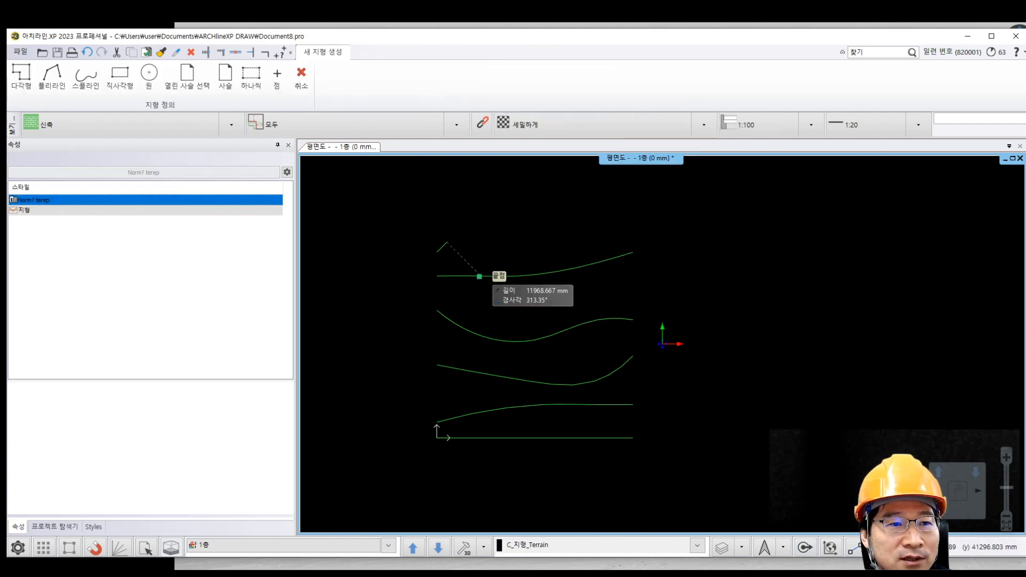
scroll(485, 437, "up", 3)
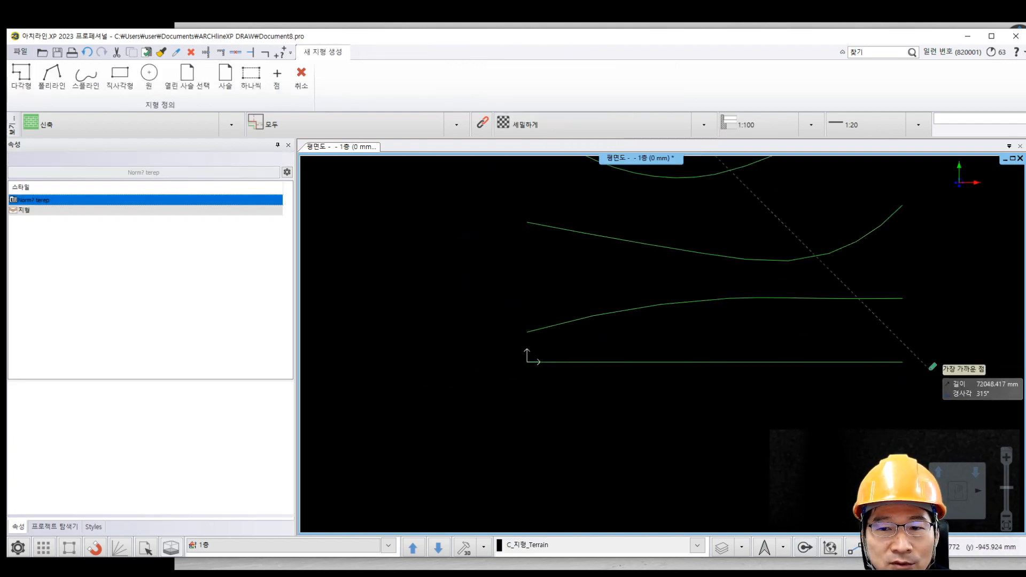
left_click(83, 85)
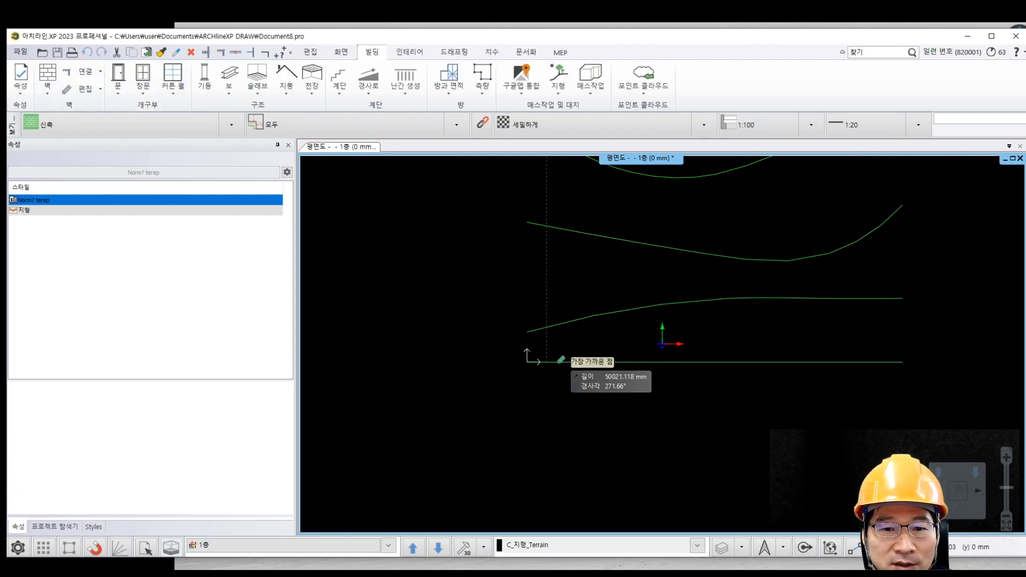
left_click(527, 362)
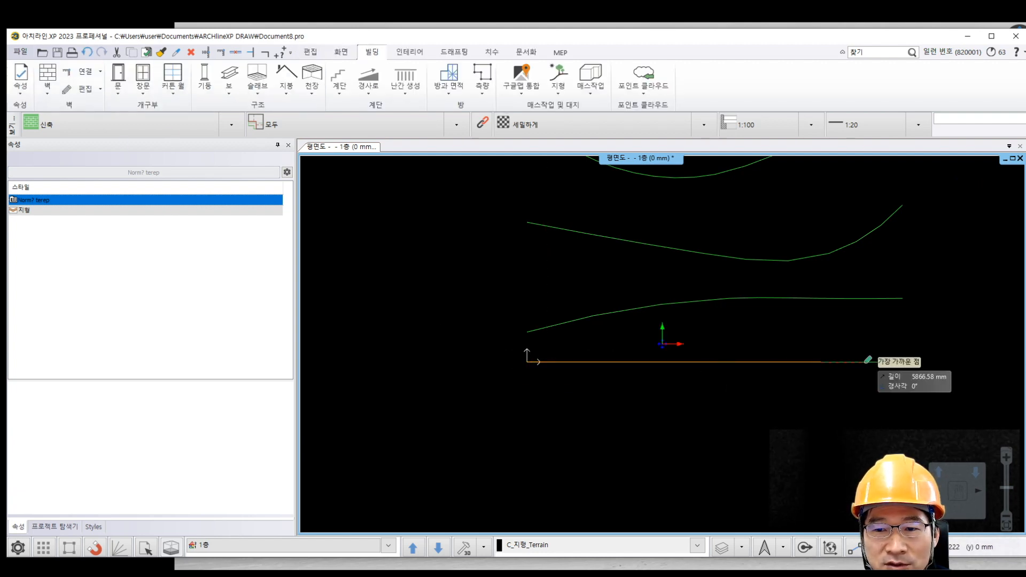
left_click(902, 362)
key("Return")
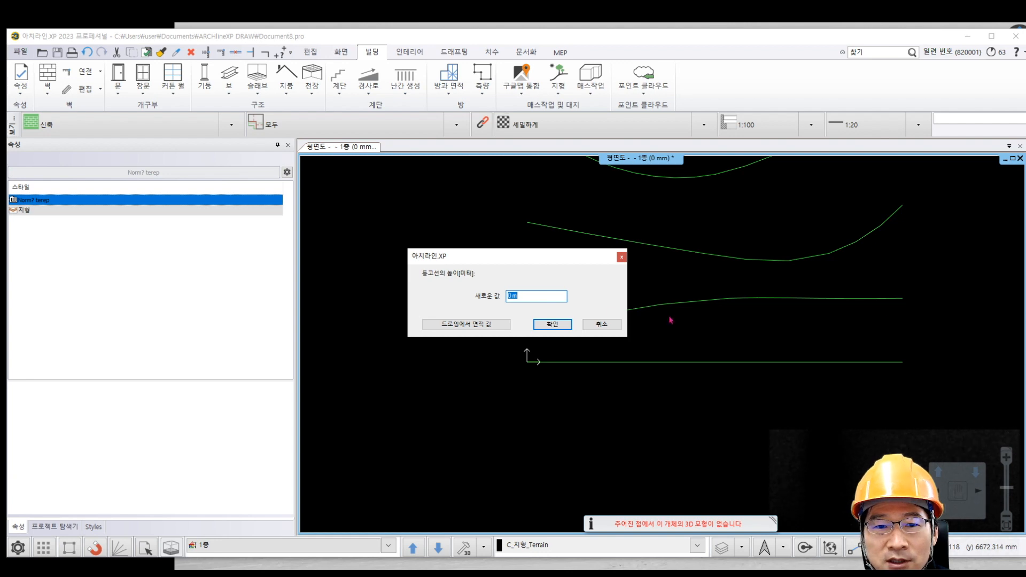
left_click(552, 324)
Trace the lowest curved contour above the base line as a terrain spline, from its left end to its right end.
left_click(526, 331)
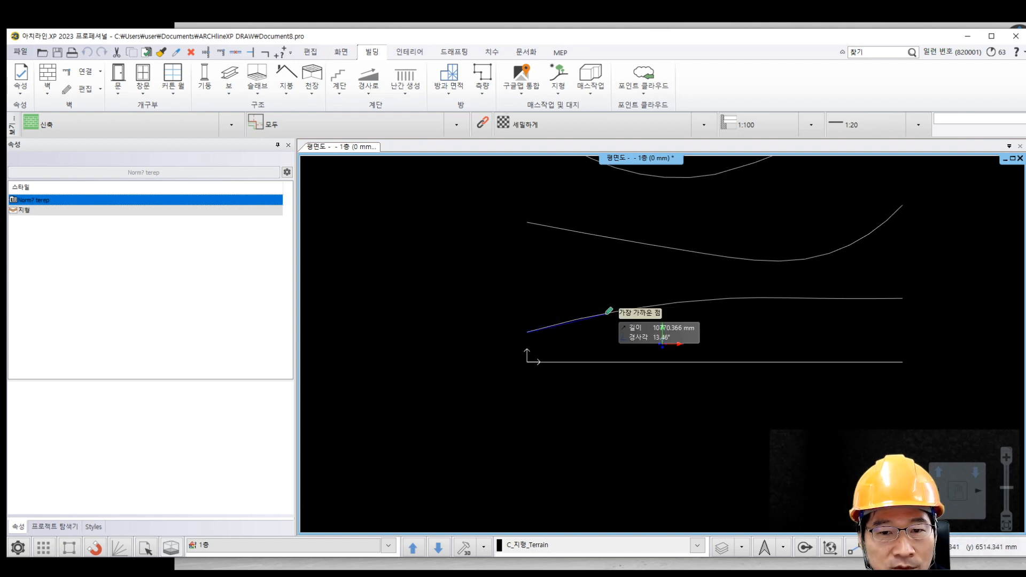
left_click(606, 314)
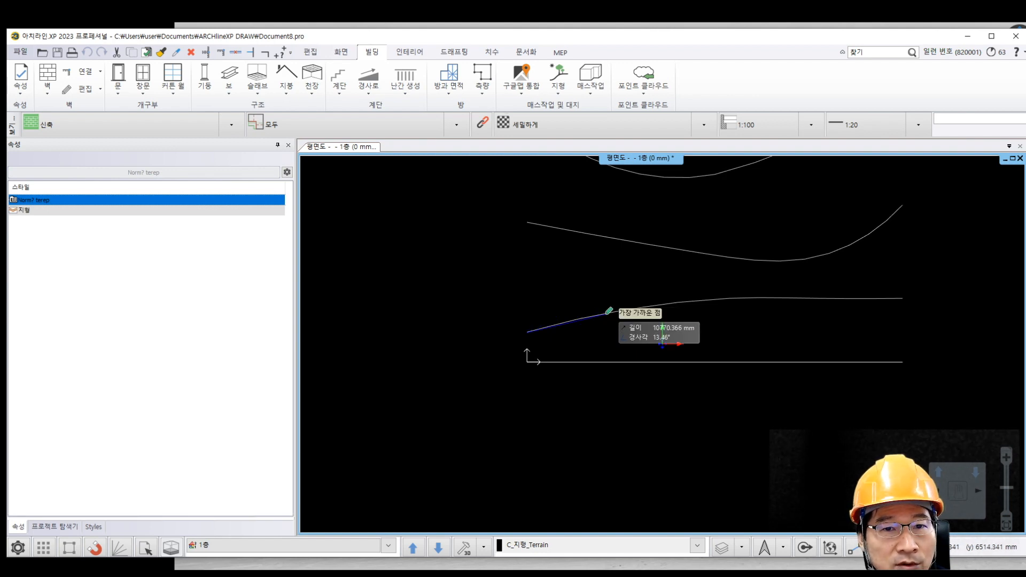
left_click(555, 89)
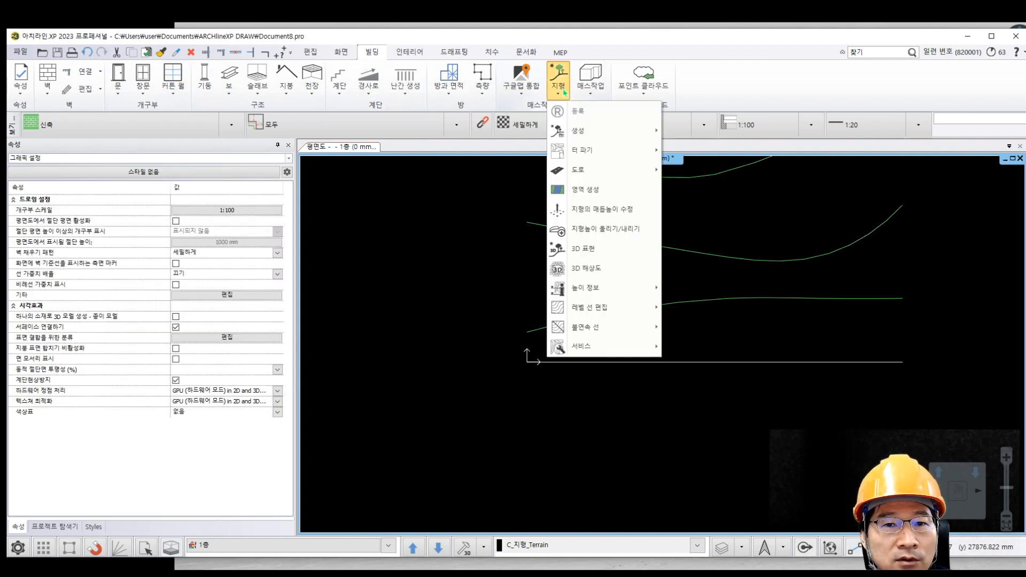
mouse_move(591, 160)
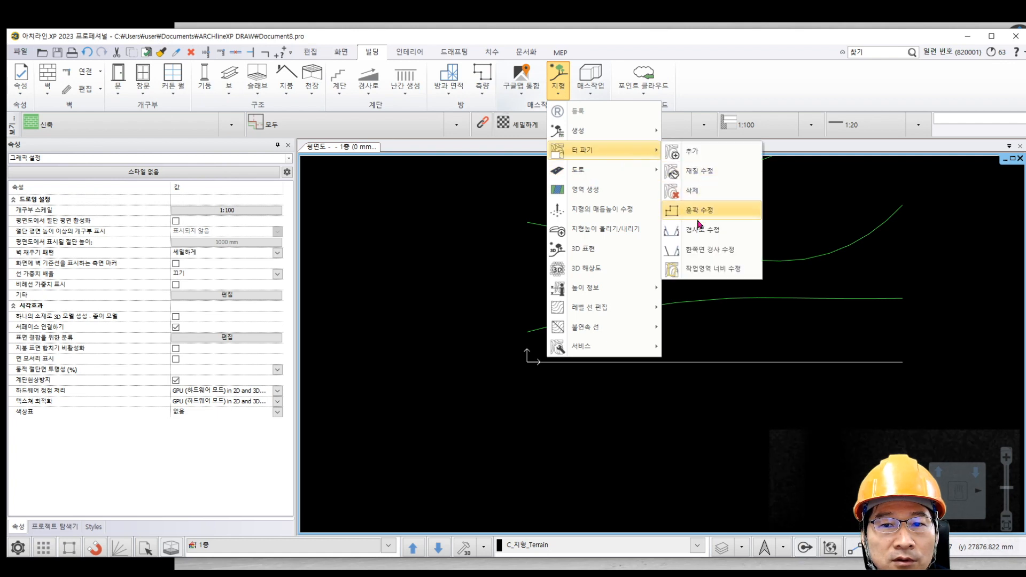
mouse_move(618, 134)
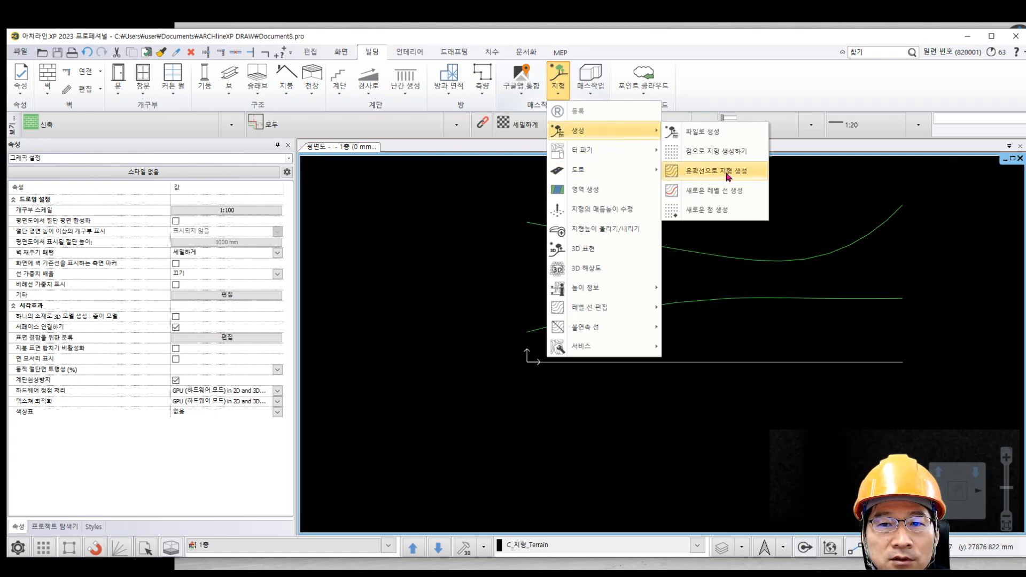
left_click(728, 176)
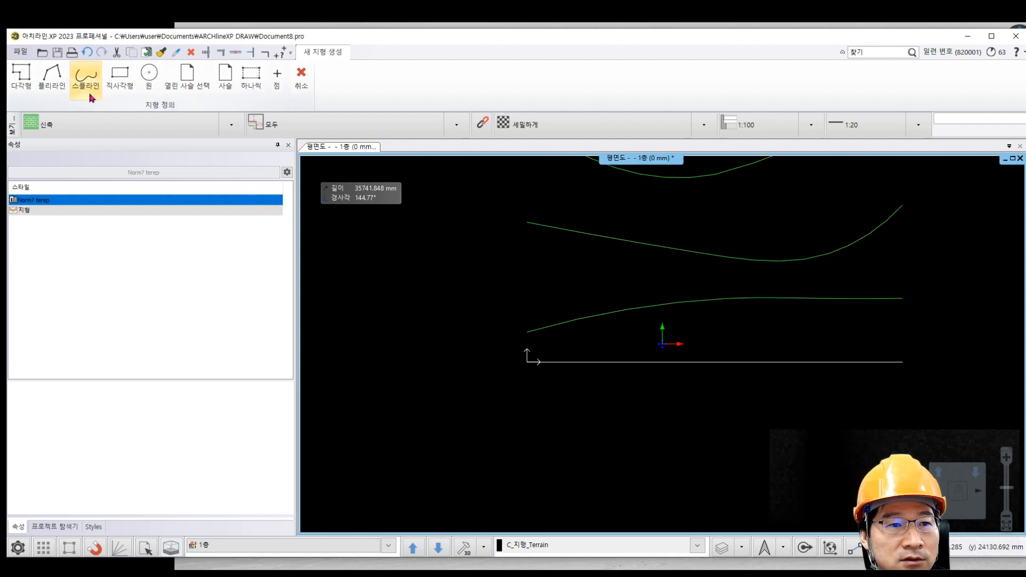
left_click(91, 98)
left_click(526, 332)
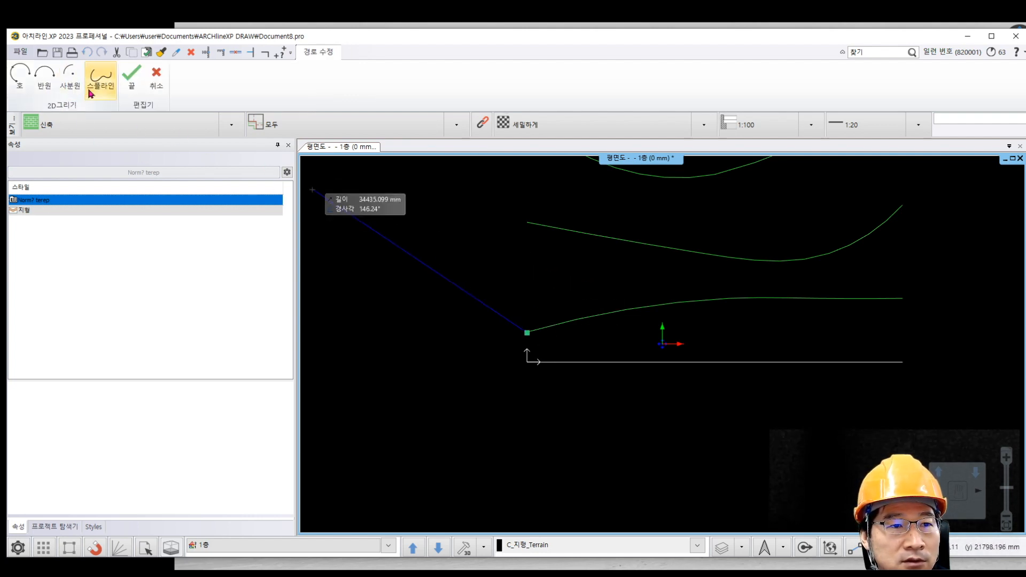
left_click(91, 95)
left_click(584, 319)
left_click(648, 307)
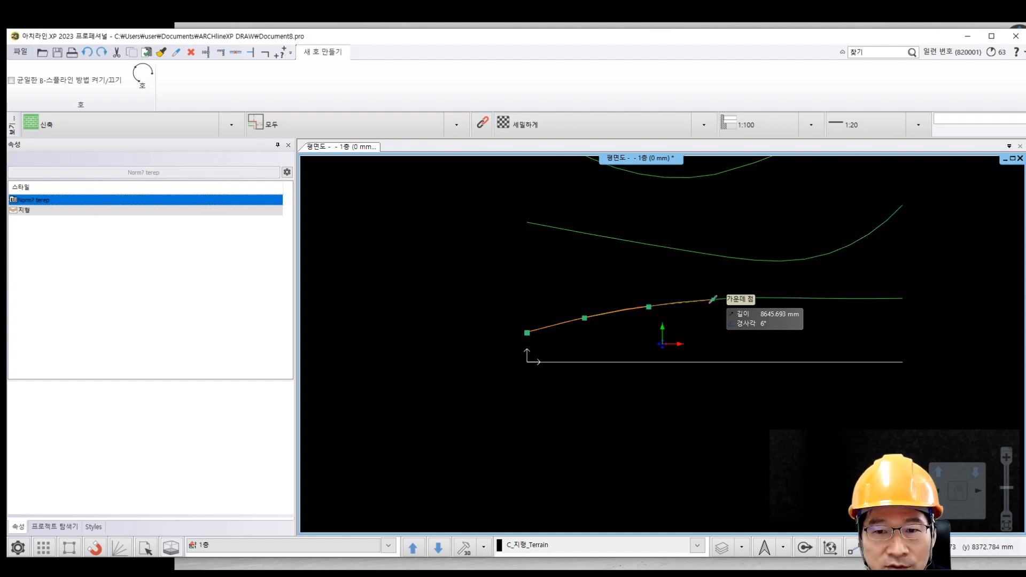
left_click(713, 300)
left_click(764, 298)
left_click(818, 299)
double_click(903, 298)
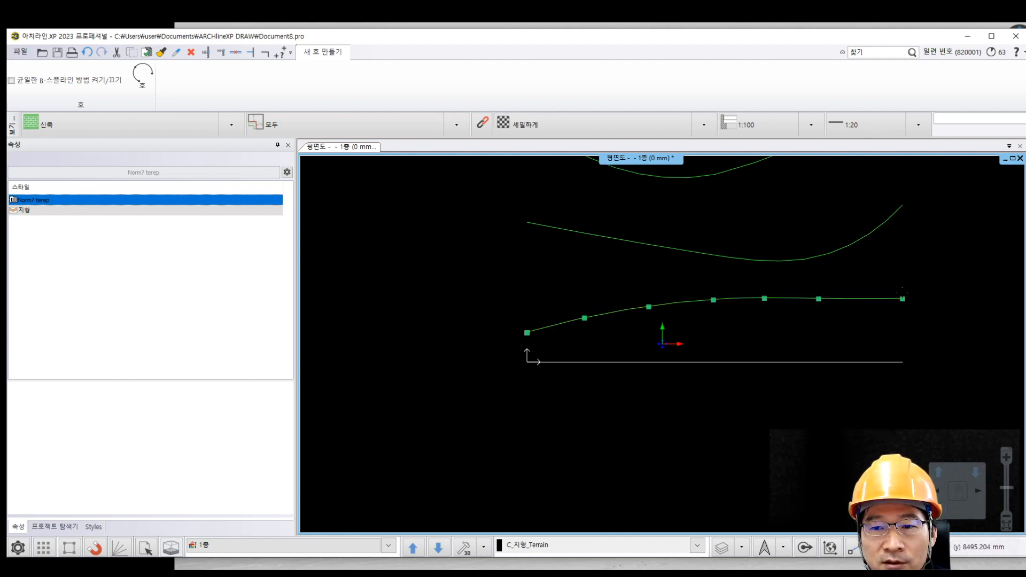
Finish the terrain contour just above the base line and give it a height of 51 m.
key("Return")
key("Return")
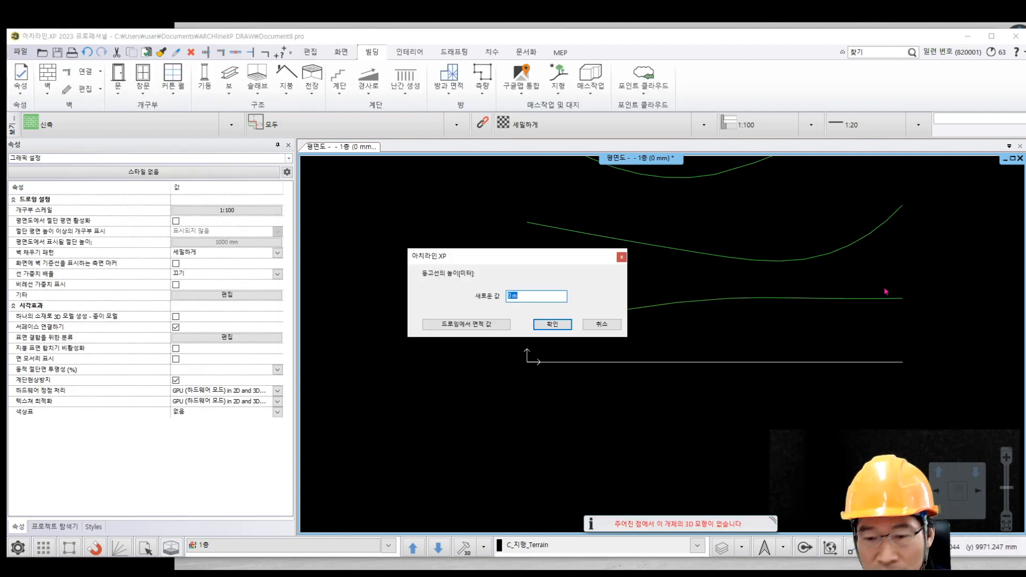
type("51")
left_click(553, 324)
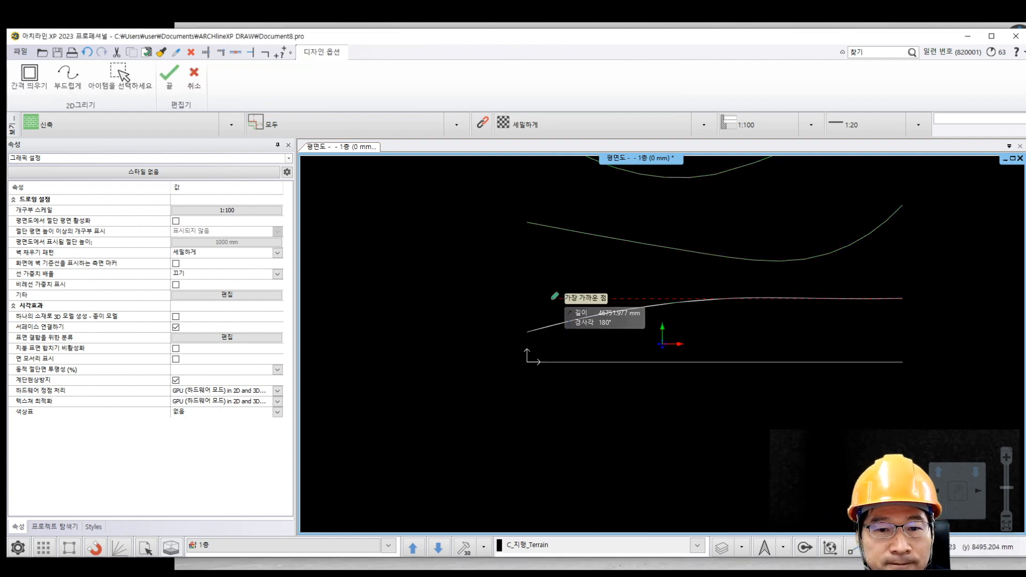
Trace the second curved contour, which dips and then rises to the right, as a terrain spline along its full length.
left_click(526, 223)
left_click(101, 80)
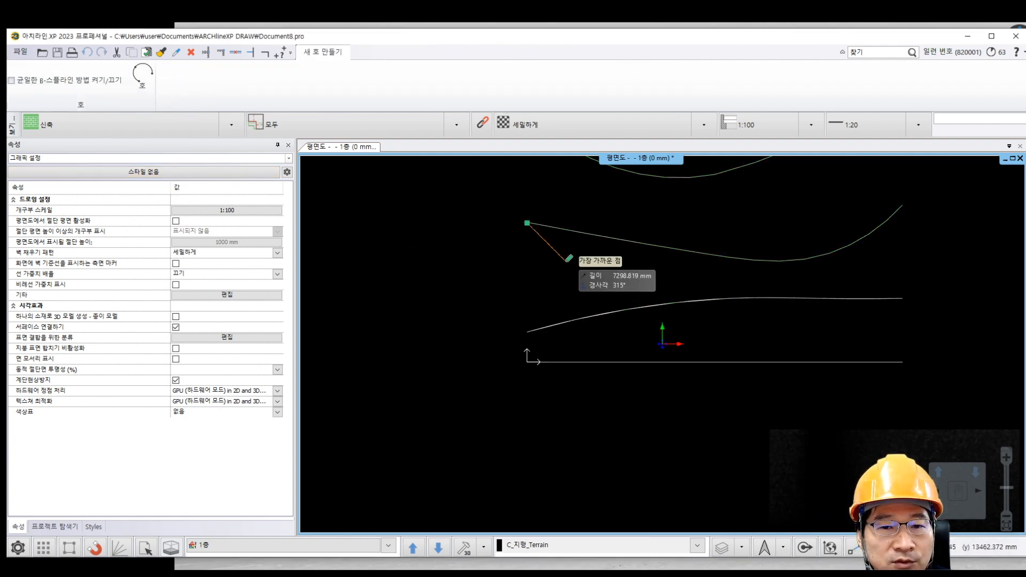
left_click(571, 231)
left_click(612, 238)
left_click(680, 250)
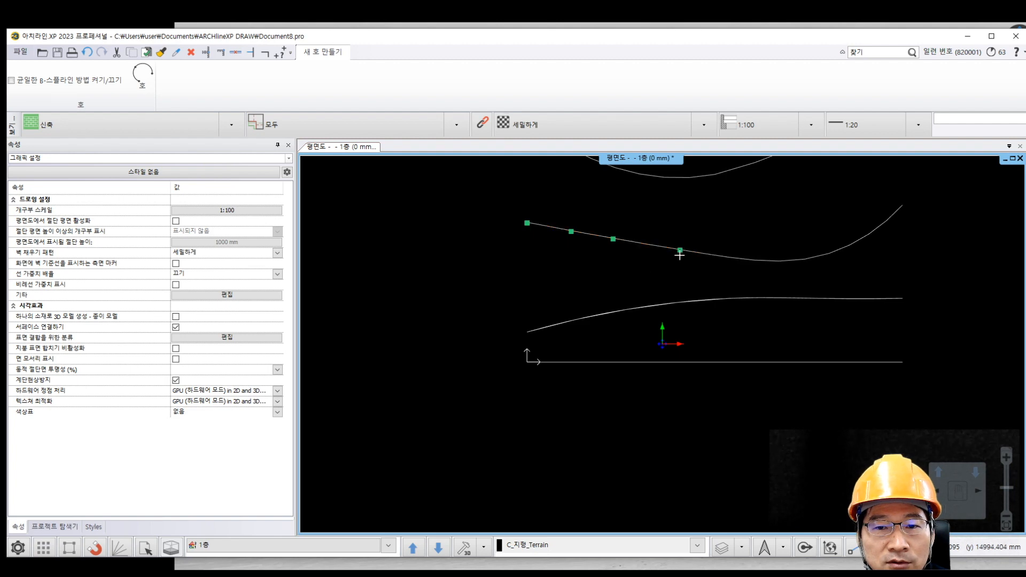
left_click(722, 257)
left_click(765, 262)
left_click(795, 261)
left_click(829, 255)
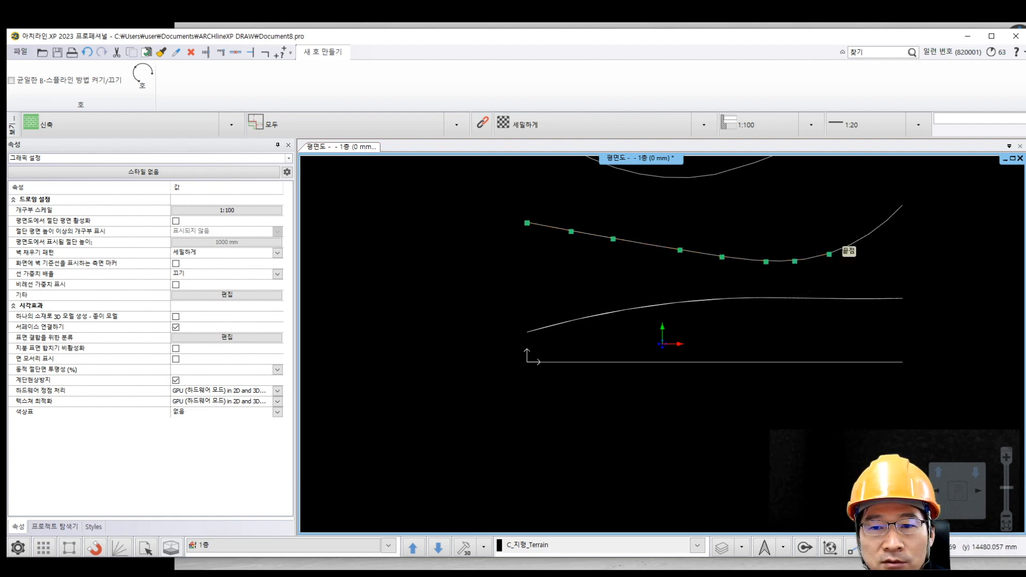
left_click(853, 243)
left_click(879, 227)
left_click(901, 206)
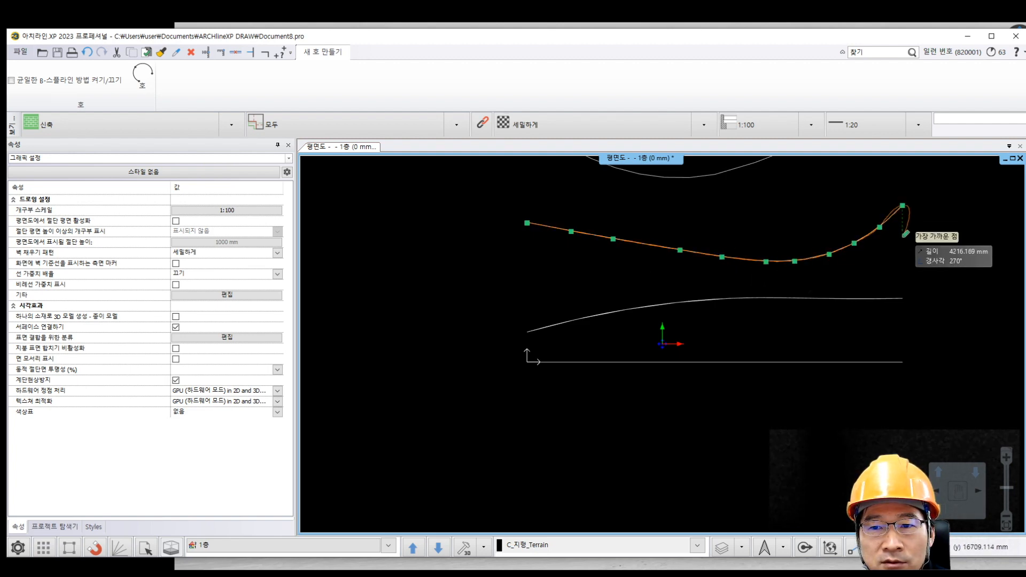
Finish the second curved terrain contour and give it a height of 52 m.
key("Return")
key("Return")
type("52")
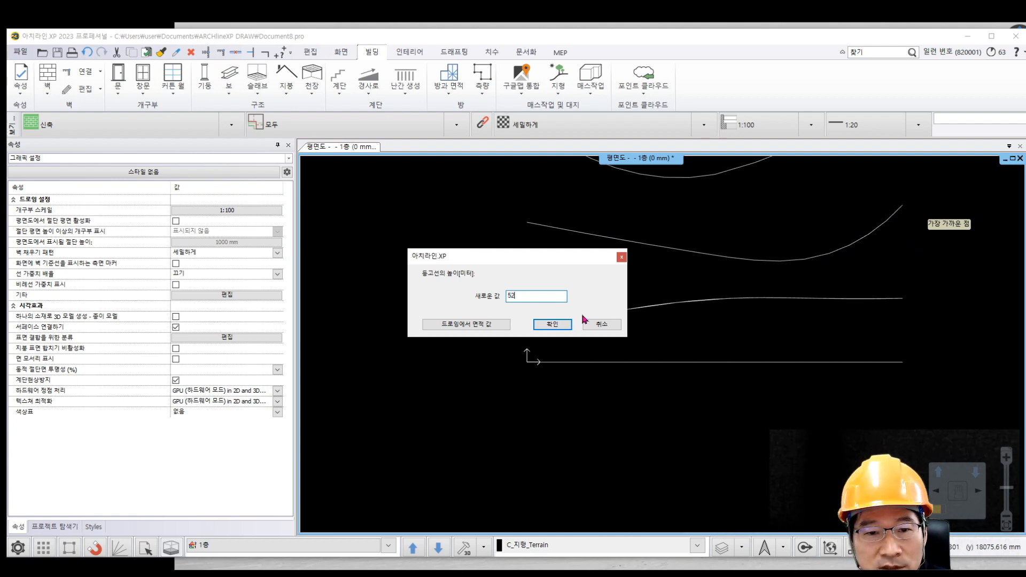
left_click(553, 327)
Trace the third, wavy contour as a terrain spline from its left end to its right end.
middle_click_drag(596, 265, 456, 406)
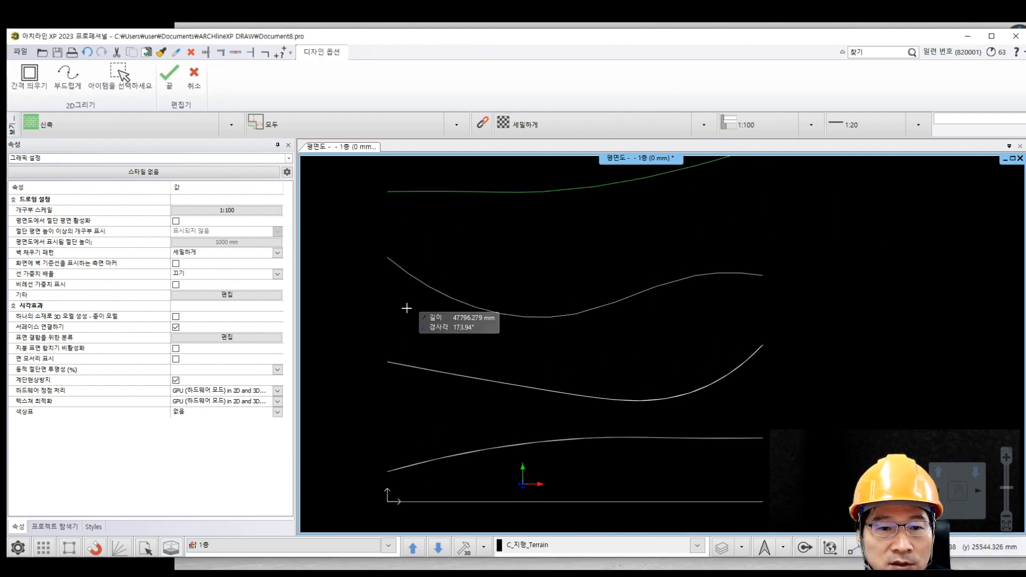
left_click(388, 257)
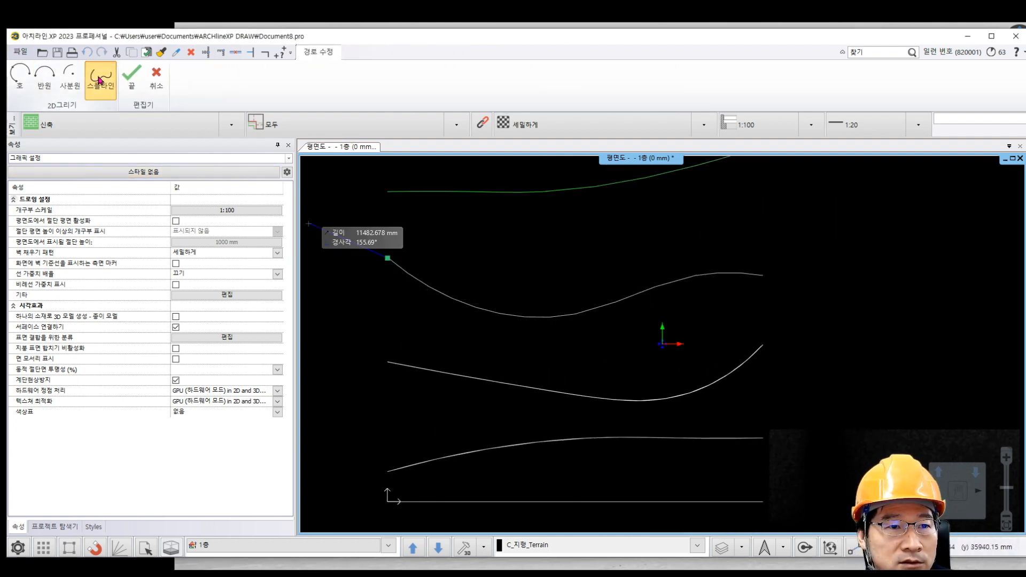
left_click(412, 276)
left_click(452, 299)
left_click(502, 315)
left_click(547, 317)
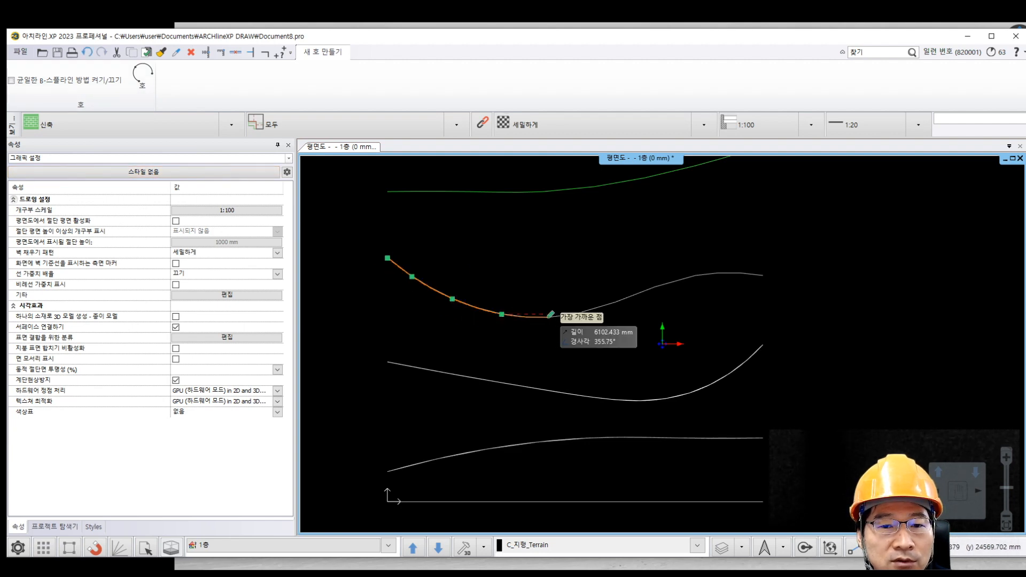
left_click(575, 315)
left_click(627, 298)
left_click(659, 286)
left_click(695, 277)
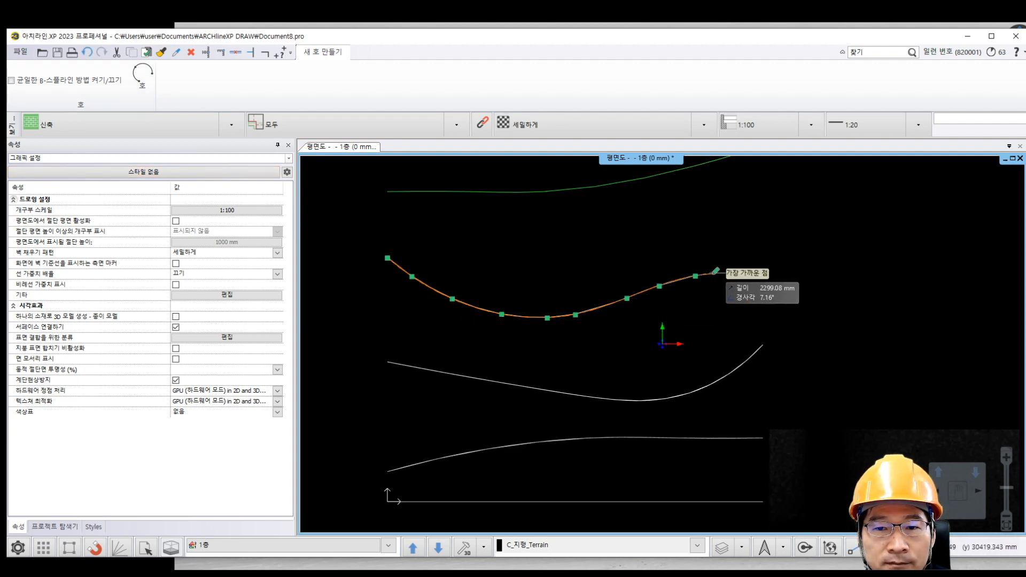
left_click(712, 274)
left_click(763, 276)
Finish the wavy terrain contour and give it a height of 53 m.
key("Return")
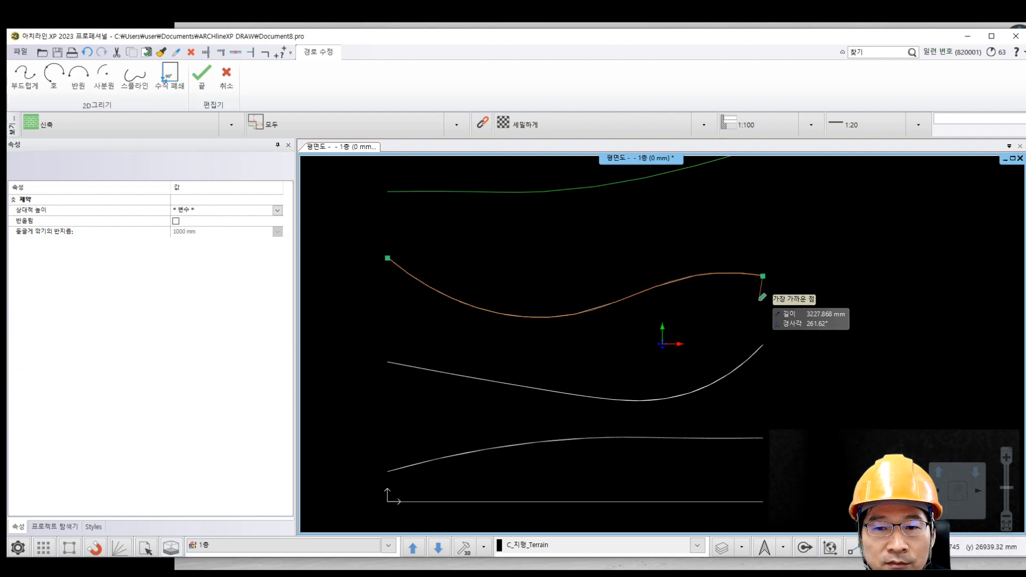
key("Return")
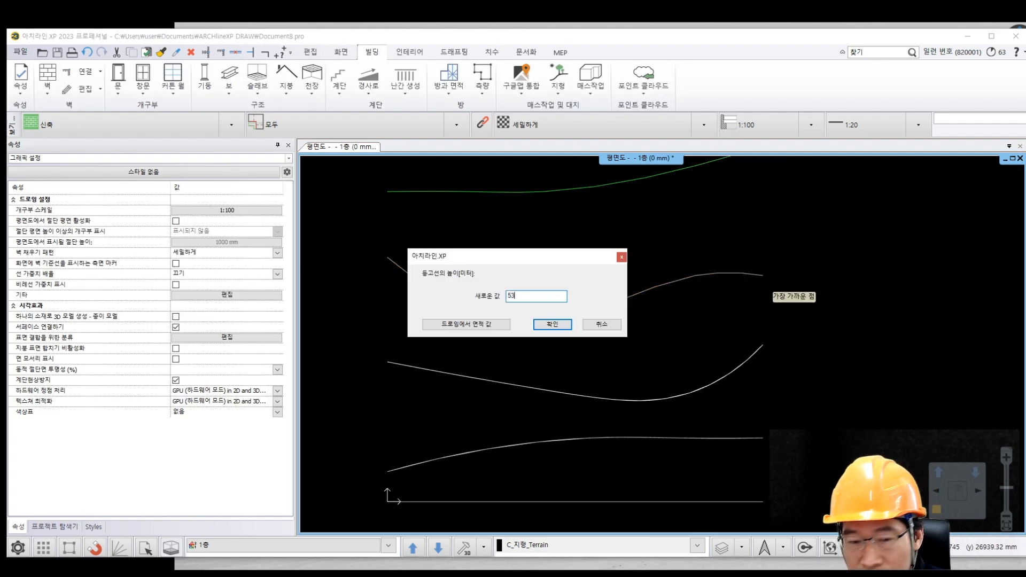
type("53")
left_click(560, 331)
Trace the fourth contour, which starts flat and gently rises, as a terrain spline from its left end to its right end.
middle_click_drag(443, 257, 438, 334)
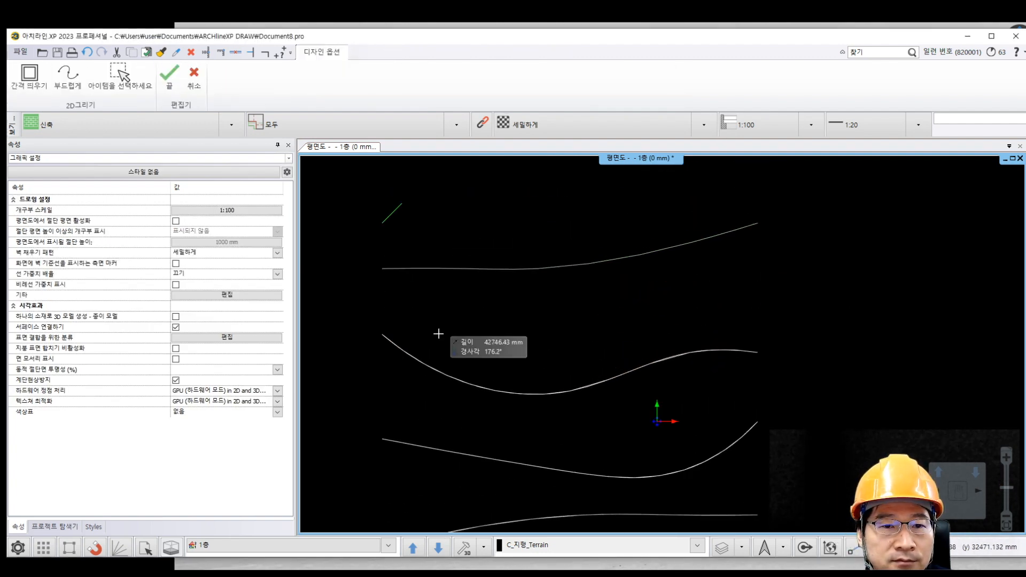
left_click(75, 81)
left_click(382, 269)
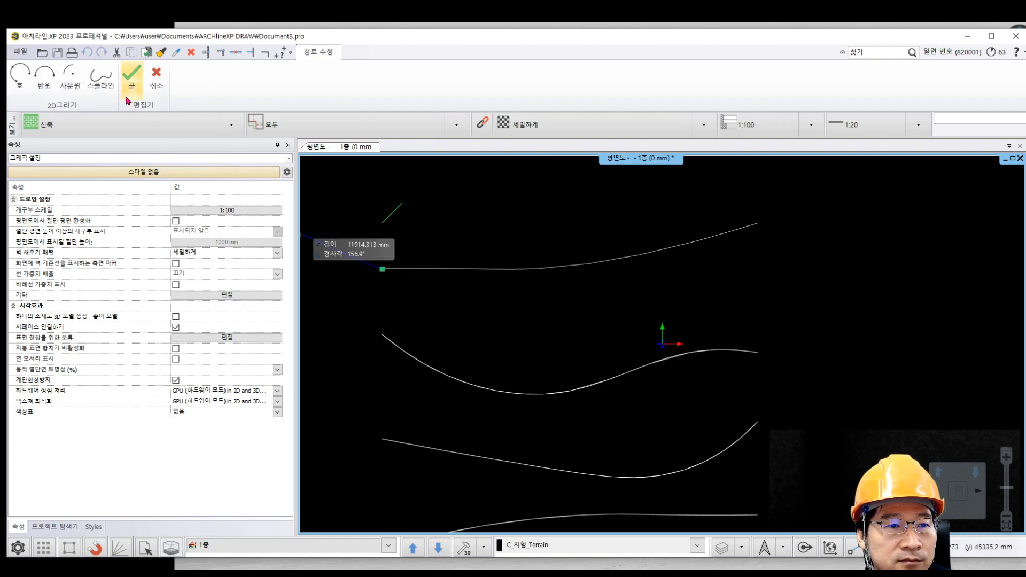
left_click(100, 80)
left_click(426, 269)
left_click(538, 269)
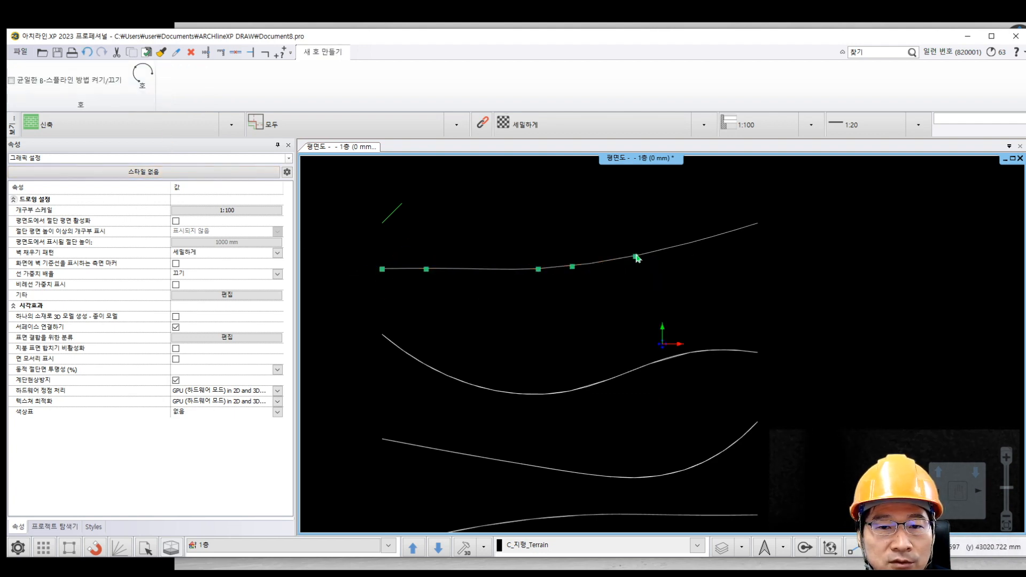
left_click(689, 243)
left_click(757, 224)
Finish the fourth terrain contour and give it a height of 54 m.
key("Return")
key("Return")
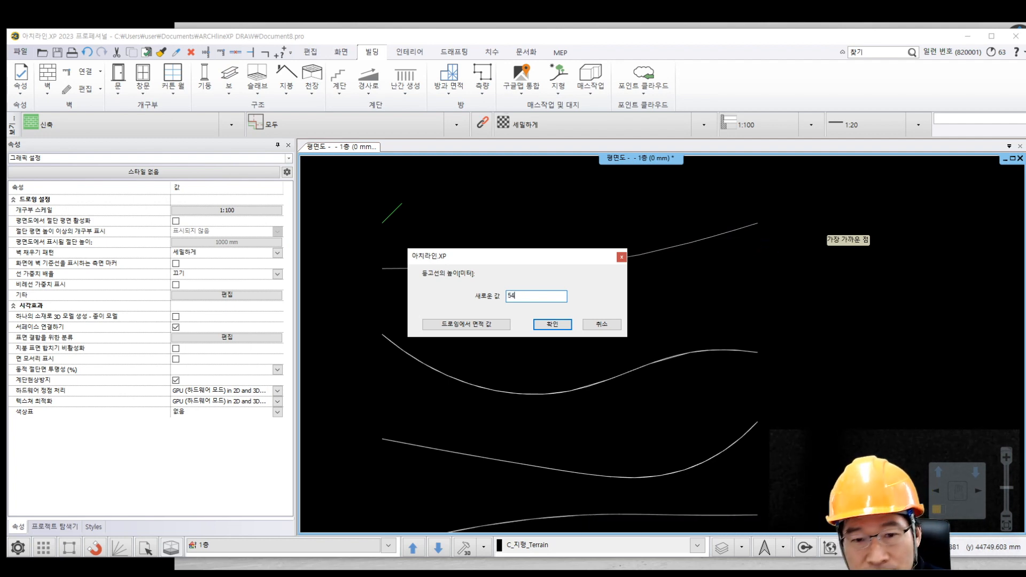
left_click(556, 328)
Trace the short diagonal corner line as the last terrain contour at a height of 55 m and complete the terrain.
scroll(490, 263, "up", 3)
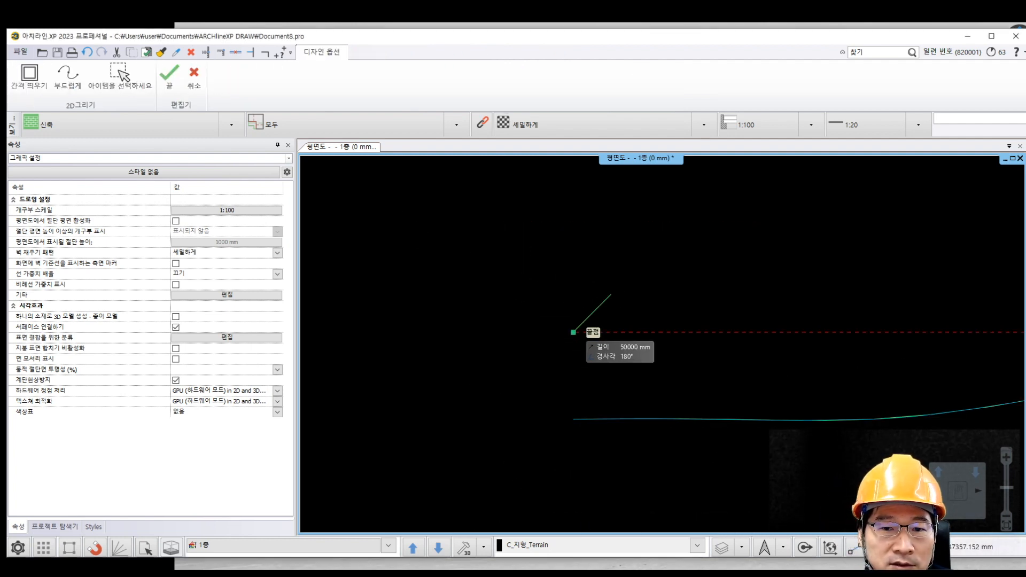
left_click(573, 333)
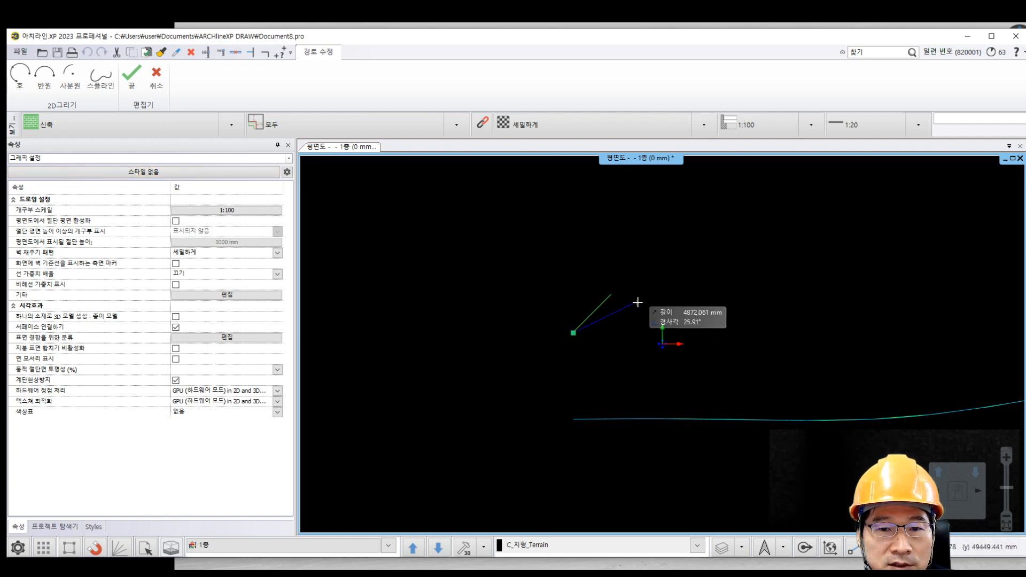
left_click(610, 294)
key("Return")
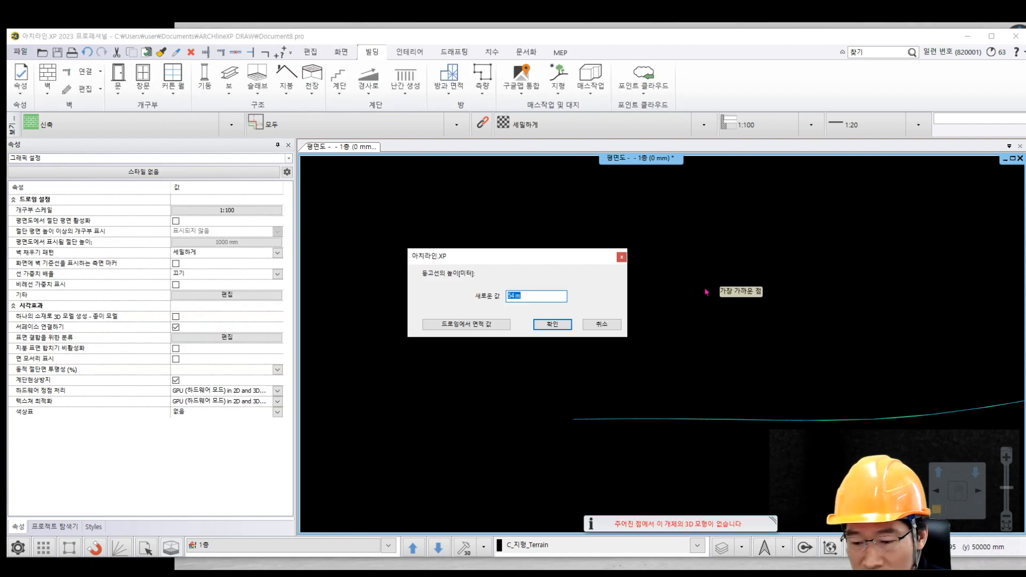
type("55")
left_click(553, 328)
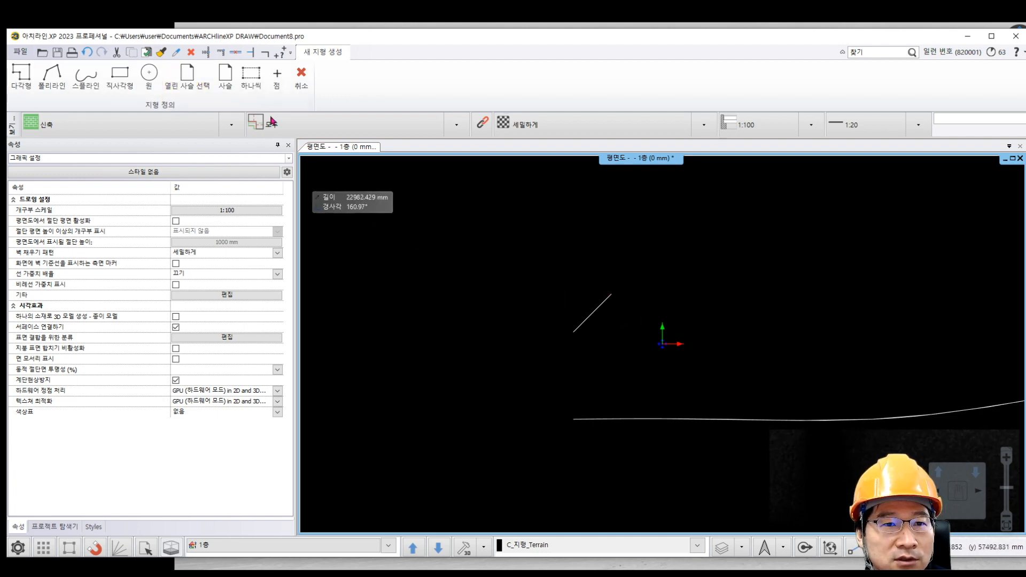
key("Return")
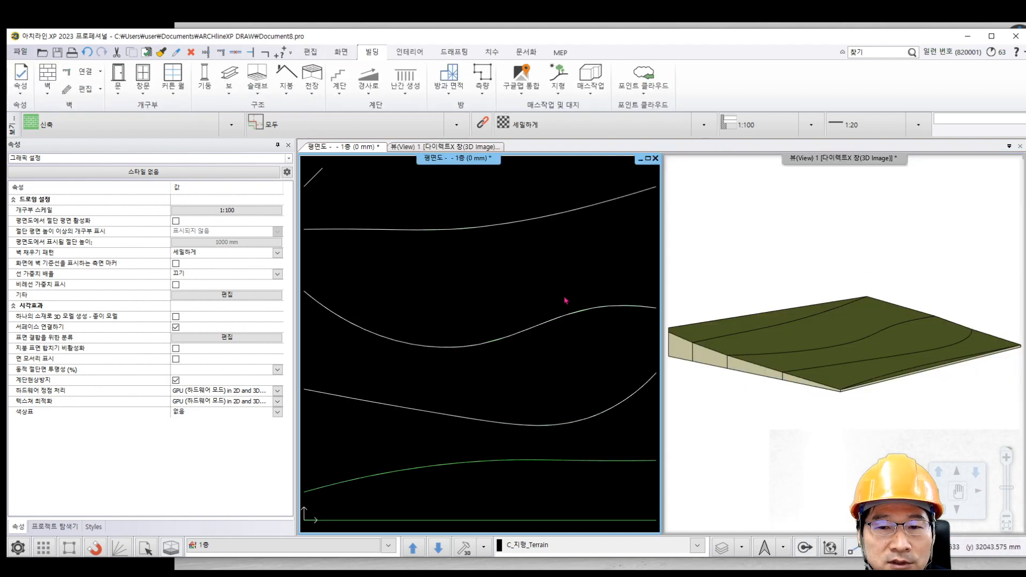
Set up a perspective camera for the 3D view, raising it to about 70455 mm and aiming its target at the terrain.
left_click(886, 248)
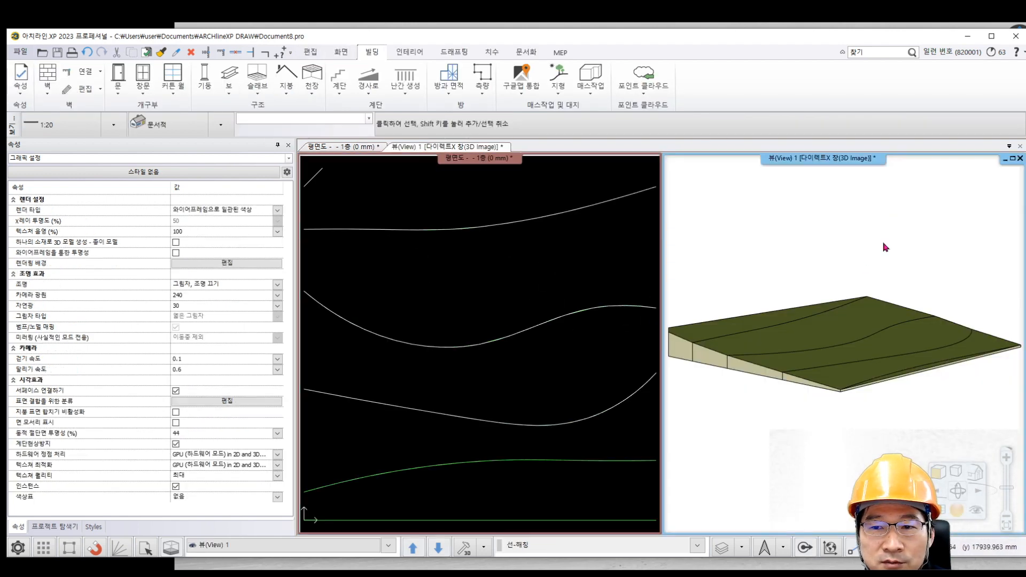
left_click(983, 514)
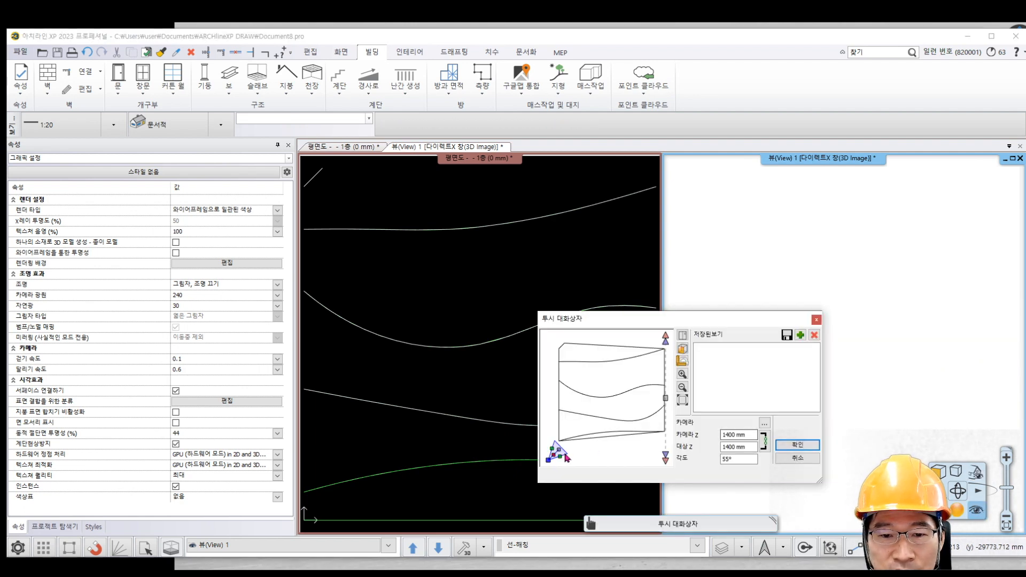
left_click_drag(548, 464, 536, 485)
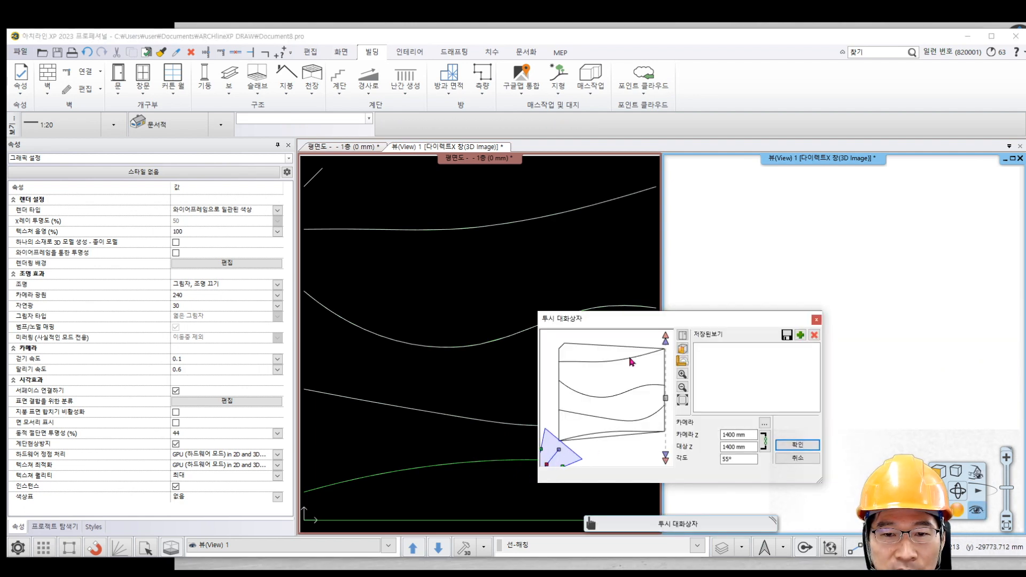
left_click(681, 336)
left_click(717, 364)
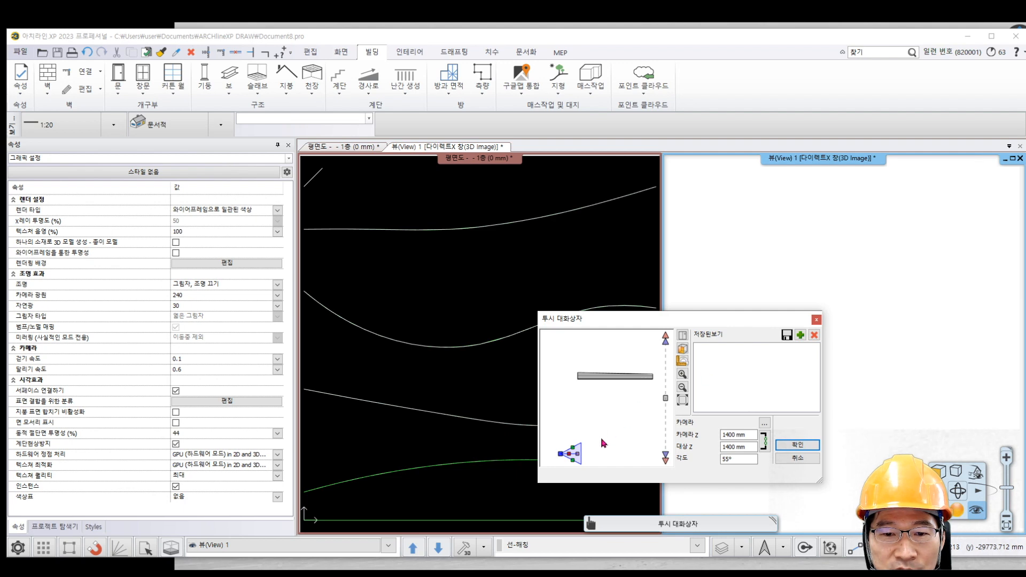
left_click_drag(580, 461, 602, 388)
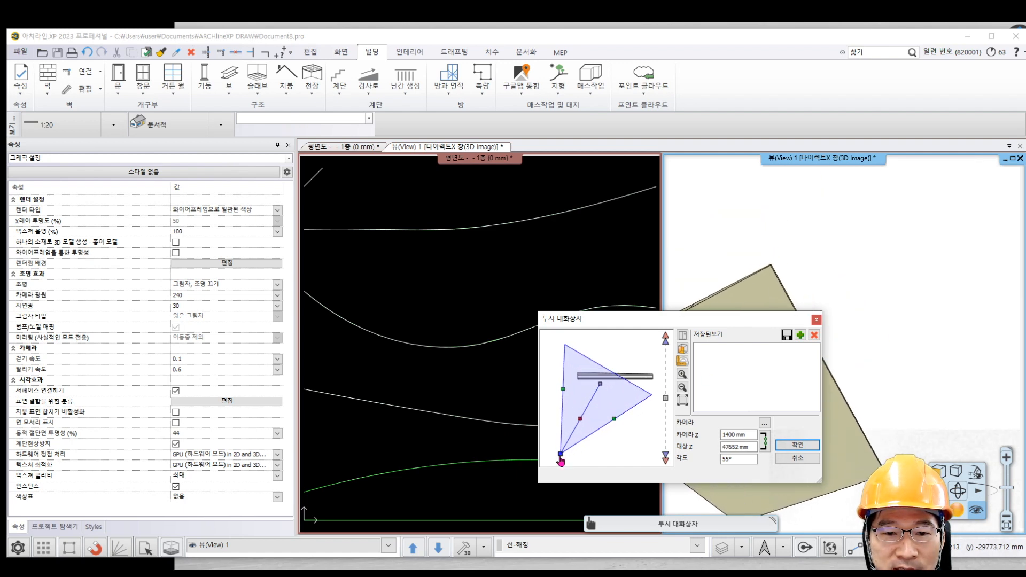
left_click_drag(560, 460, 555, 355)
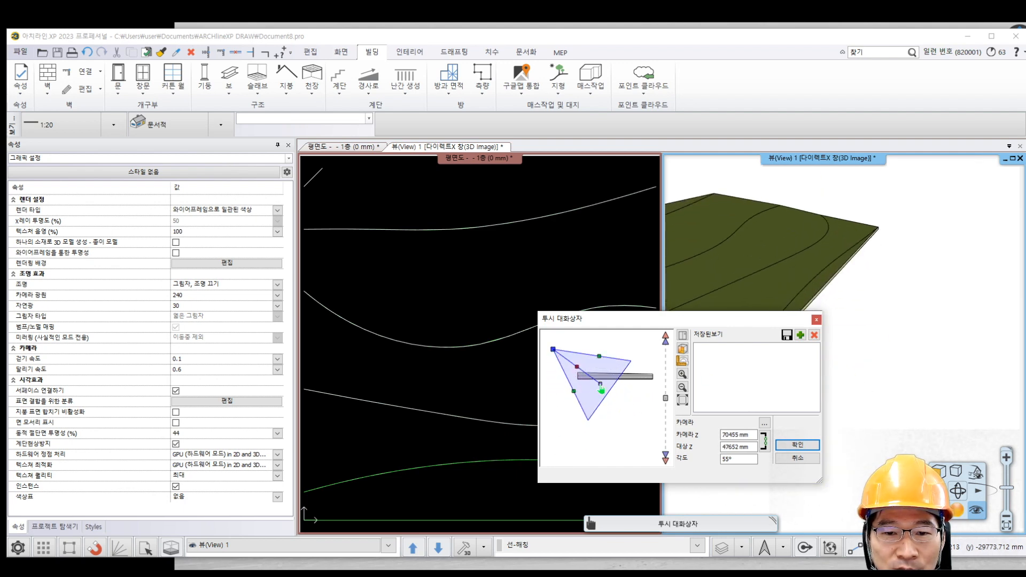
left_click_drag(601, 389, 620, 369)
left_click(794, 445)
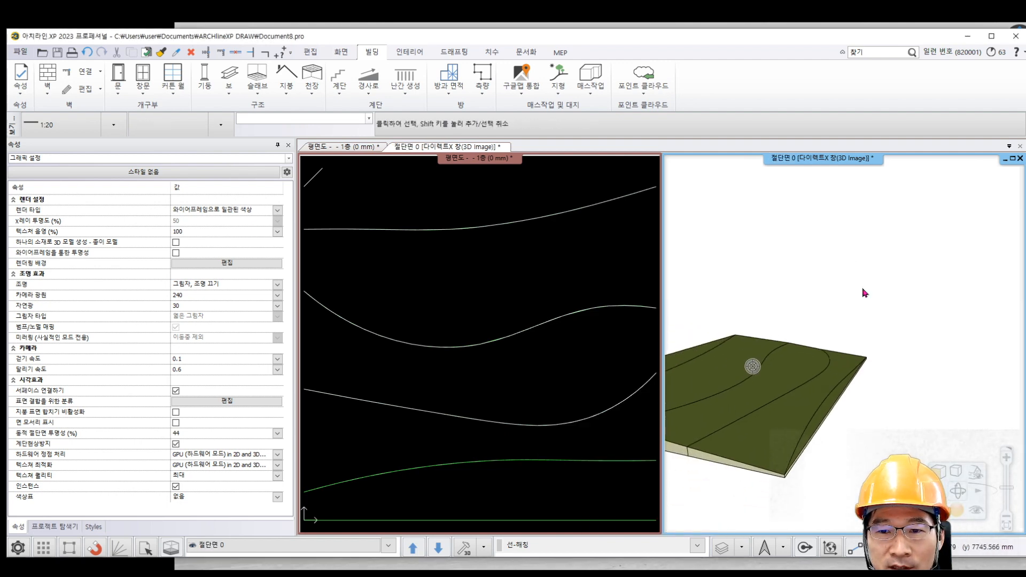
Examine the terrain's slope and contour lines in the 3D view from several angles.
mouse_move(851, 316)
middle_mouse_down()
mouse_move(897, 399)
mouse_move(877, 339)
mouse_move(912, 412)
mouse_move(910, 400)
mouse_move(740, 348)
mouse_move(960, 382)
mouse_move(782, 329)
mouse_move(786, 291)
mouse_move(792, 300)
middle_mouse_up()
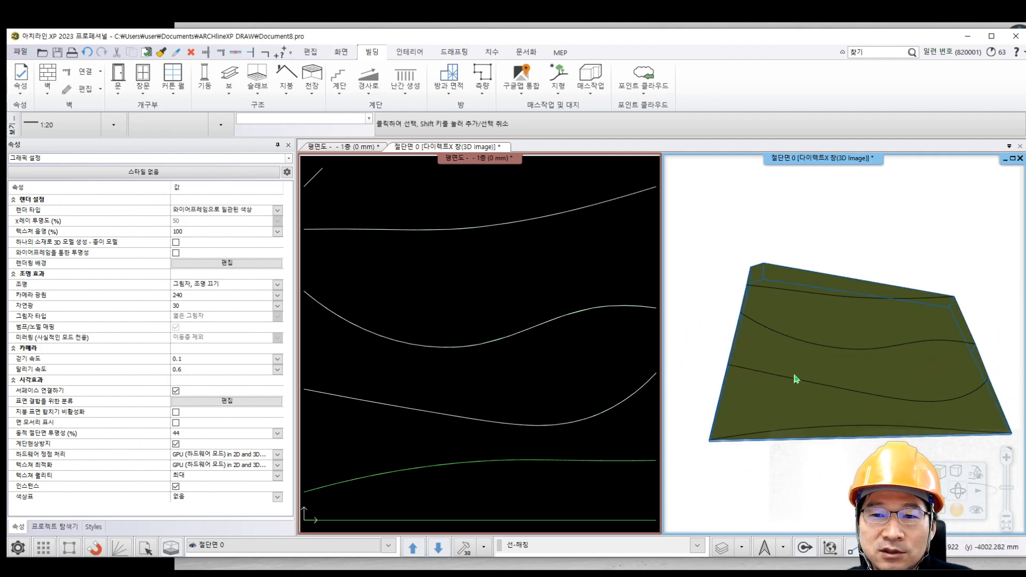
middle_click_drag(796, 379, 811, 330)
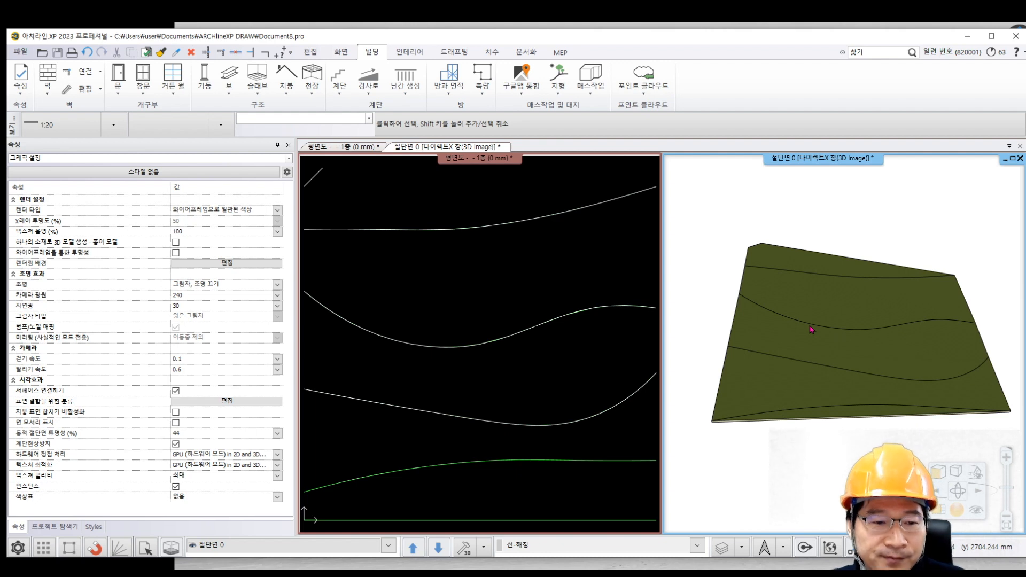
middle_click_drag(846, 280, 846, 280)
scroll(846, 280, "up", 3)
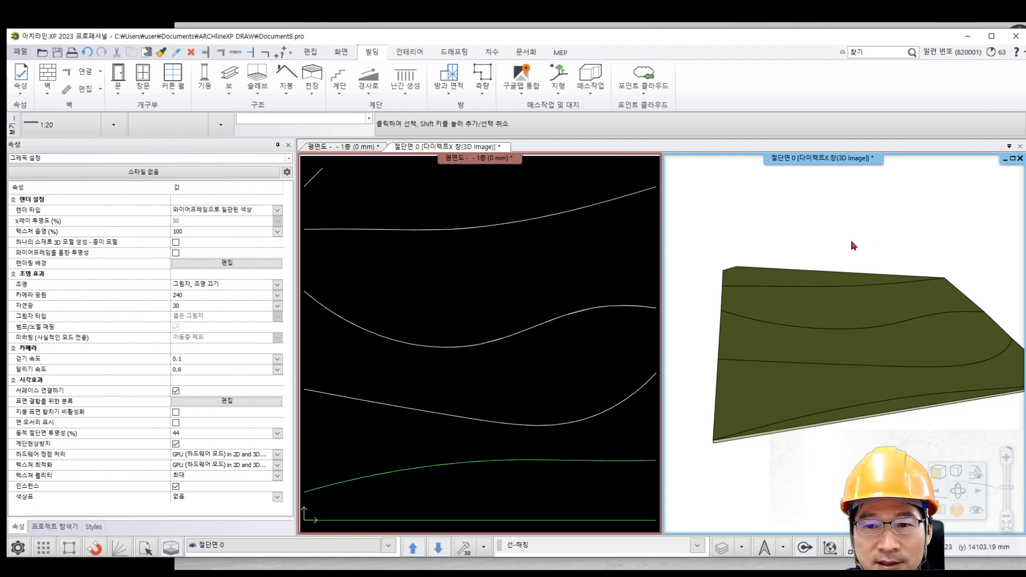
scroll(457, 295, "down", 2)
Create a 3000 mm wide road on the terrain, running from its lower edge and curving as a spline to its upper edge.
left_click(457, 295)
scroll(529, 352, "down", 5)
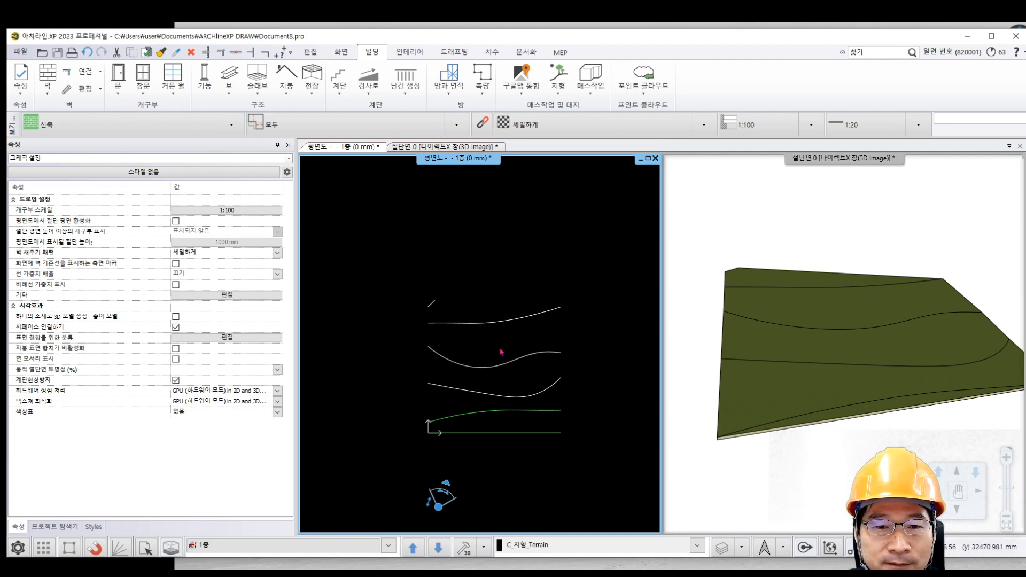
left_click(503, 325)
right_click(503, 324)
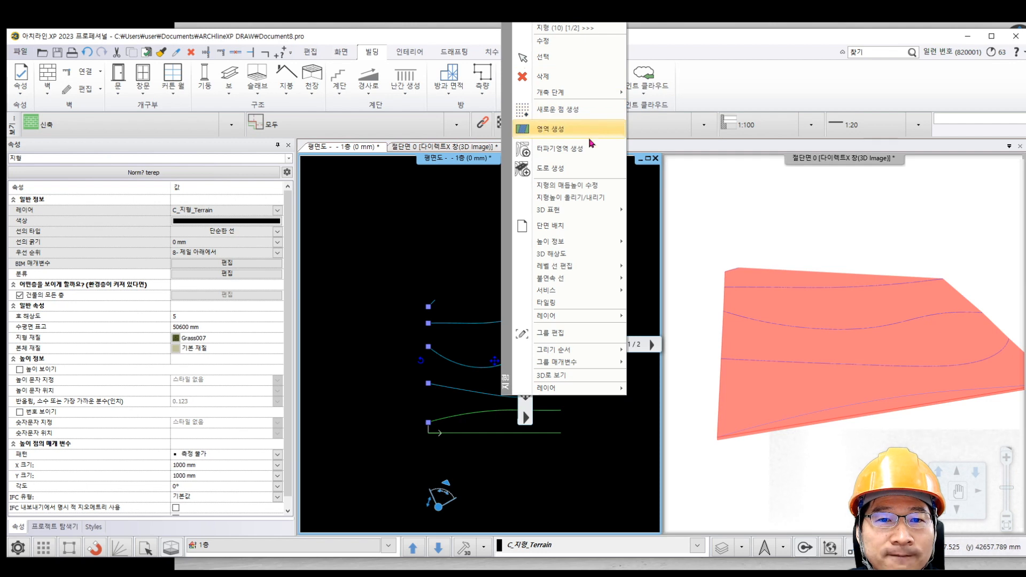
left_click(587, 168)
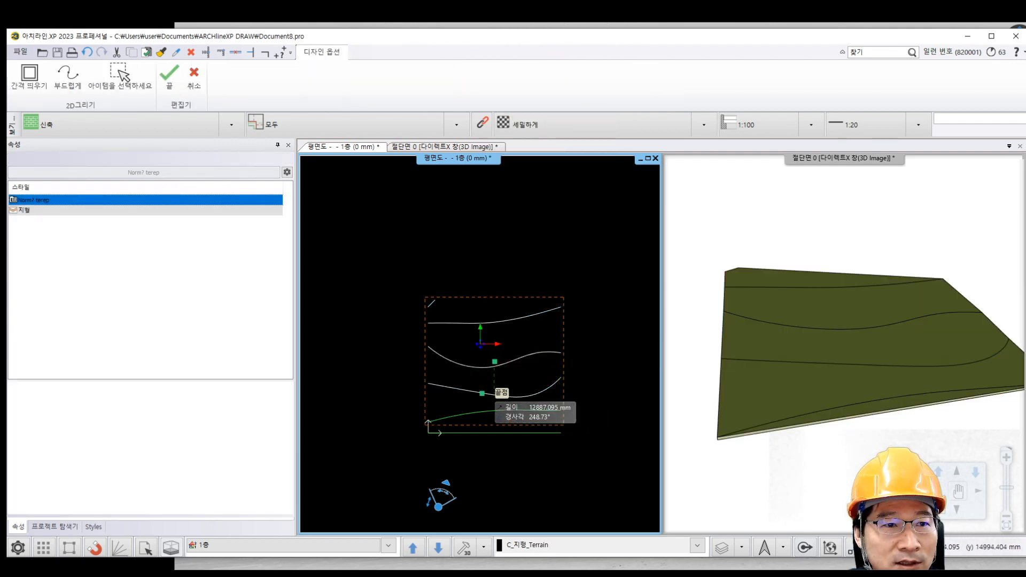
left_click(68, 79)
scroll(481, 450, "up", 2)
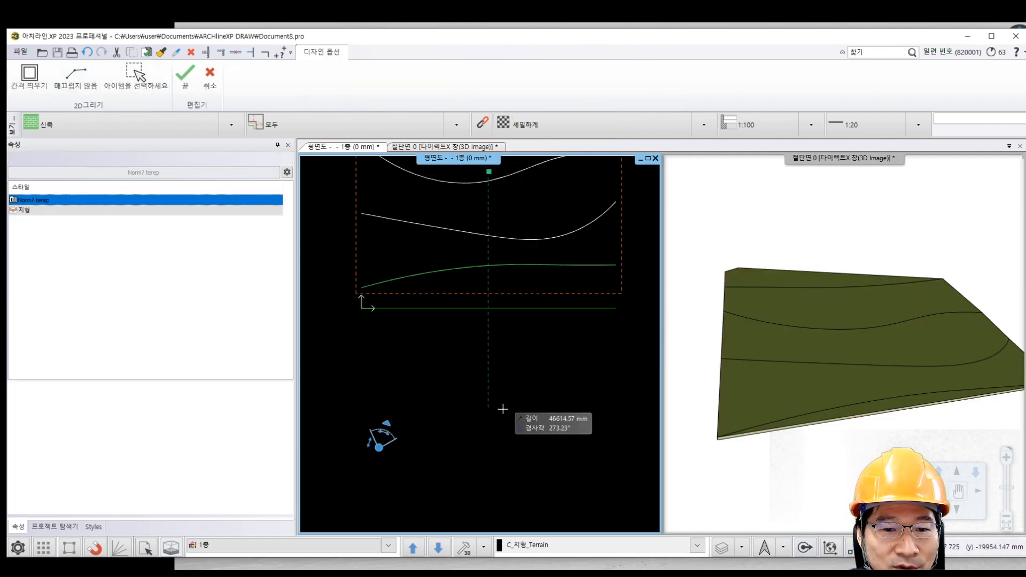
left_click(478, 307)
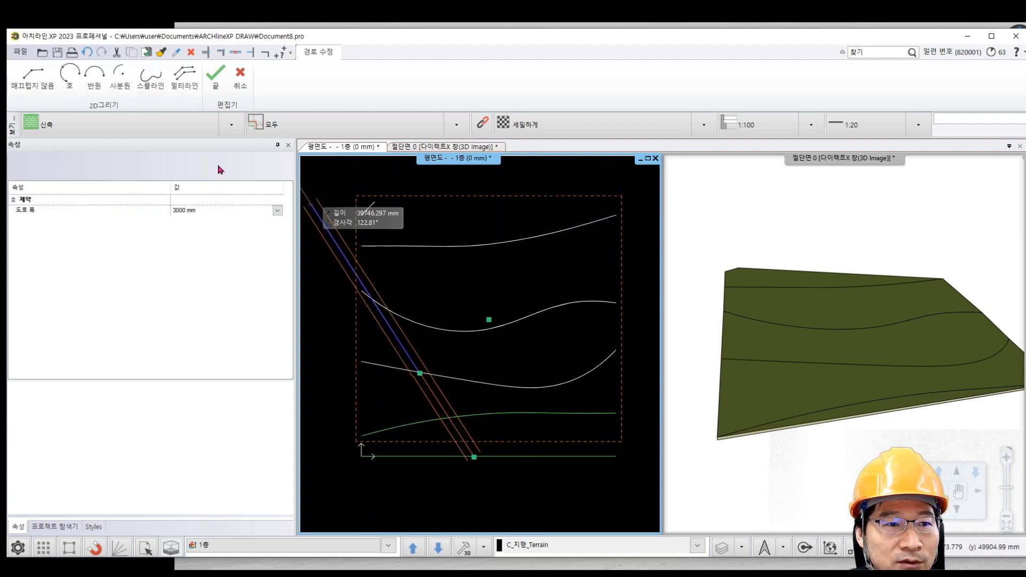
left_click(150, 75)
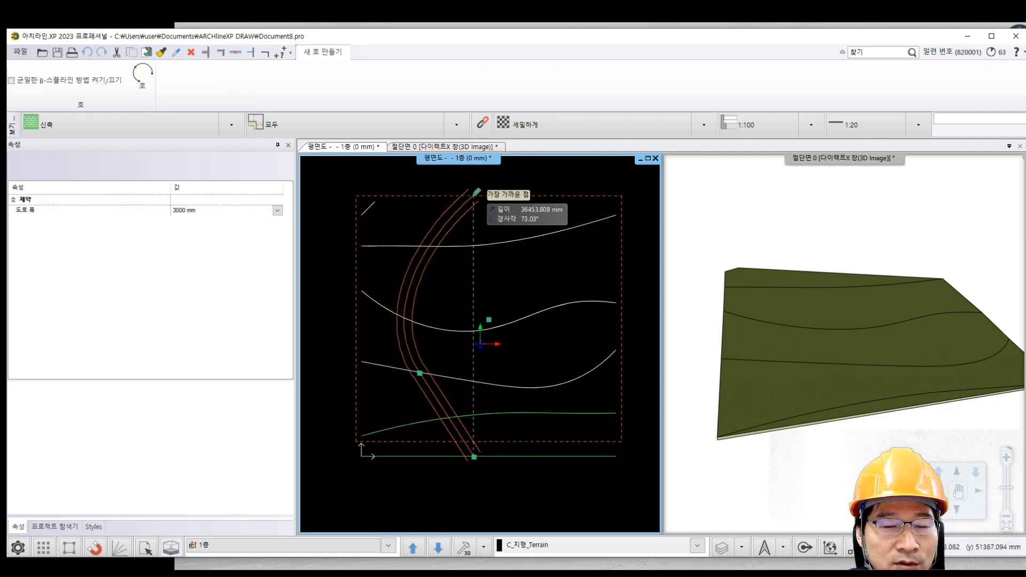
left_click(474, 195)
key("Return")
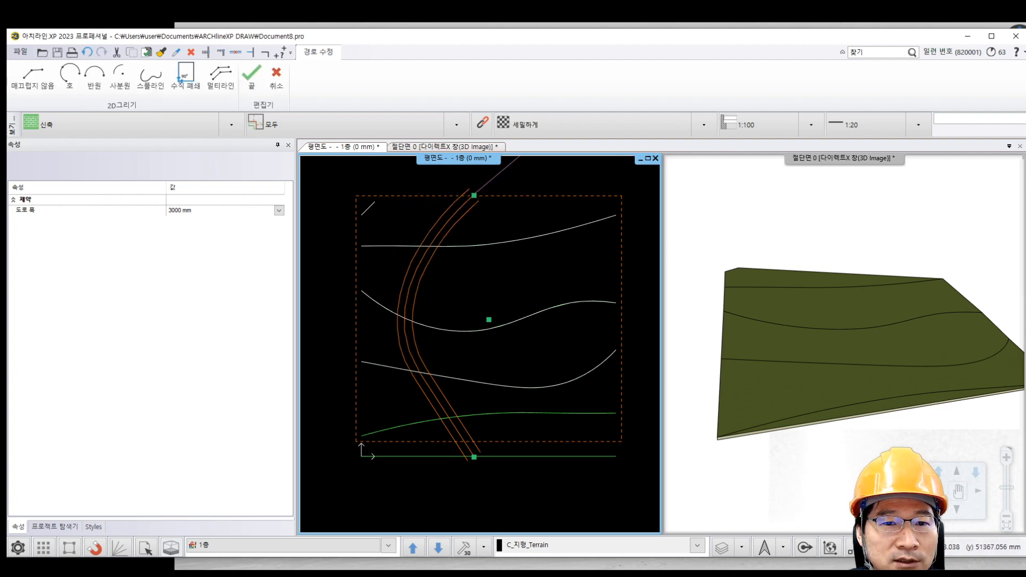
Examine how the road sits on the terrain and meets its edges, in both the 3D view and the floor plan.
left_click(850, 229)
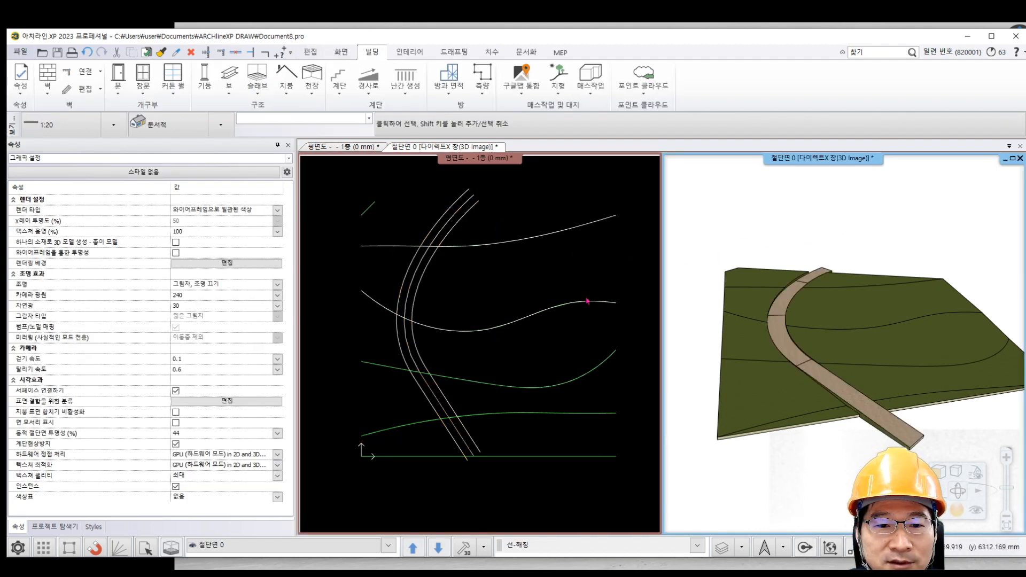
left_click(825, 276)
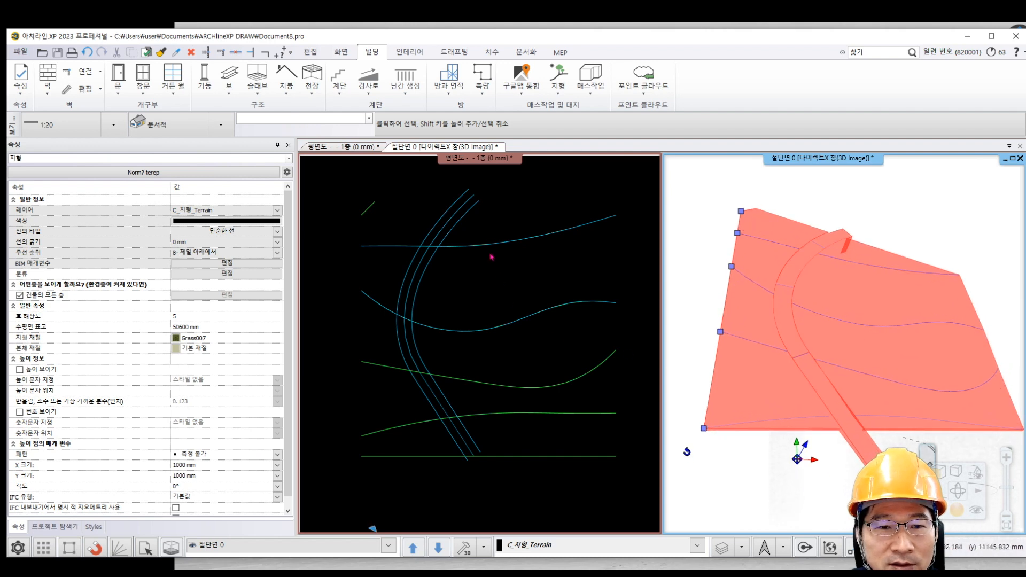
middle_click_drag(825, 276, 872, 220)
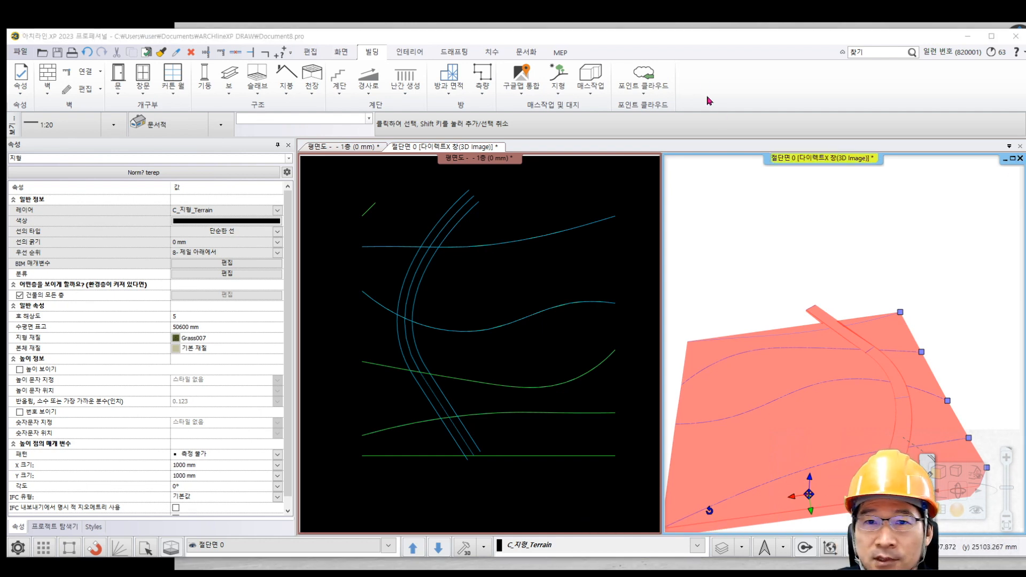
left_click(853, 316)
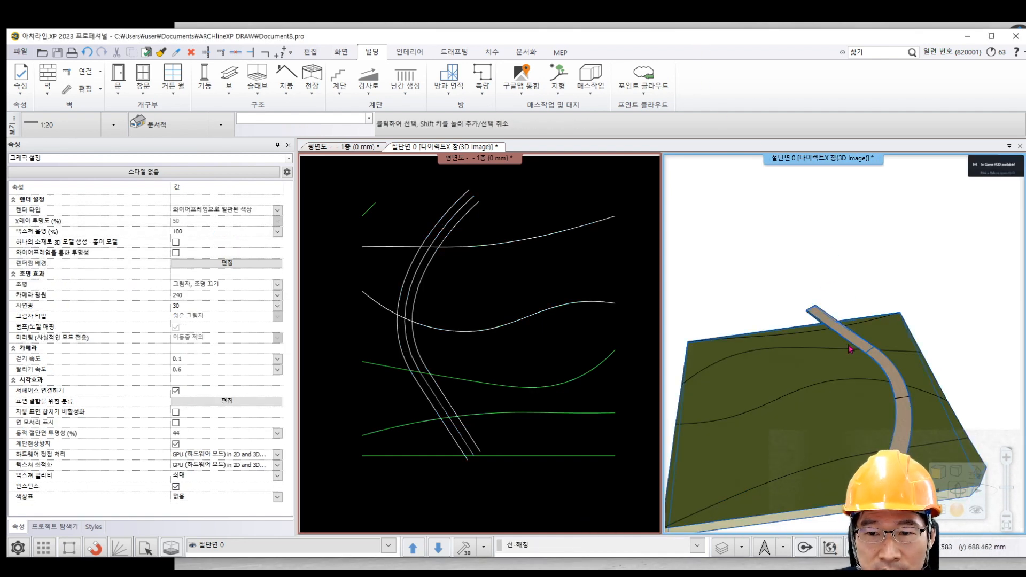
middle_click_drag(856, 335, 811, 434)
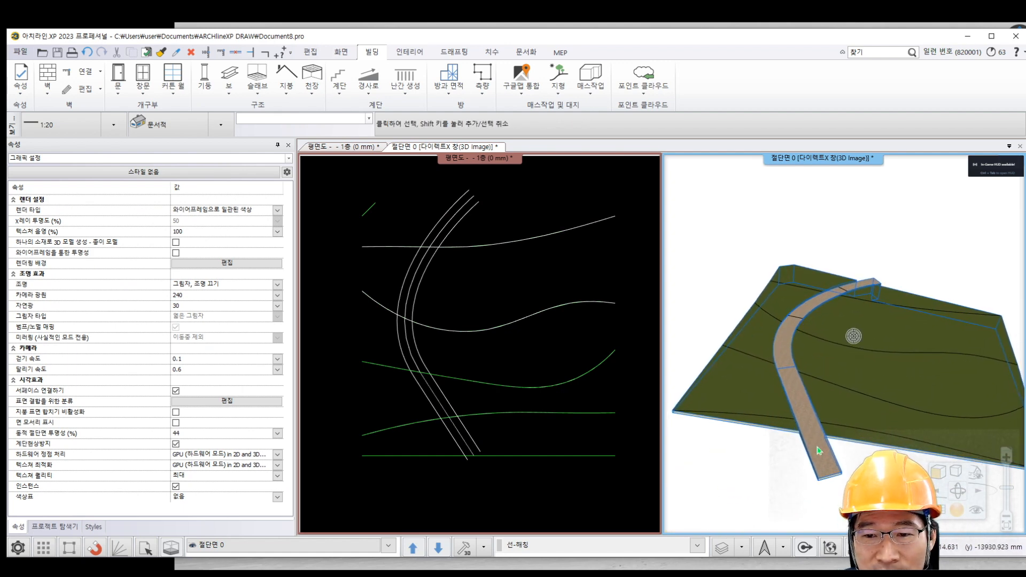
left_click(811, 434)
left_click(488, 445)
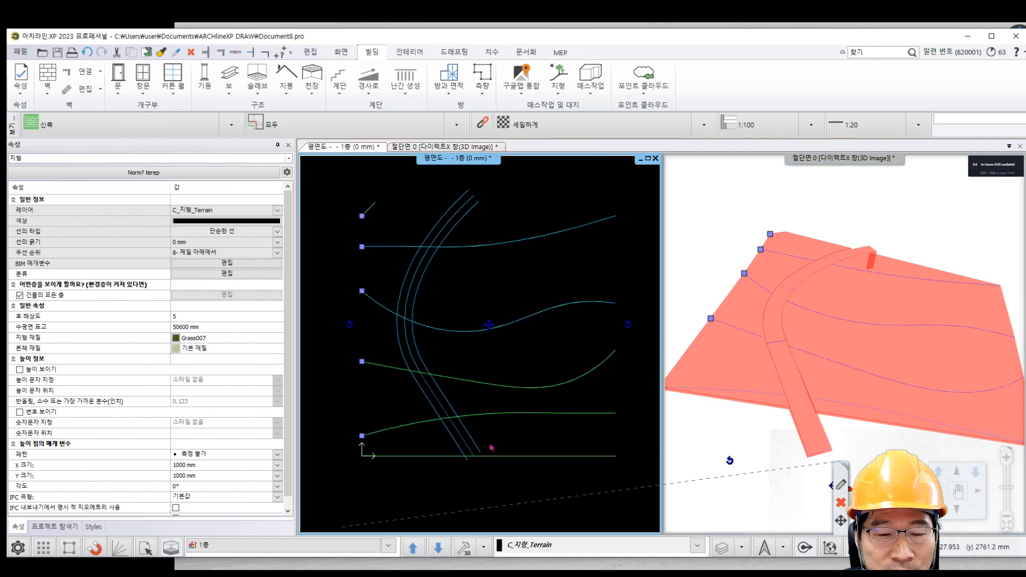
middle_click_drag(475, 342, 473, 402)
middle_click_drag(453, 319, 435, 181)
left_click(776, 451)
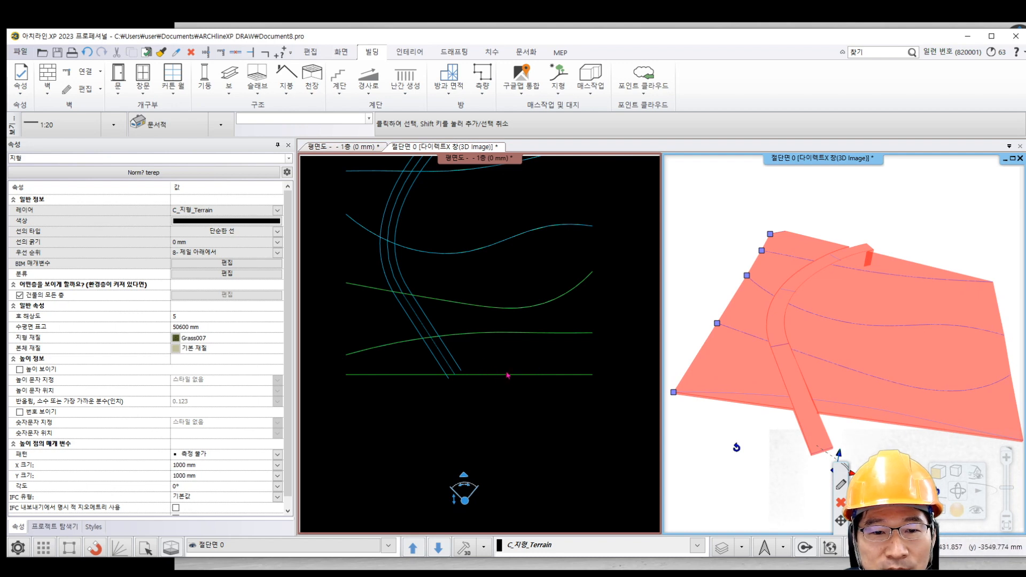
middle_click_drag(851, 329, 851, 410)
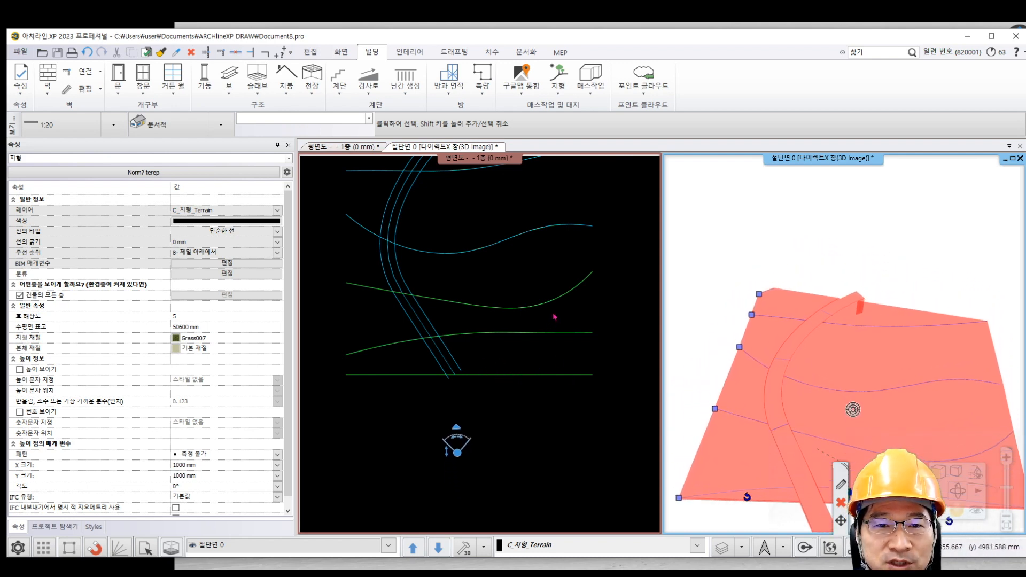
middle_click_drag(387, 385, 392, 434)
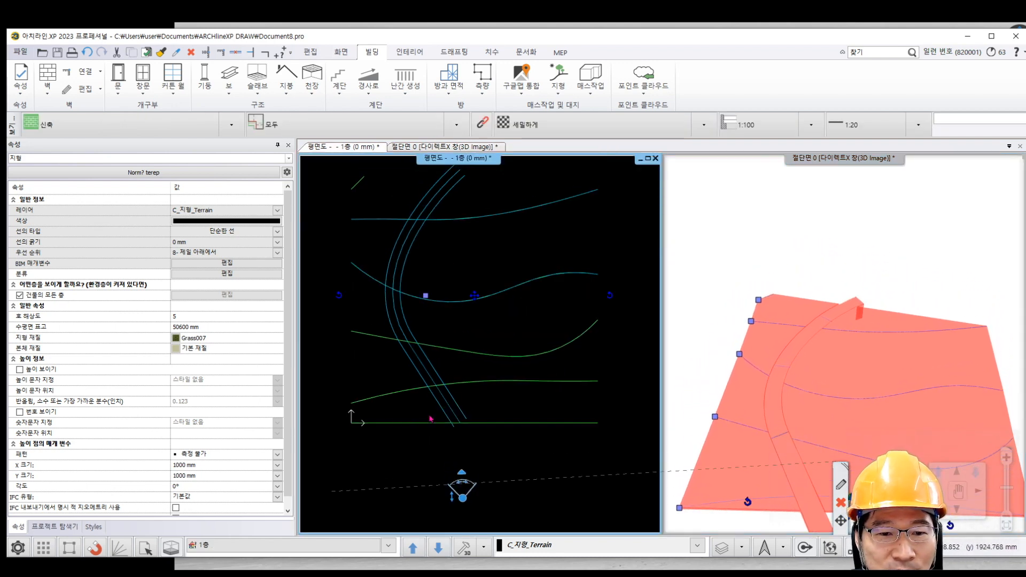
Edit the road's contour in the floor plan, shifting its upper end node sideways along the terrain's upper edge, and apply the change.
scroll(443, 285, "down", 1)
mouse_move(445, 266)
middle_mouse_down()
mouse_move(450, 330)
mouse_move(463, 327)
middle_mouse_up()
left_click(437, 313)
right_click(437, 316)
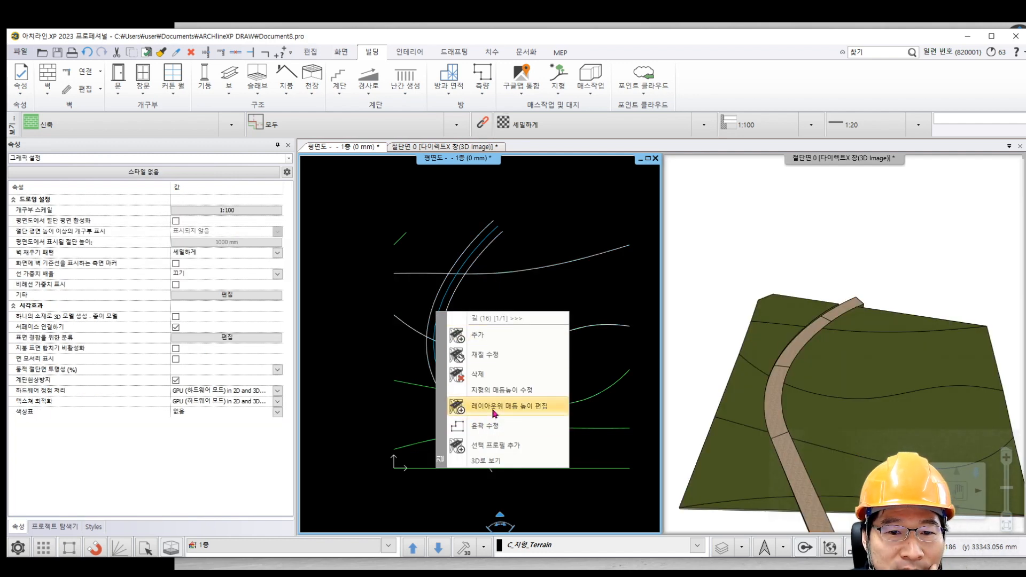
left_click(499, 426)
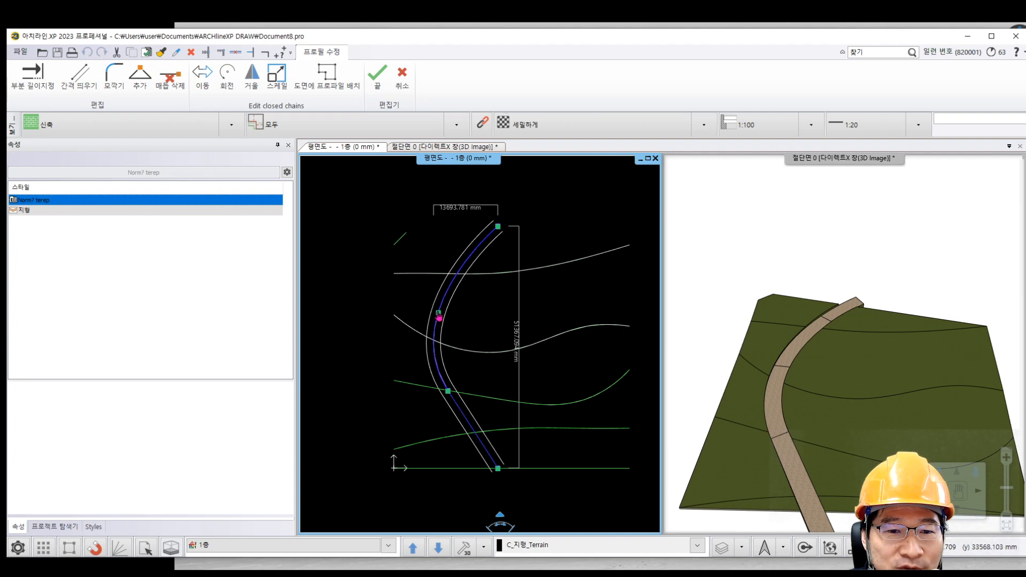
left_click(498, 227)
left_click(540, 237)
left_click(439, 227)
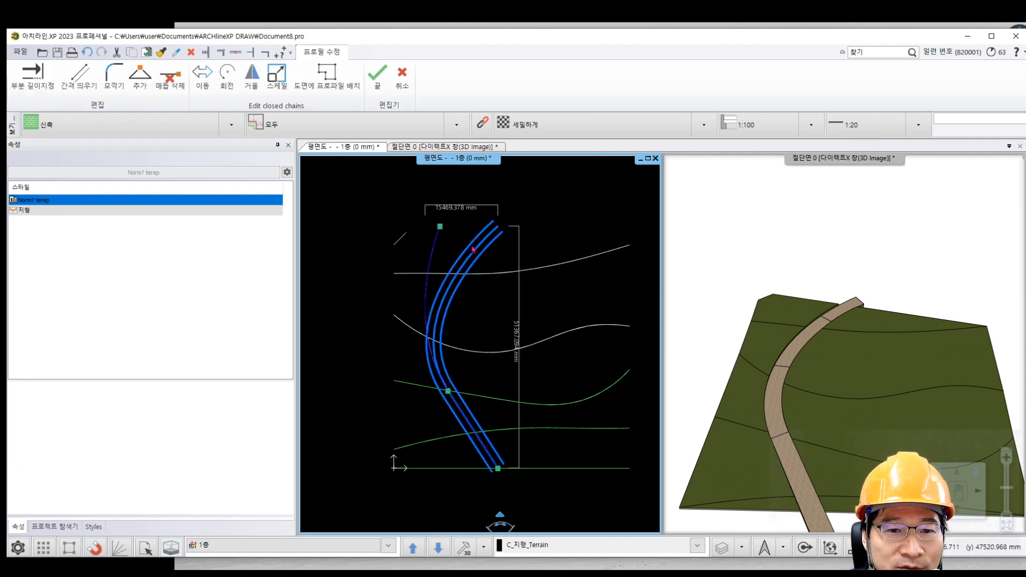
left_click(378, 76)
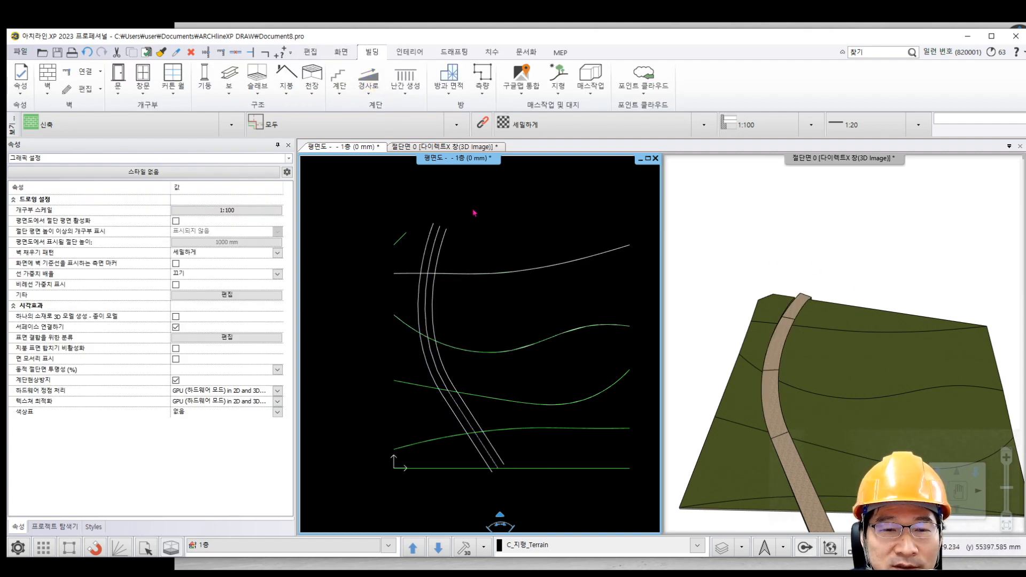
Examine the rerouted road in the 3D view, especially where it meets the terrain's far edge.
middle_click_drag(518, 347, 514, 329)
middle_click_drag(822, 419, 814, 409)
left_click(851, 243)
middle_click_drag(851, 243, 850, 263)
scroll(800, 381, "up", 3)
scroll(799, 381, "up", 3)
mouse_move(799, 398)
middle_mouse_down()
mouse_move(786, 407)
mouse_move(821, 462)
mouse_move(776, 356)
middle_mouse_up()
scroll(778, 356, "down", 3)
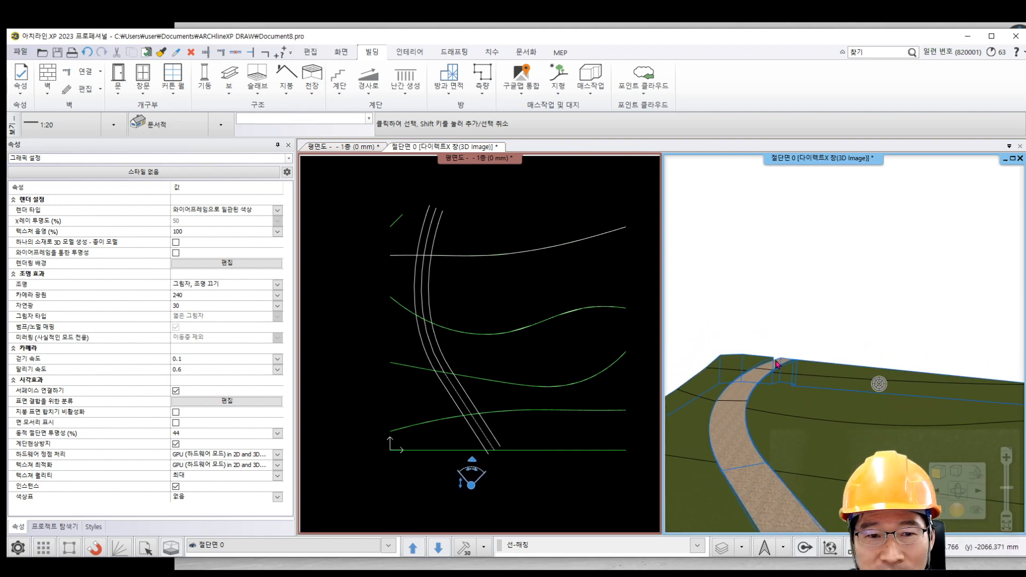
Check the height value of the terrain node at the road's upper end.
left_click(440, 287)
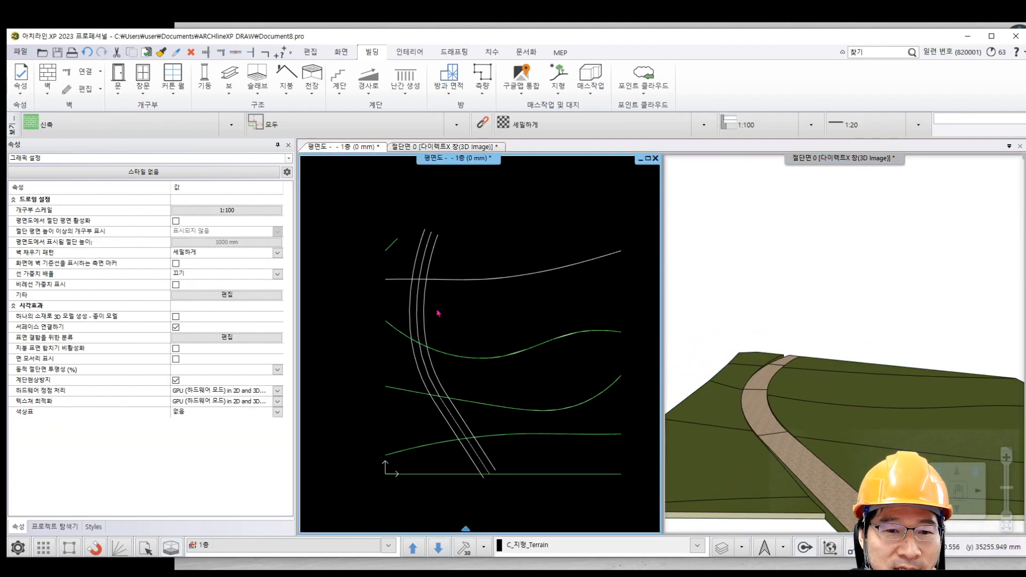
right_click(425, 263)
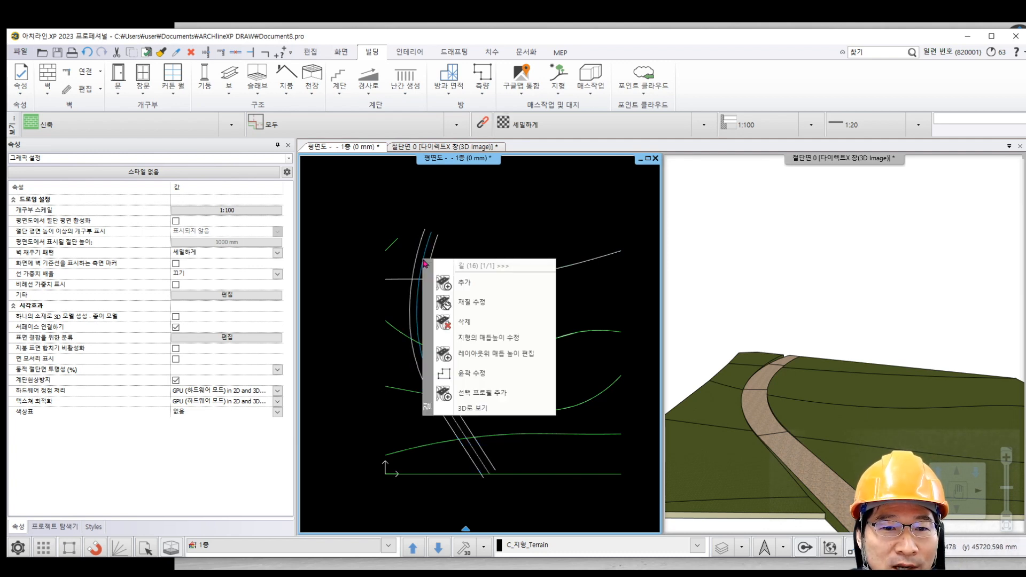
left_click(479, 338)
left_click(479, 344)
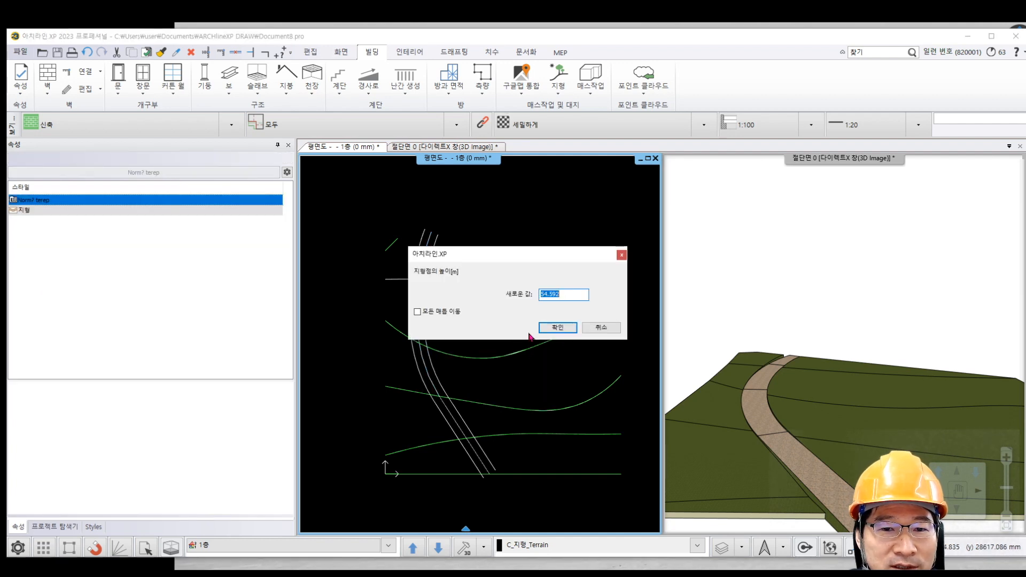
left_click(556, 327)
left_click(450, 255)
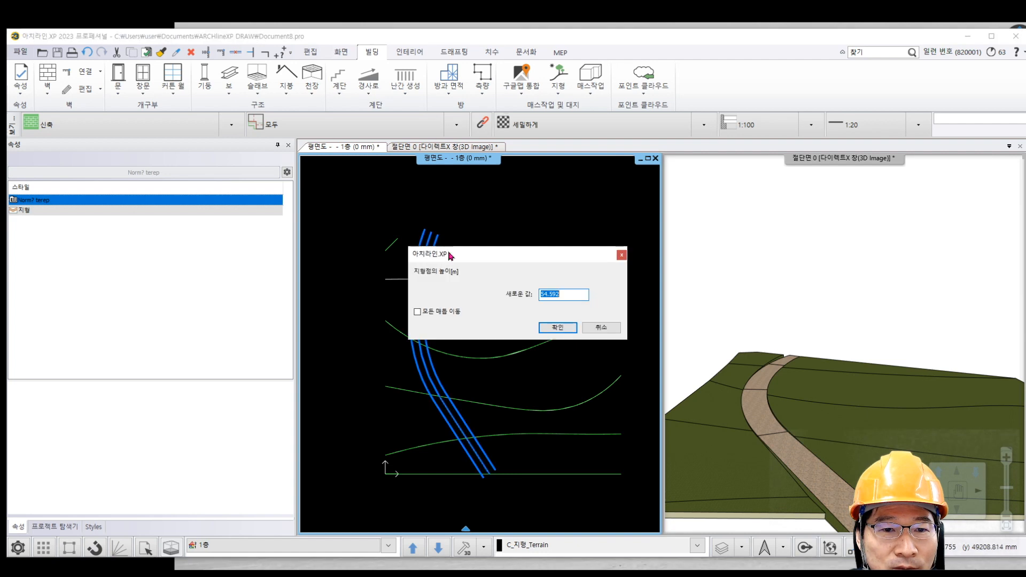
left_click(591, 328)
left_click(497, 253)
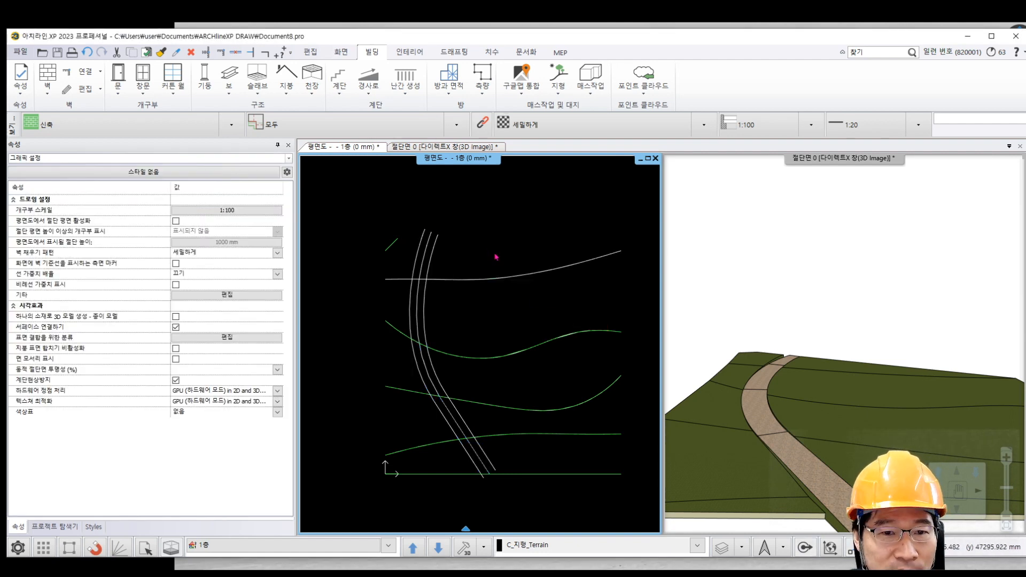
left_click(426, 254)
right_click(426, 254)
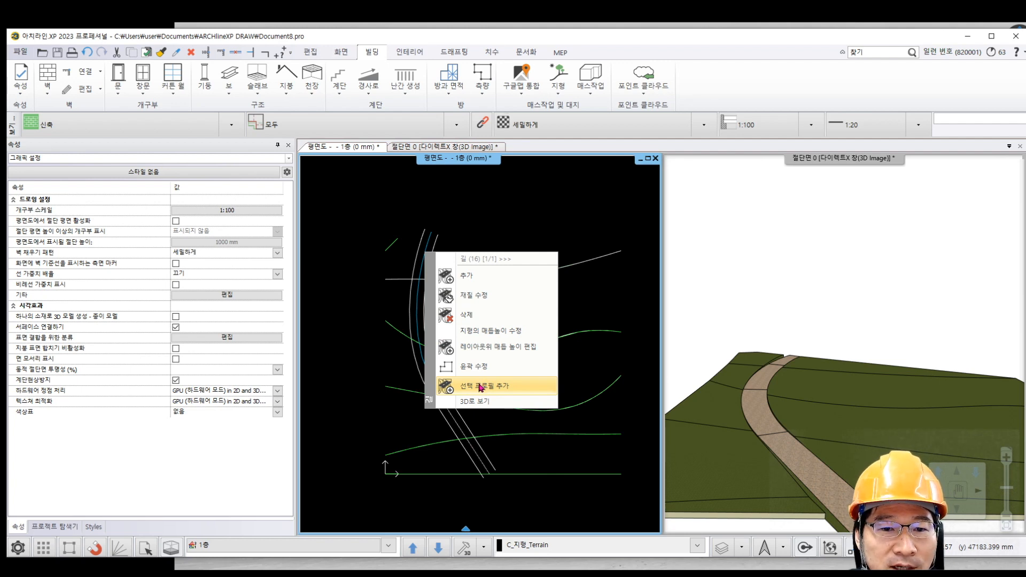
left_click(482, 331)
left_click(557, 328)
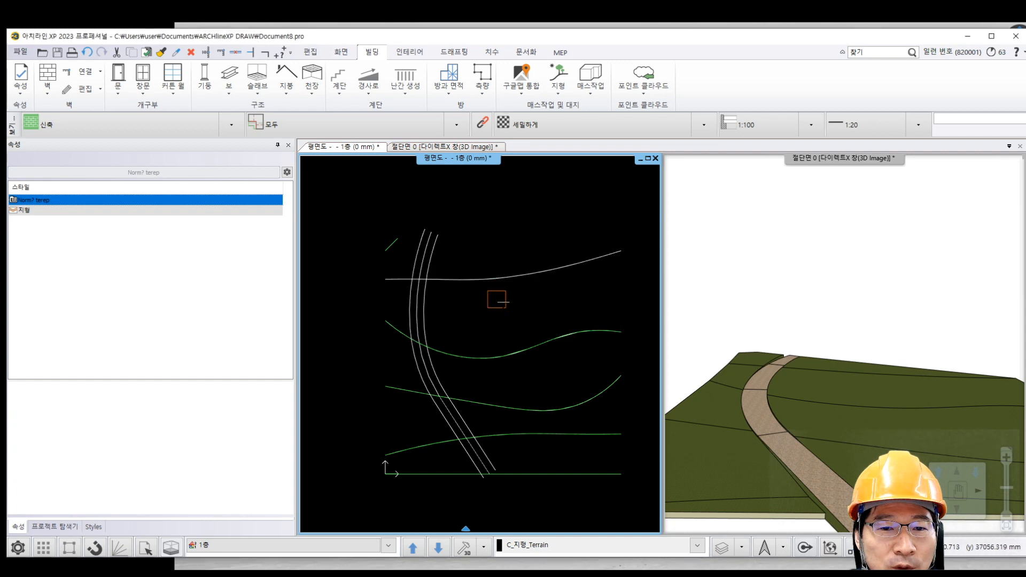
Open the road's layout node heights for editing and place the longitudinal profile beside the terrain in the floor plan.
left_click(428, 257)
right_click(428, 256)
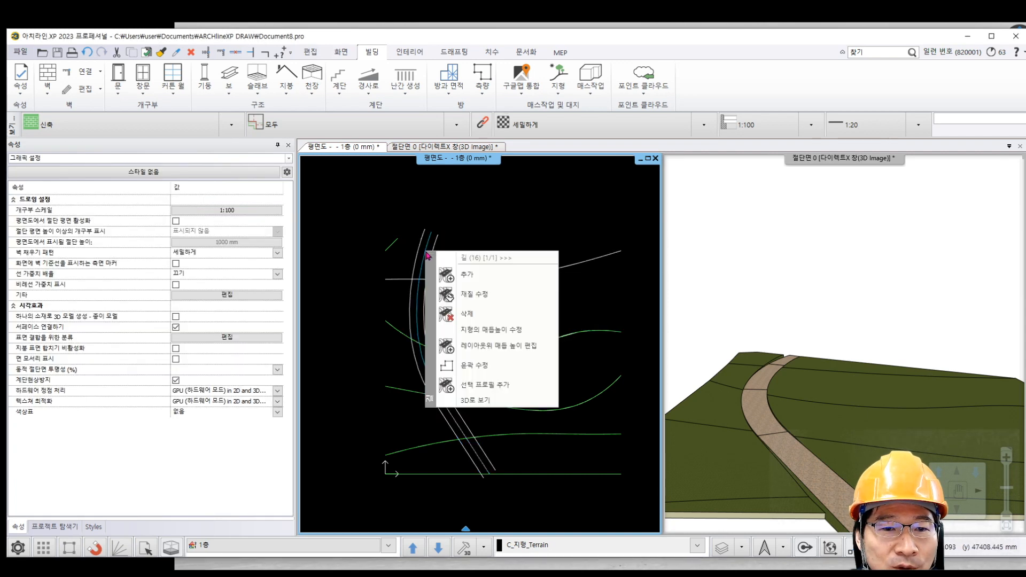
left_click(480, 345)
scroll(486, 358, "down", 2)
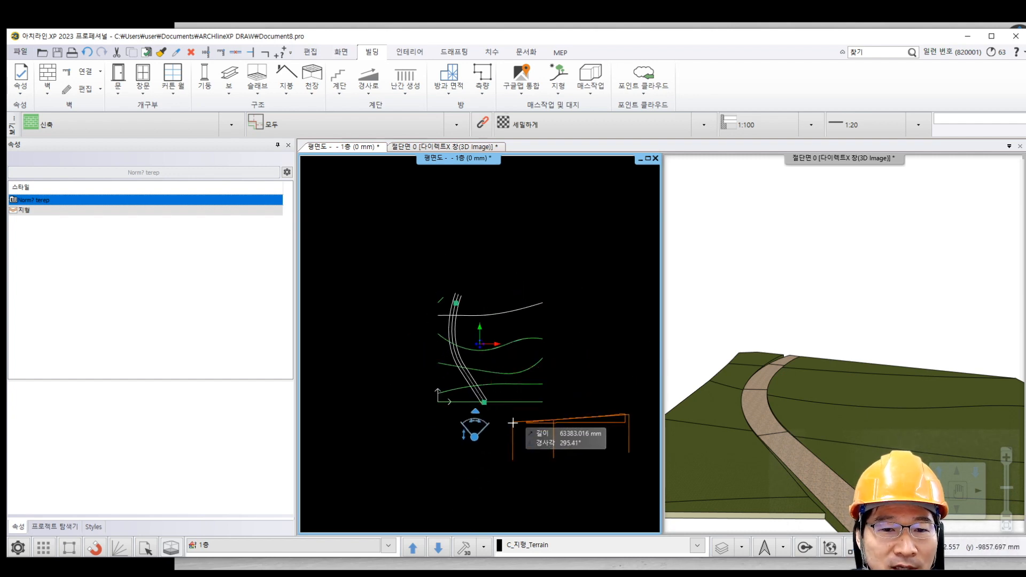
middle_click_drag(521, 400, 383, 425)
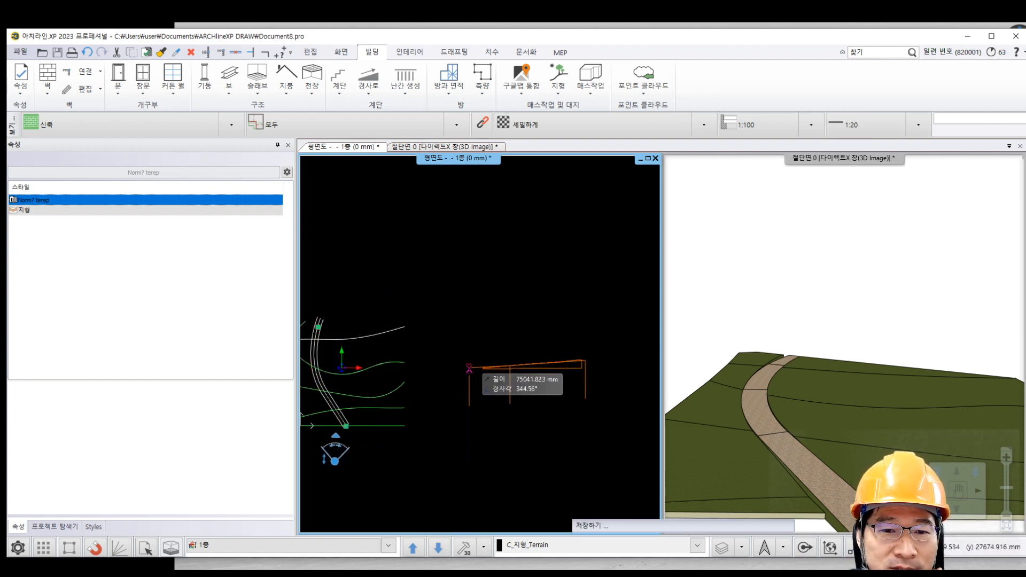
left_click(469, 369)
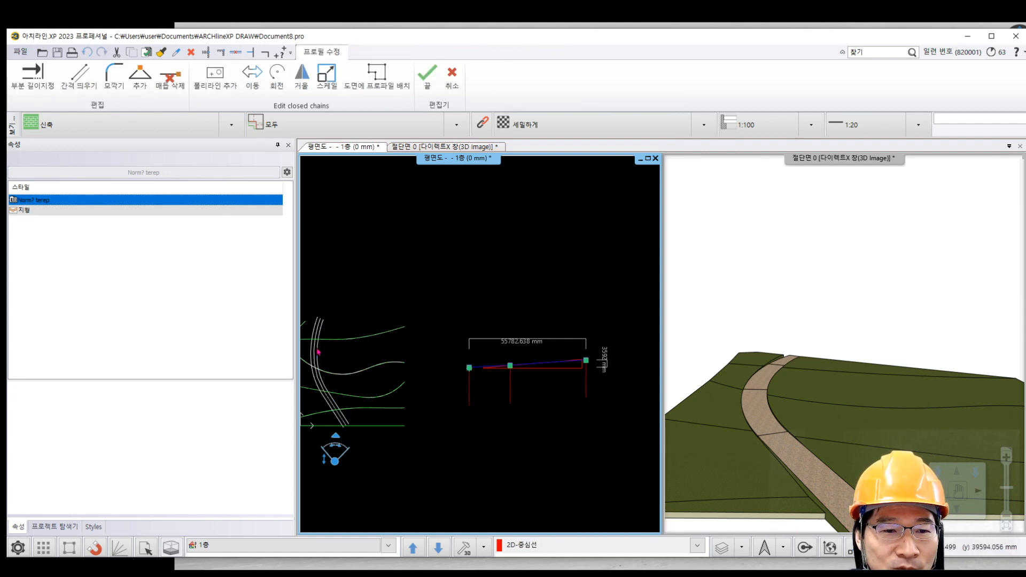
Move the first node of the road's height profile onto the starting edge of the terrain section.
scroll(492, 375, "up", 3)
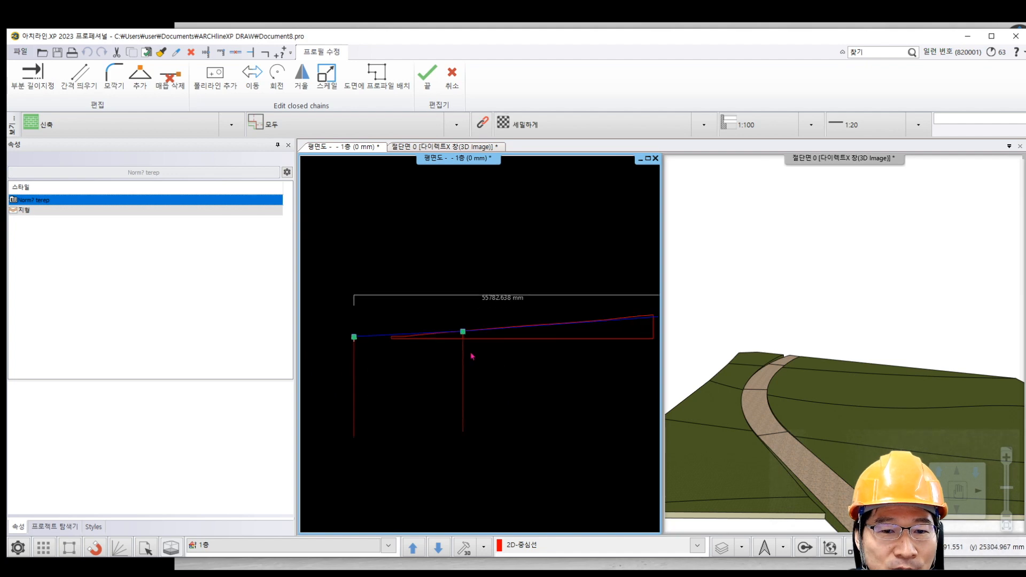
scroll(493, 373, "up", 2)
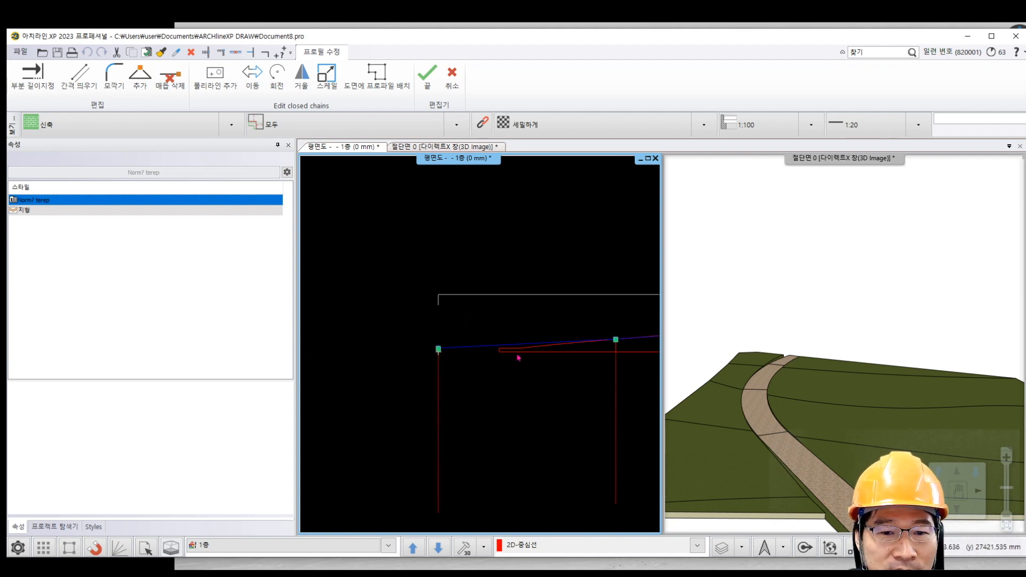
scroll(489, 361, "up", 2)
right_click(403, 342)
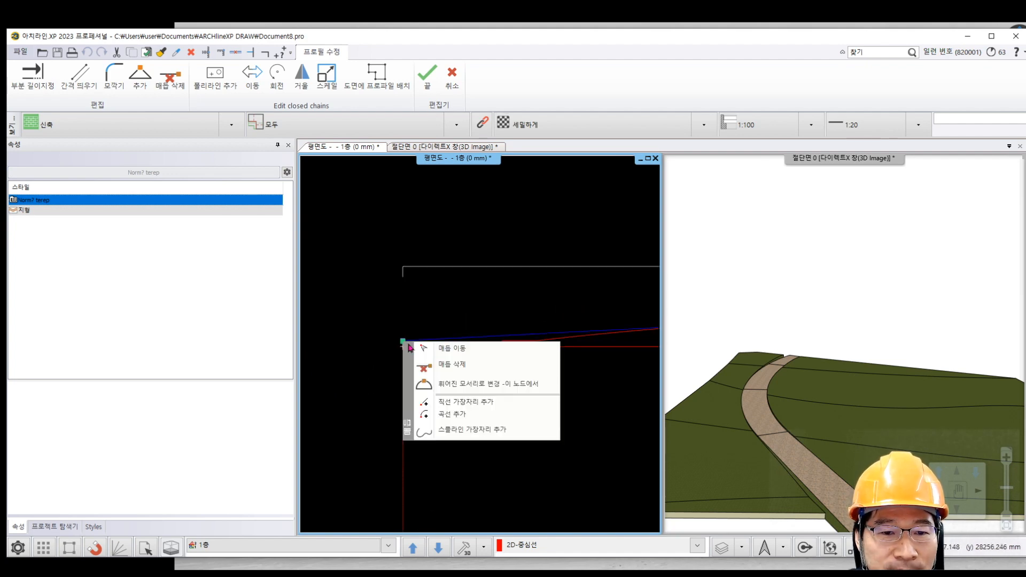
left_click(442, 347)
scroll(518, 350, "up", 2)
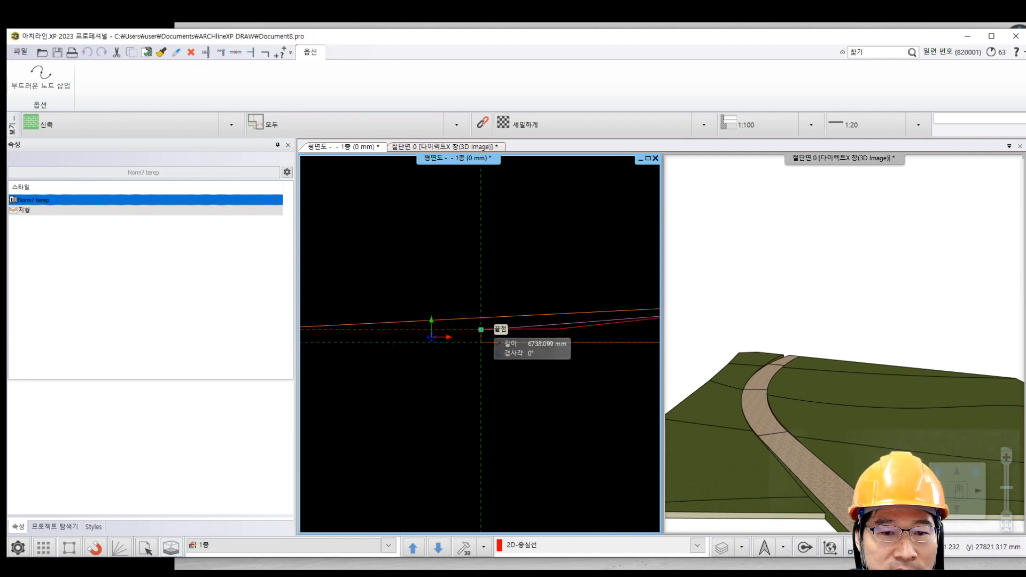
left_click(480, 337)
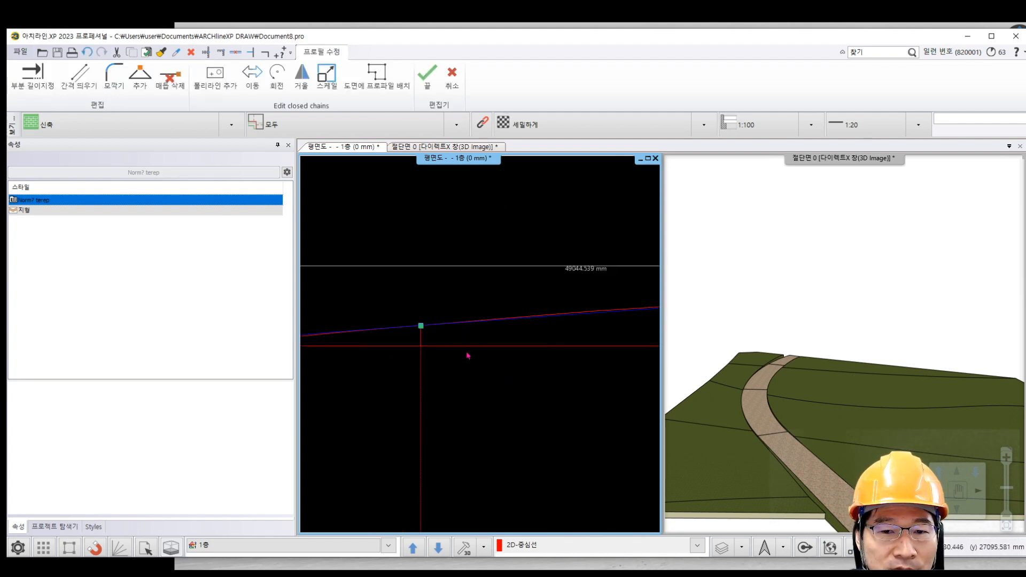
Move the last node of the height profile onto the terrain section's far edge below its surface, apply the profile and check the road in 3D.
middle_click_drag(625, 348, 300, 357)
scroll(551, 321, "up", 3)
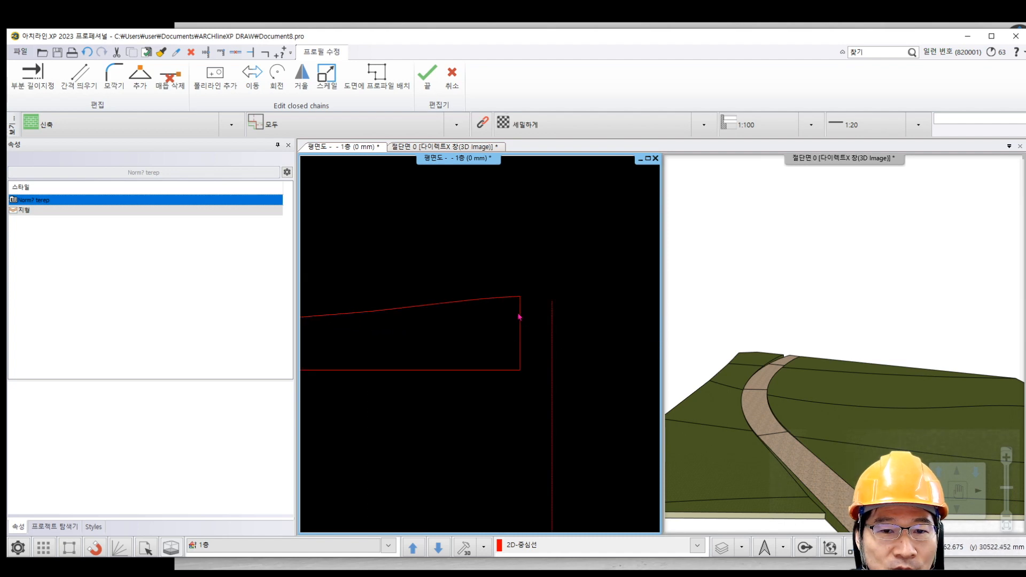
right_click(554, 313)
left_click(577, 337)
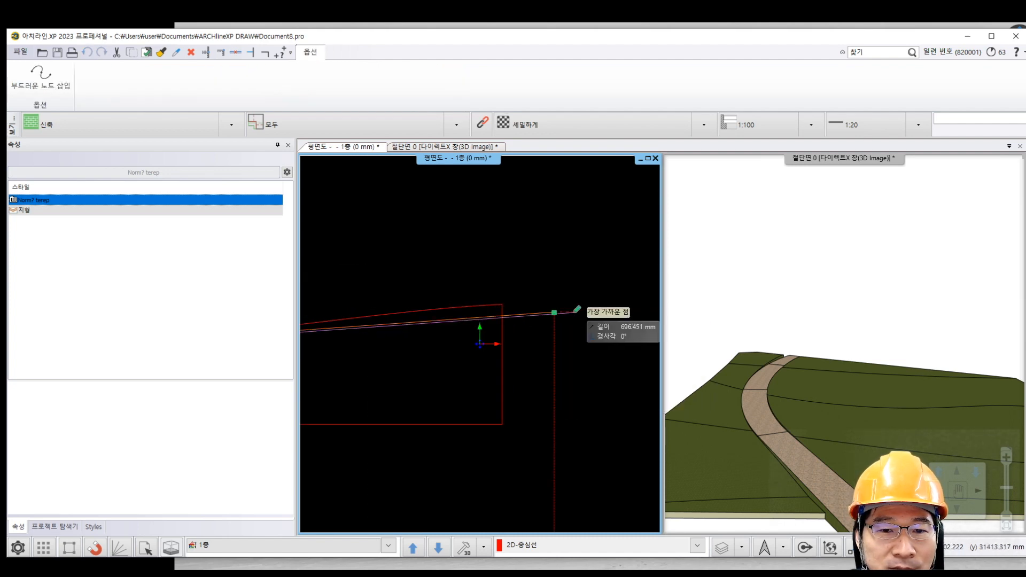
left_click(502, 338)
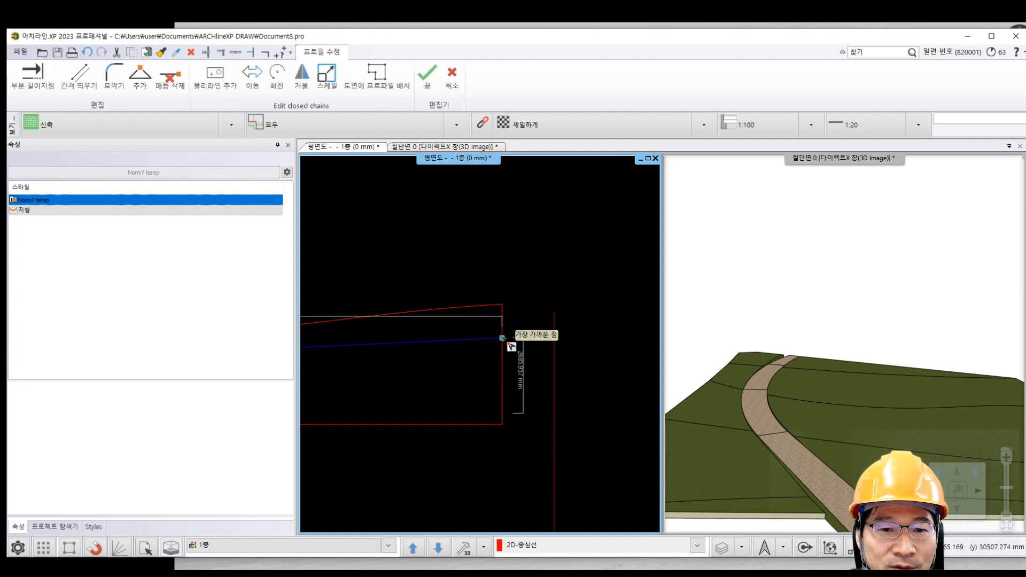
left_click(426, 74)
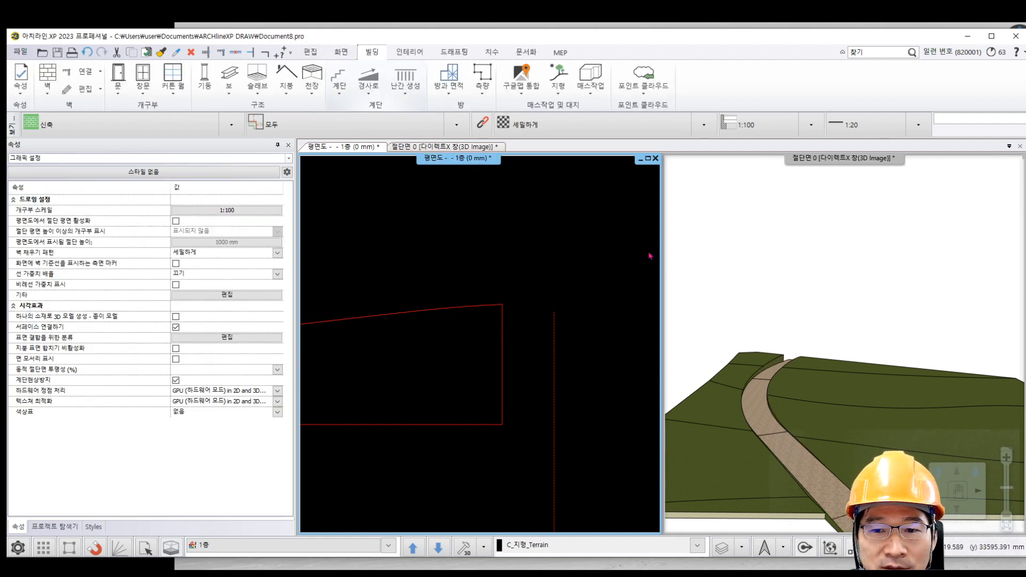
left_click(834, 358)
middle_click_drag(834, 358, 853, 373)
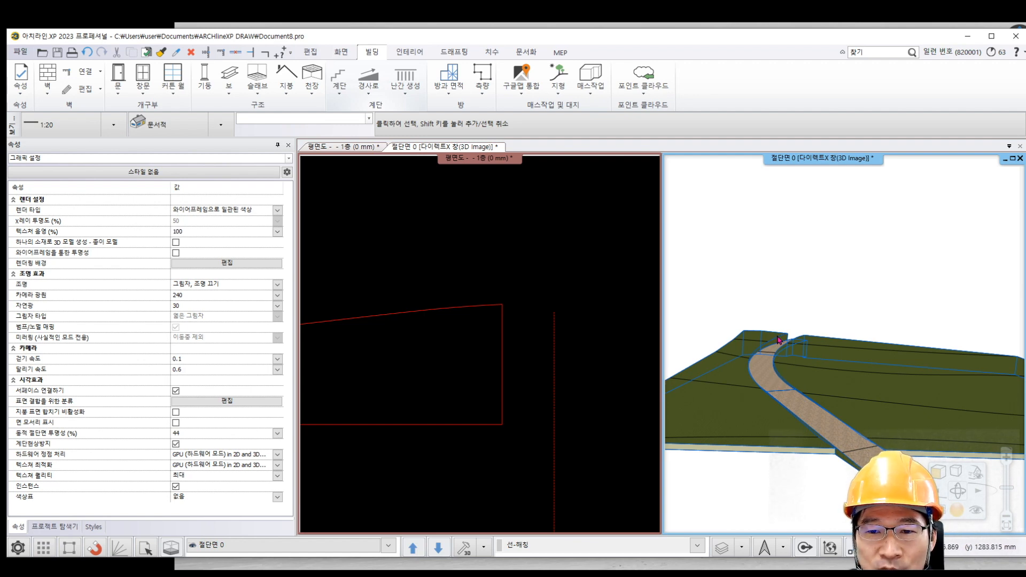
Start adding a section profile to the road and place its cross-section beside the terrain in the floor plan, above the height profile.
middle_click_drag(370, 395, 516, 402)
scroll(515, 401, "down", 7)
middle_click_drag(331, 394, 480, 393)
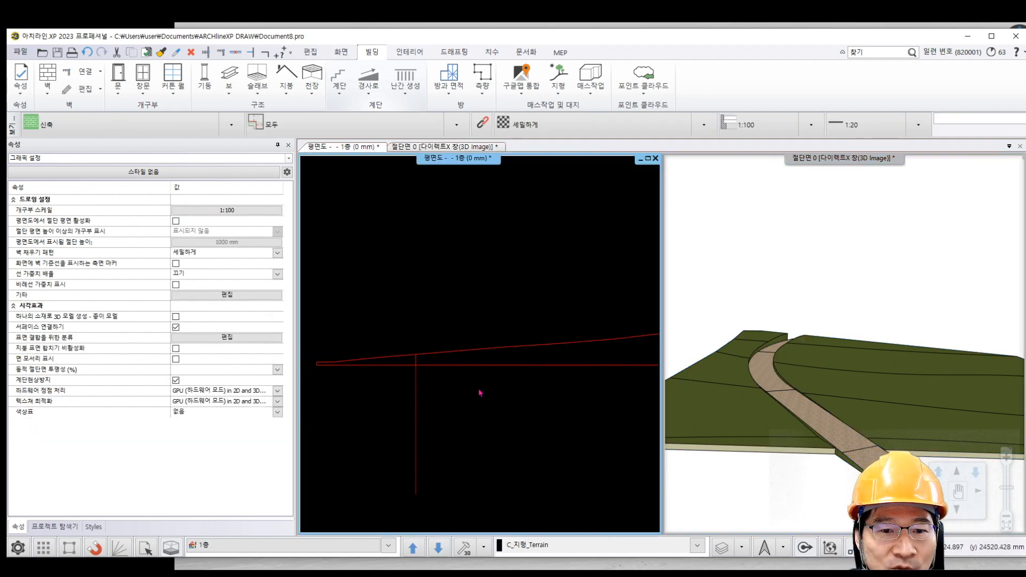
scroll(480, 393, "down", 3)
middle_click_drag(431, 333, 557, 328)
middle_click_drag(320, 365, 528, 351)
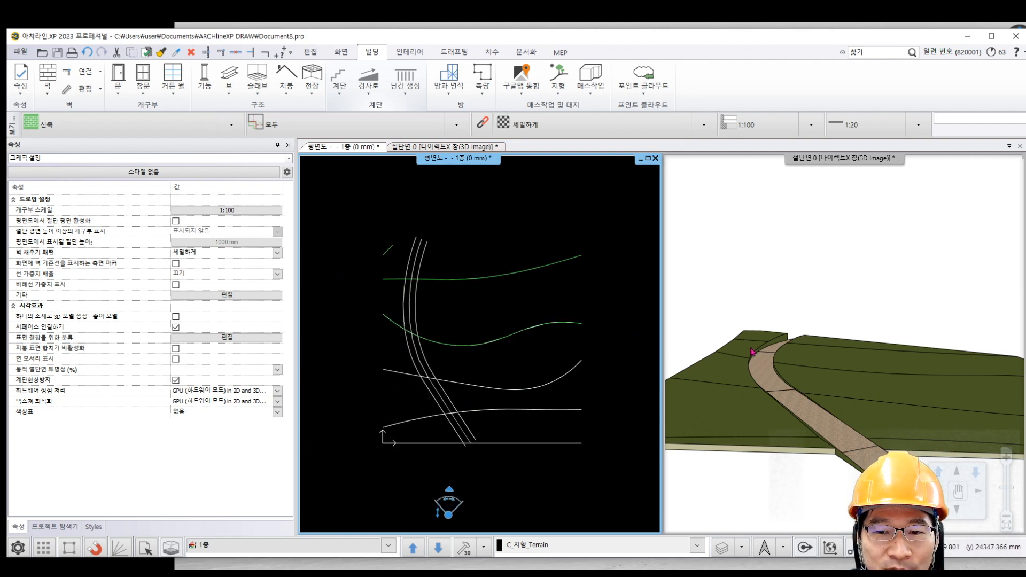
right_click(417, 251)
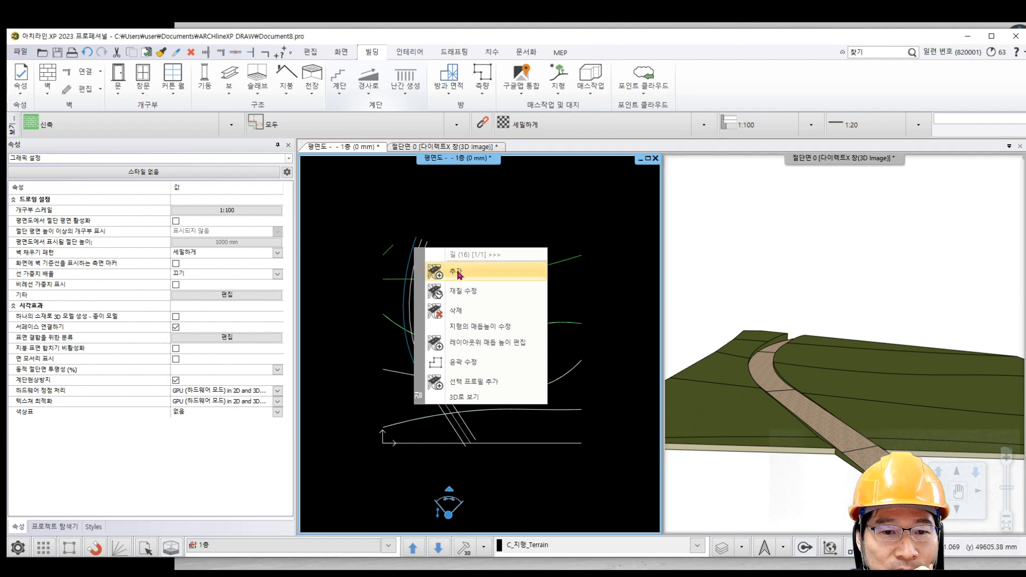
left_click(471, 384)
scroll(496, 342, "up", 3)
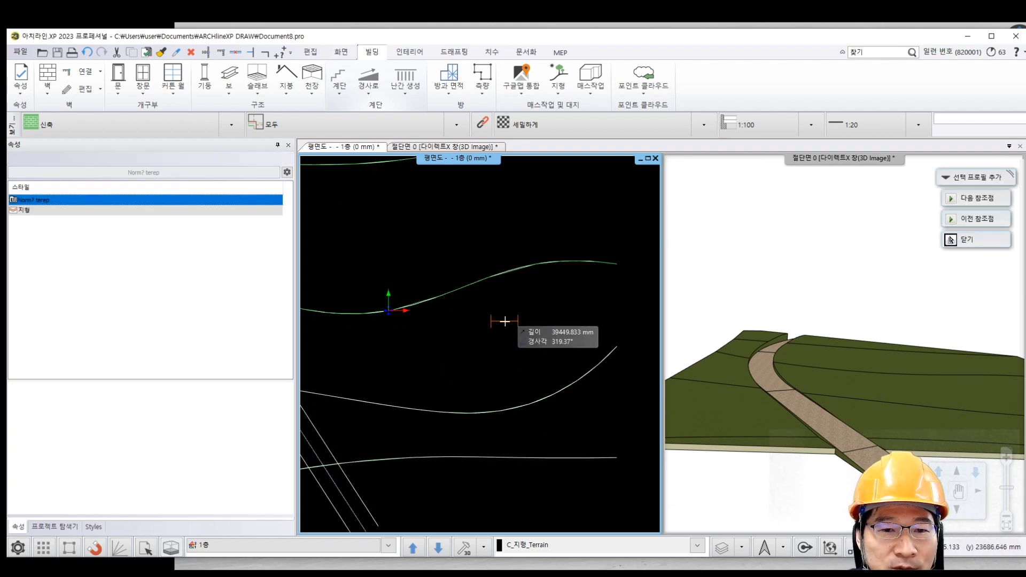
scroll(475, 385, "down", 5)
middle_click_drag(499, 391, 403, 400)
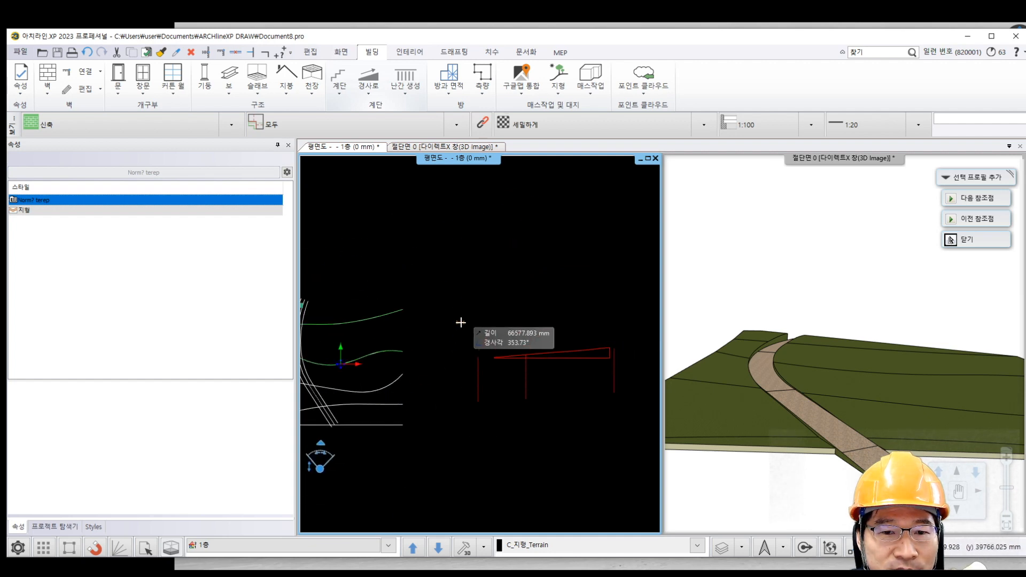
left_click(470, 274)
scroll(486, 288, "up", 5)
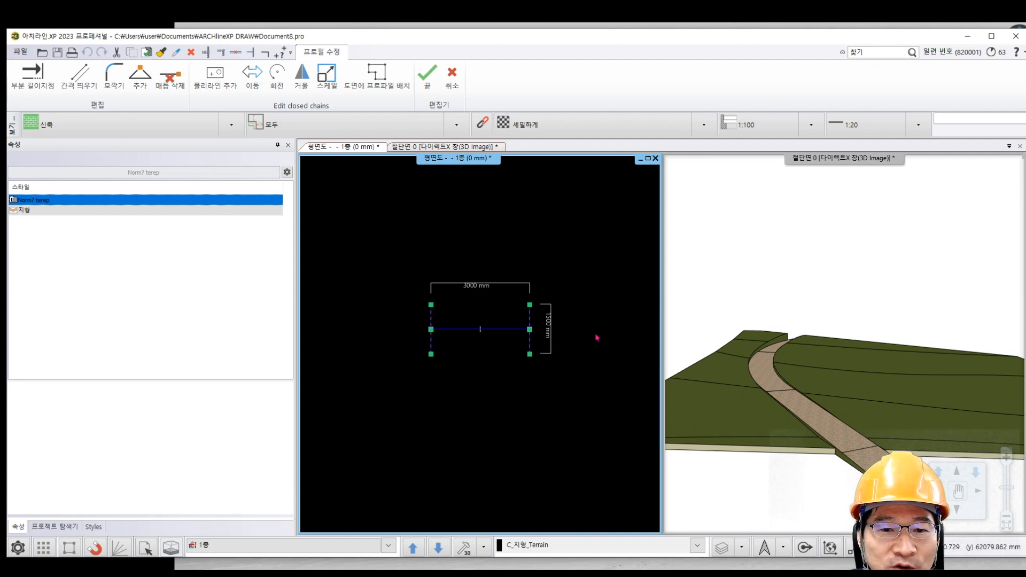
Widen the road's cross-section by moving one side's middle node 2000 mm horizontally outward, and apply the profile.
right_click(532, 329)
left_click(561, 334)
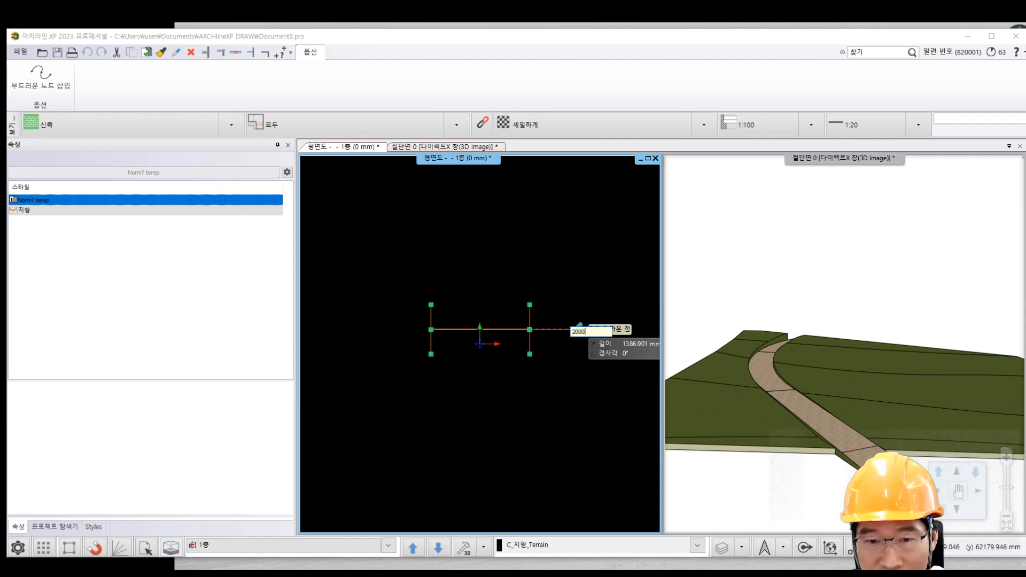
key("Return")
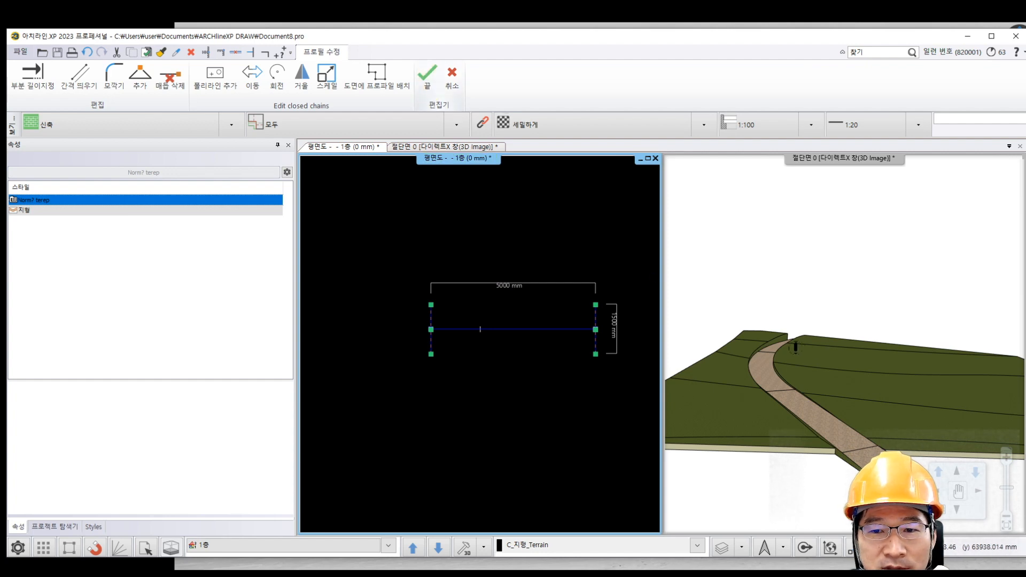
left_click(426, 82)
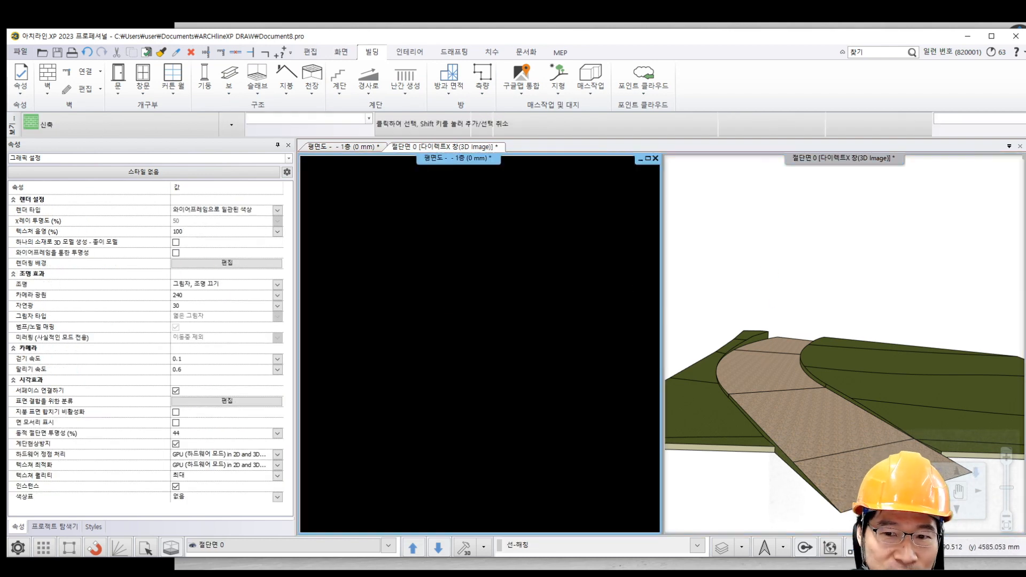
Open the section profile and material settings of the road from its centre line in the floor plan.
left_click(811, 403)
right_click(810, 403)
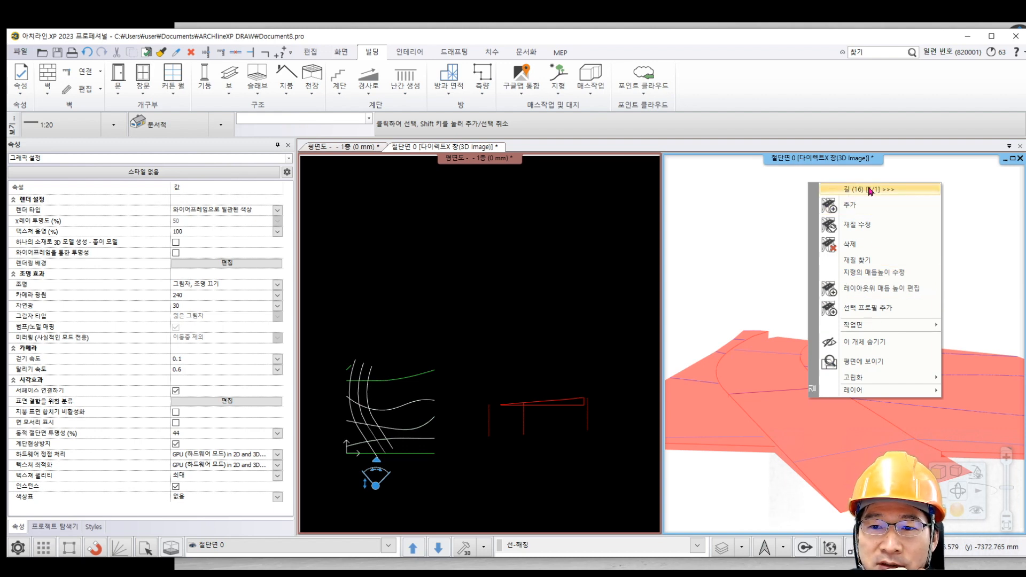
left_click(371, 405)
middle_click_drag(376, 381, 485, 372)
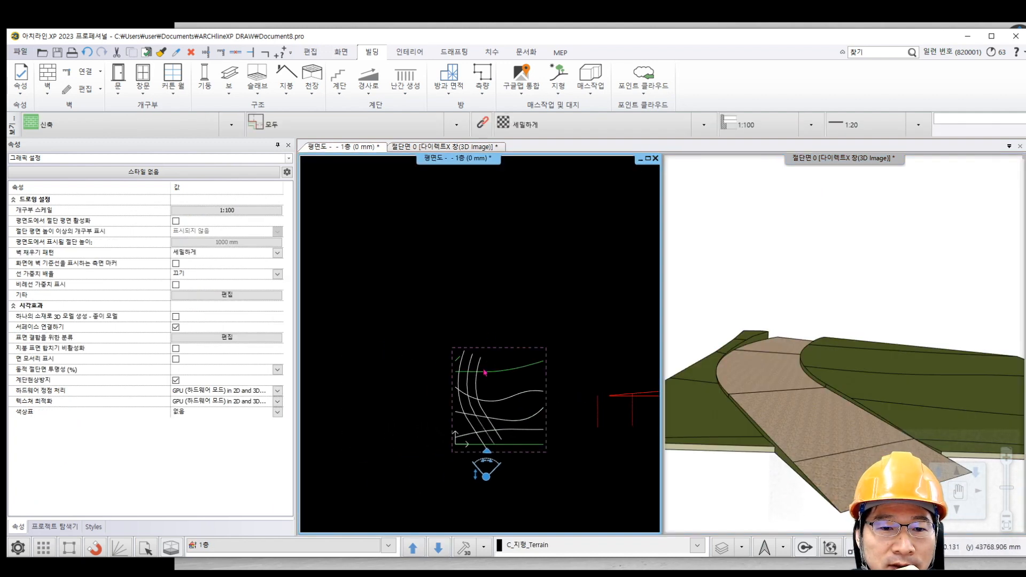
scroll(485, 372, "up", 3)
right_click(439, 338)
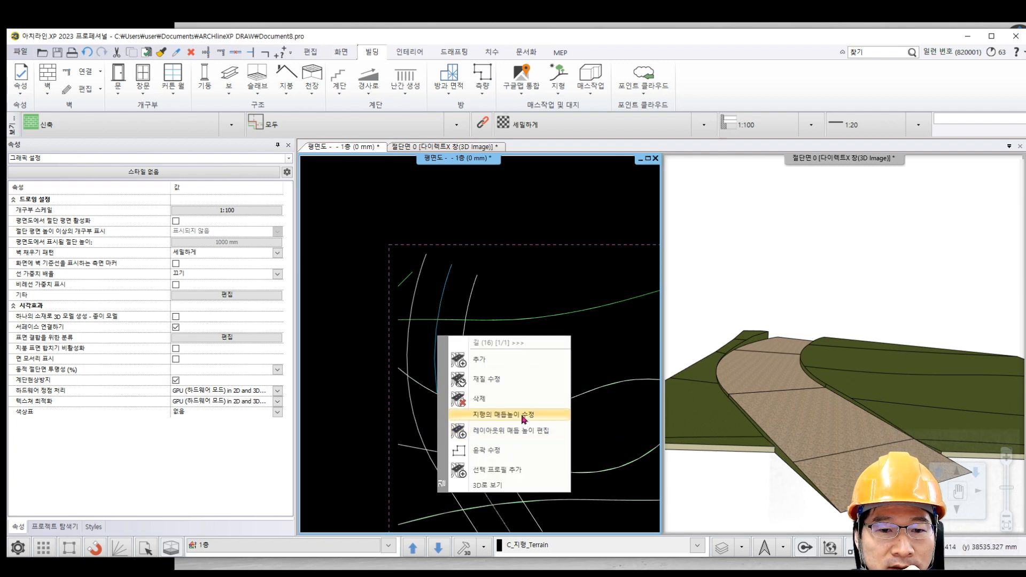
left_click(497, 382)
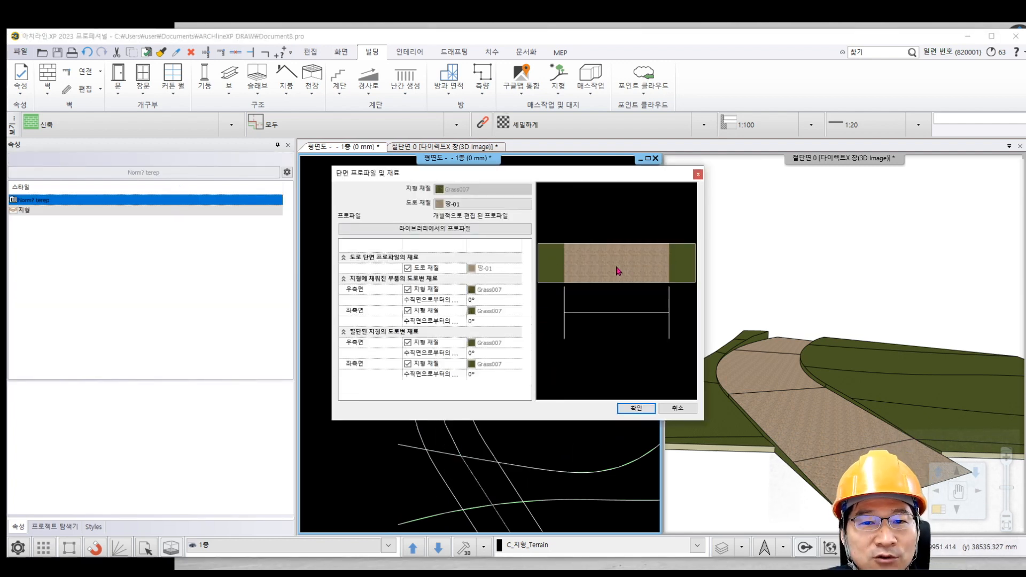
Set the road material to 자연_080 from the 잔디 group of the 정원 materials and apply it to the road.
left_click(471, 206)
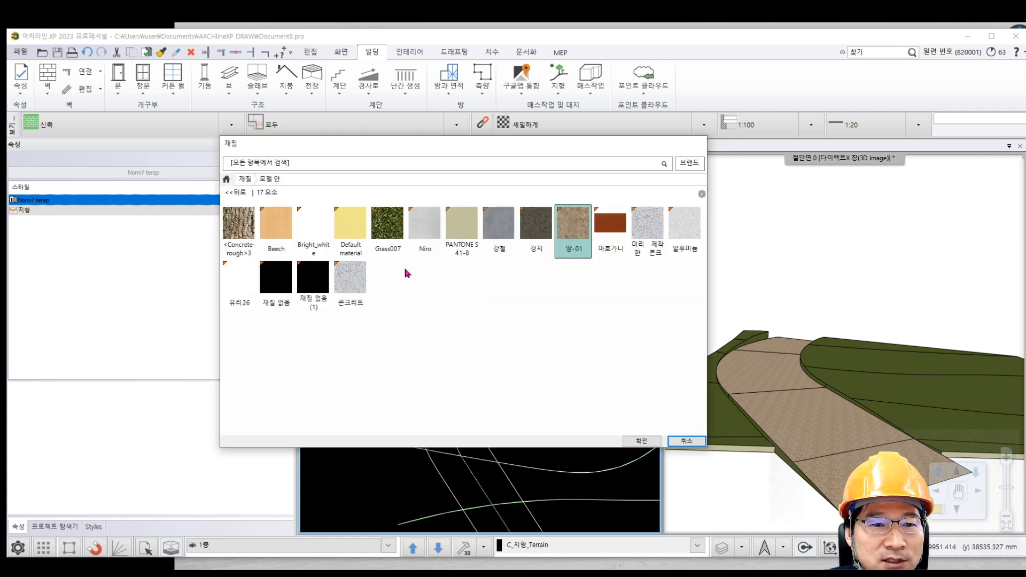
left_click(250, 182)
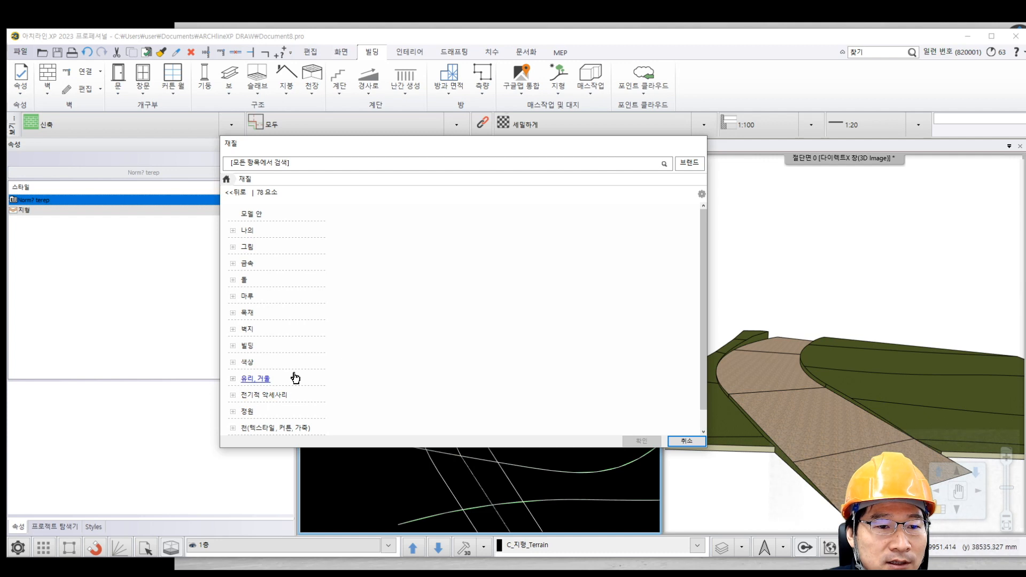
scroll(294, 380, "down", 1)
left_click(257, 362)
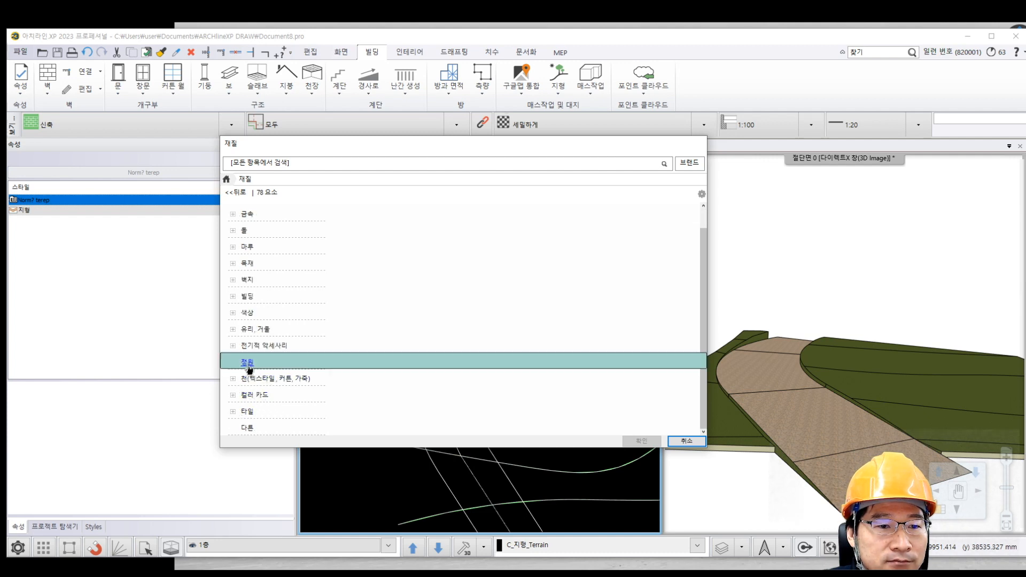
scroll(303, 401, "down", 1)
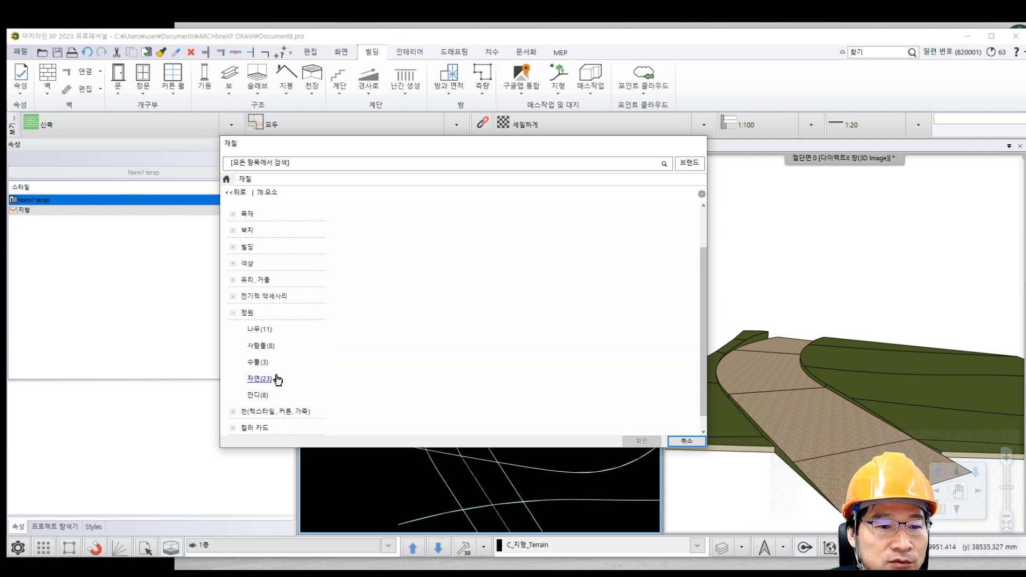
left_click(264, 396)
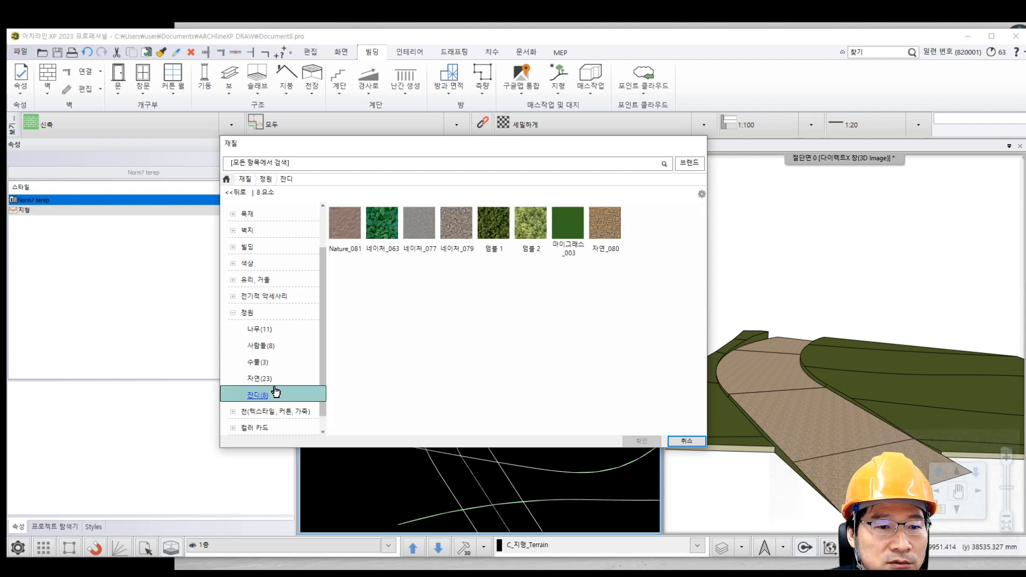
left_click(604, 246)
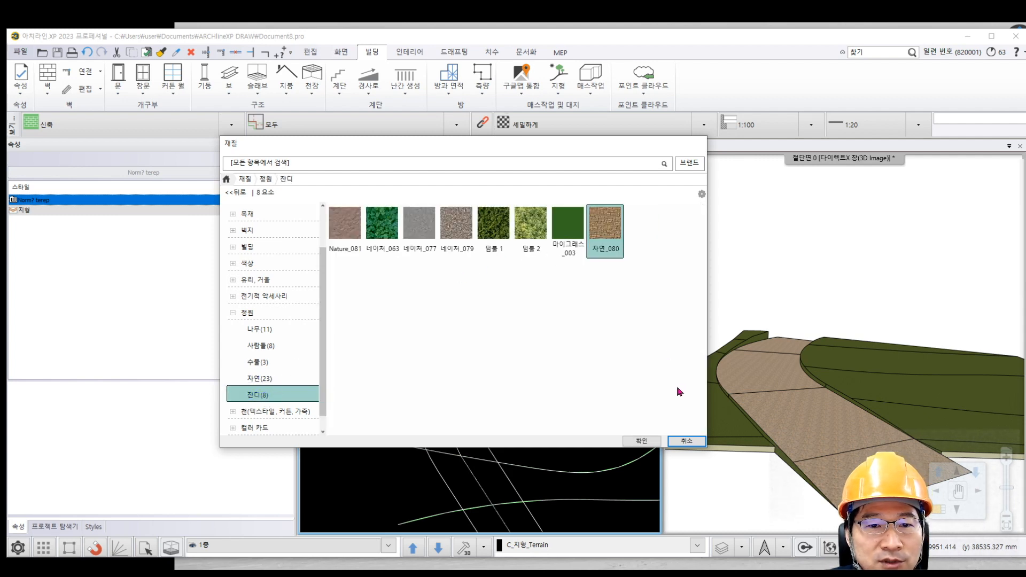
left_click(649, 441)
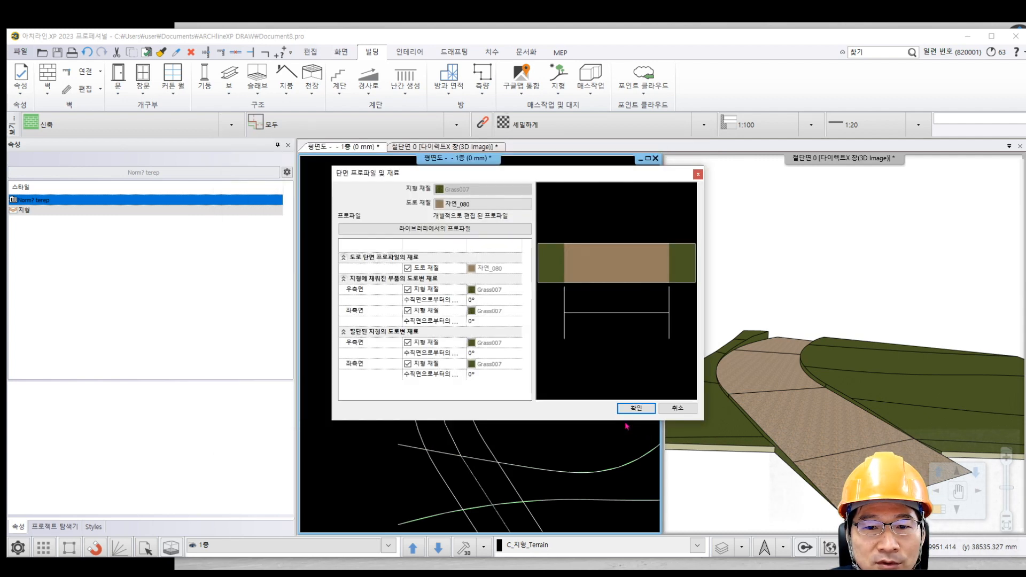
left_click(636, 407)
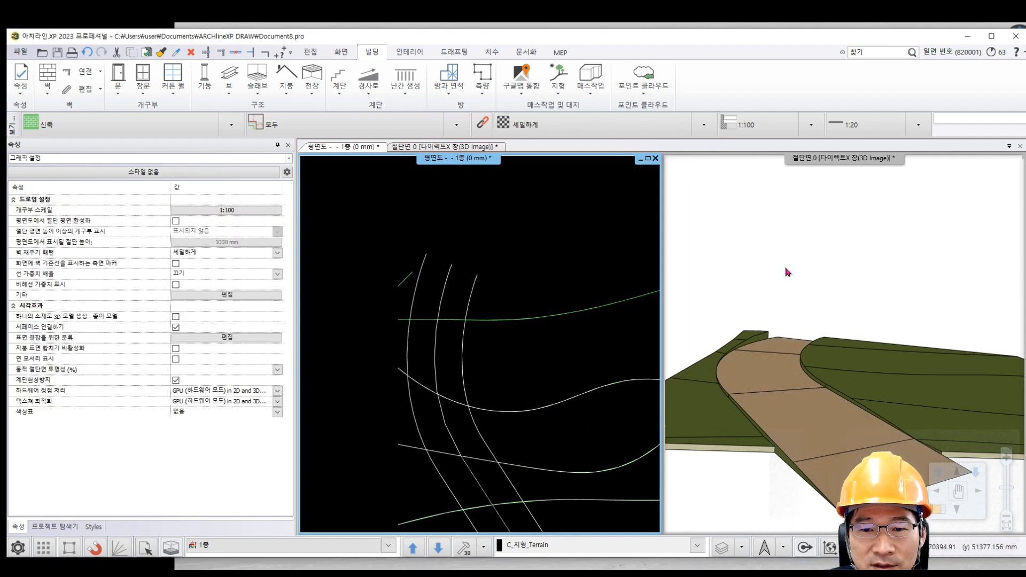
Switch the 3D view to the realistic (현실적인) display and inspect the road's surface texture up close.
left_click(785, 270)
middle_click_drag(794, 366, 790, 303)
left_click(946, 473)
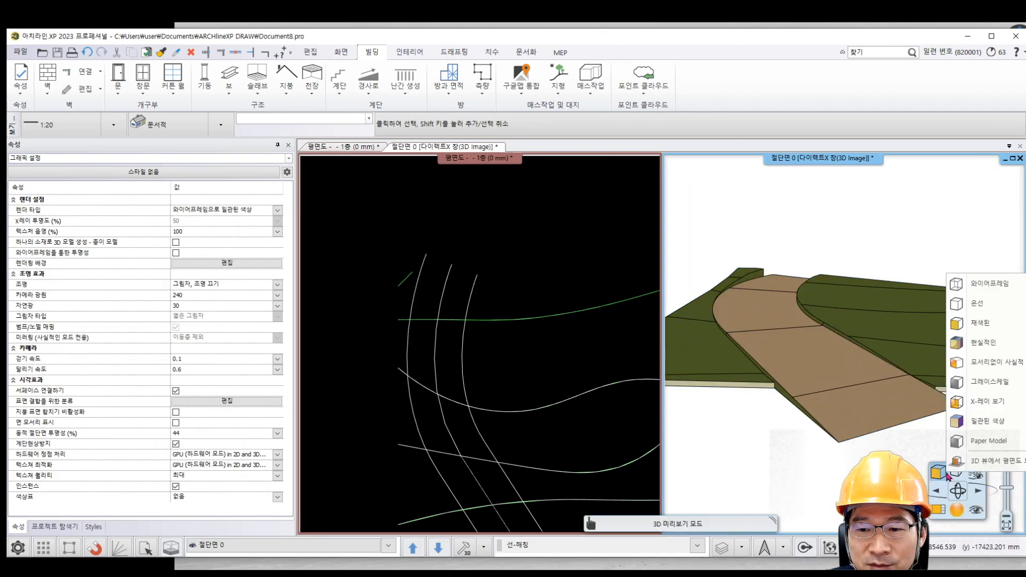
left_click(978, 342)
scroll(774, 353, "up", 5)
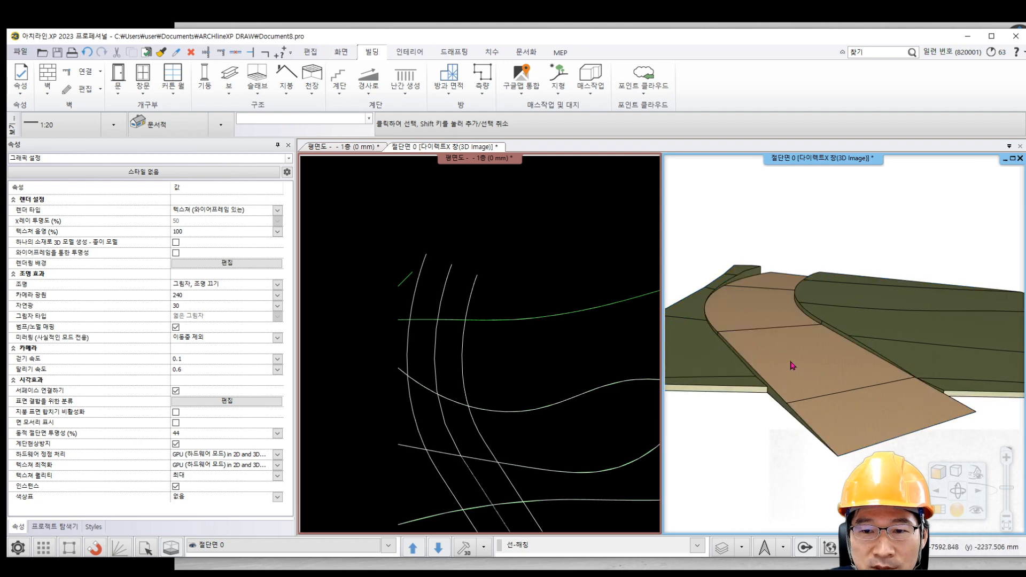
scroll(792, 364, "up", 2)
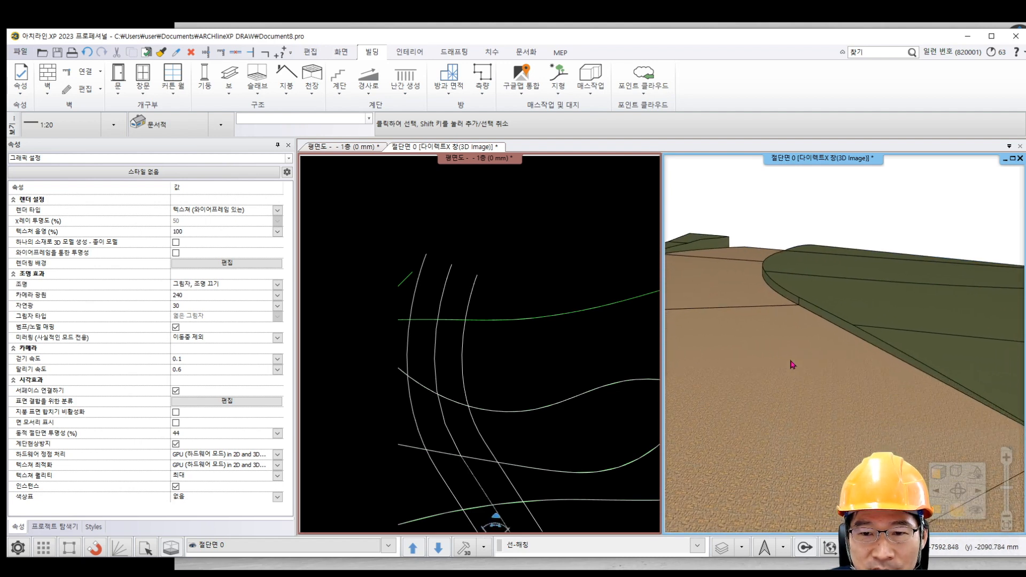
scroll(792, 378, "down", 4)
Delete the height profile drawing and its section lines beside the terrain in the floor plan.
left_click(520, 286)
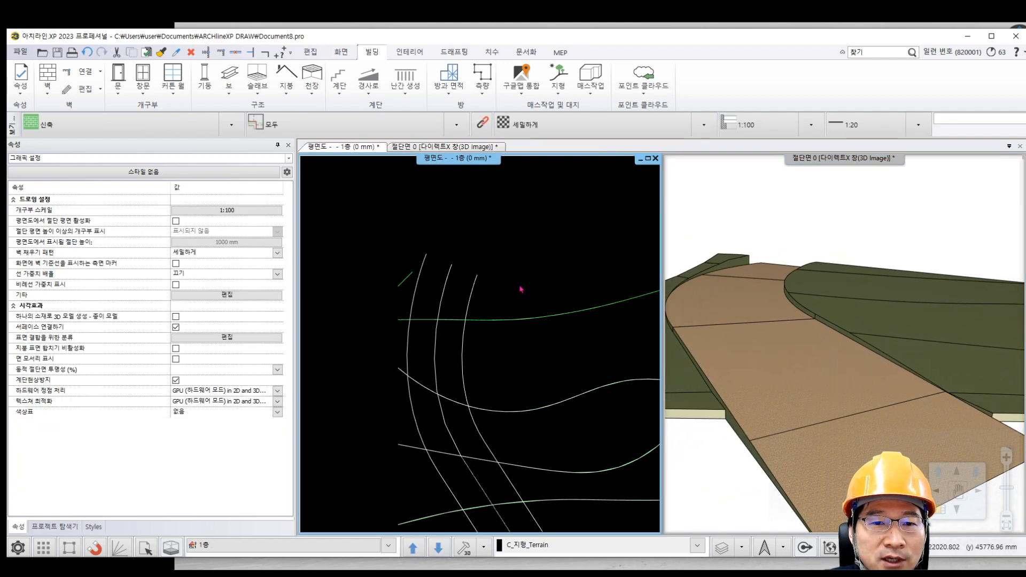
scroll(526, 342, "down", 5)
scroll(474, 354, "up", 1)
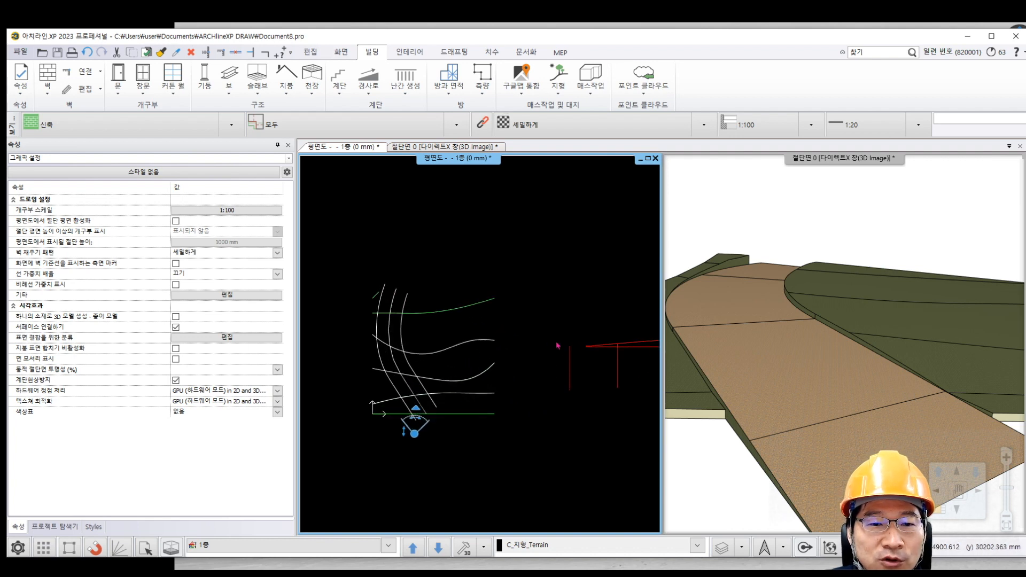
middle_click_drag(556, 345, 447, 357)
left_click_drag(449, 305, 631, 421)
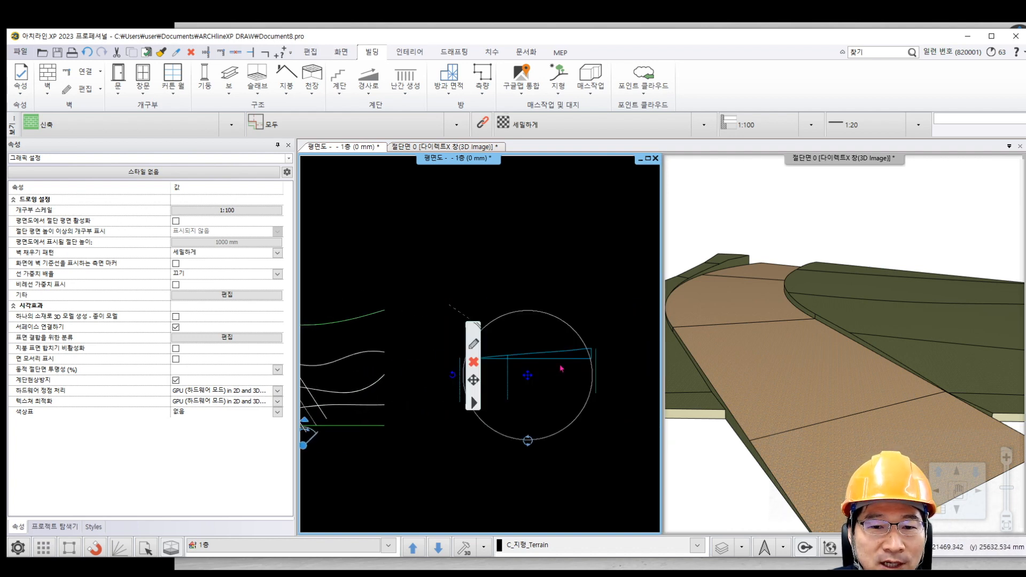
left_click(474, 362)
Maximize the floor plan view and centre the terrain contours and road in it.
middle_click_drag(352, 383, 552, 385)
scroll(484, 336, "up", 3)
scroll(481, 344, "down", 4)
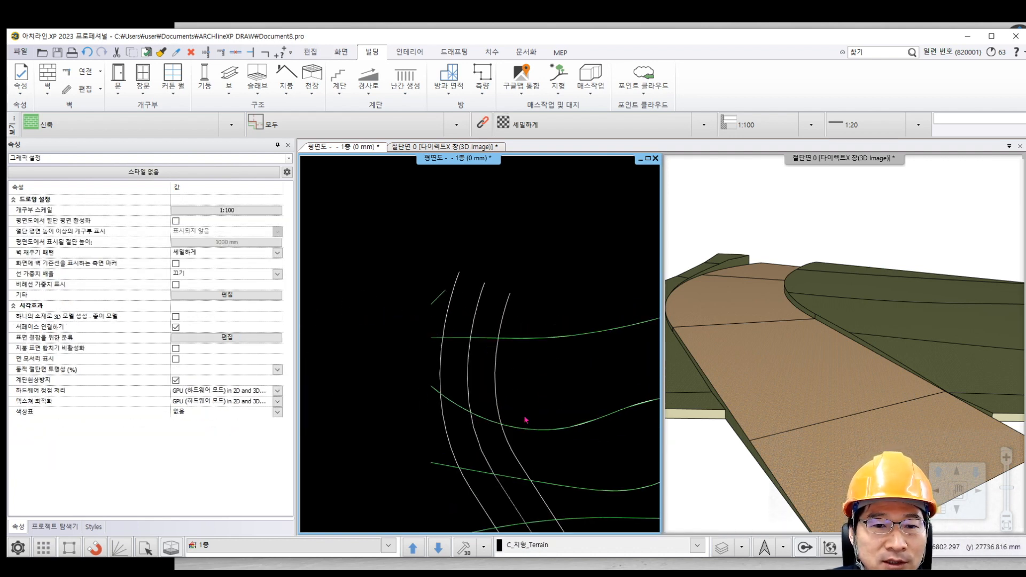
scroll(534, 363, "up", 1)
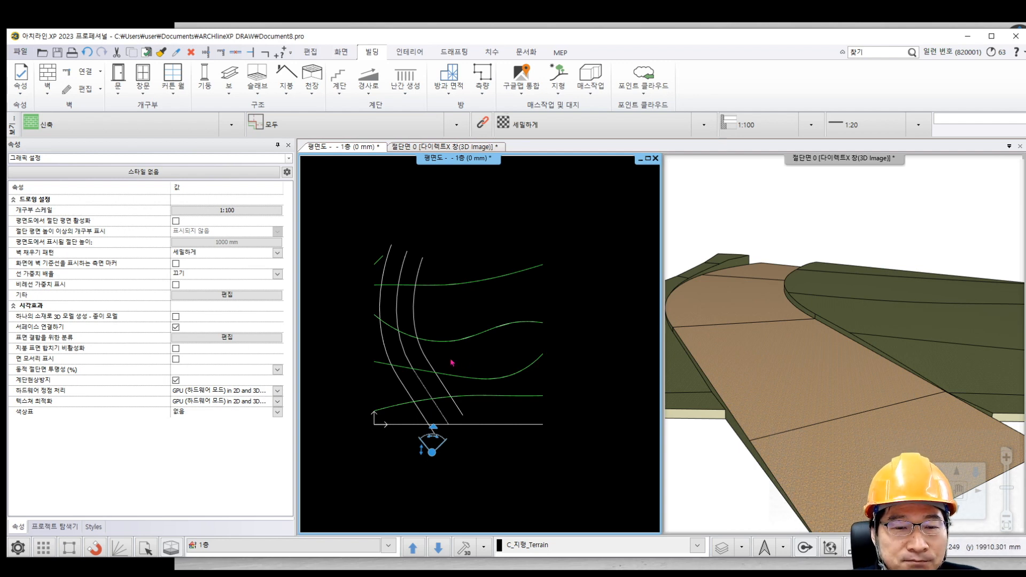
middle_click_drag(430, 323, 471, 316)
scroll(471, 316, "up", 3)
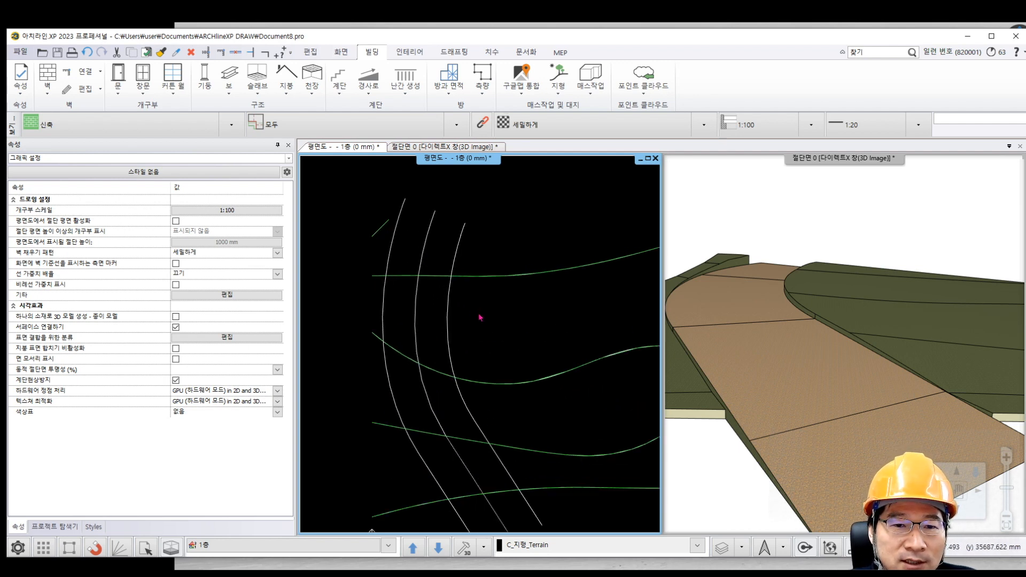
left_click(654, 159)
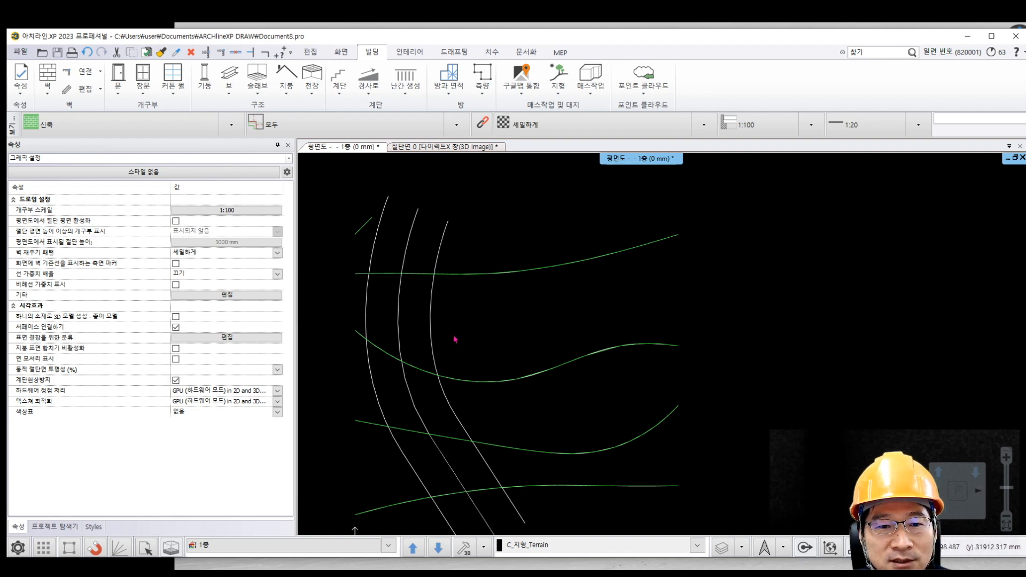
middle_click_drag(456, 339, 620, 330)
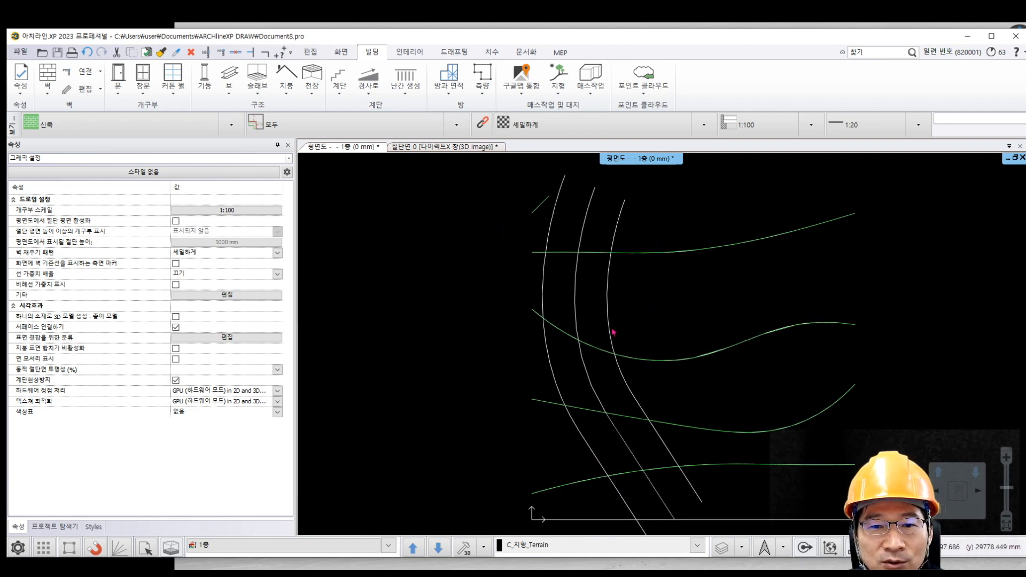